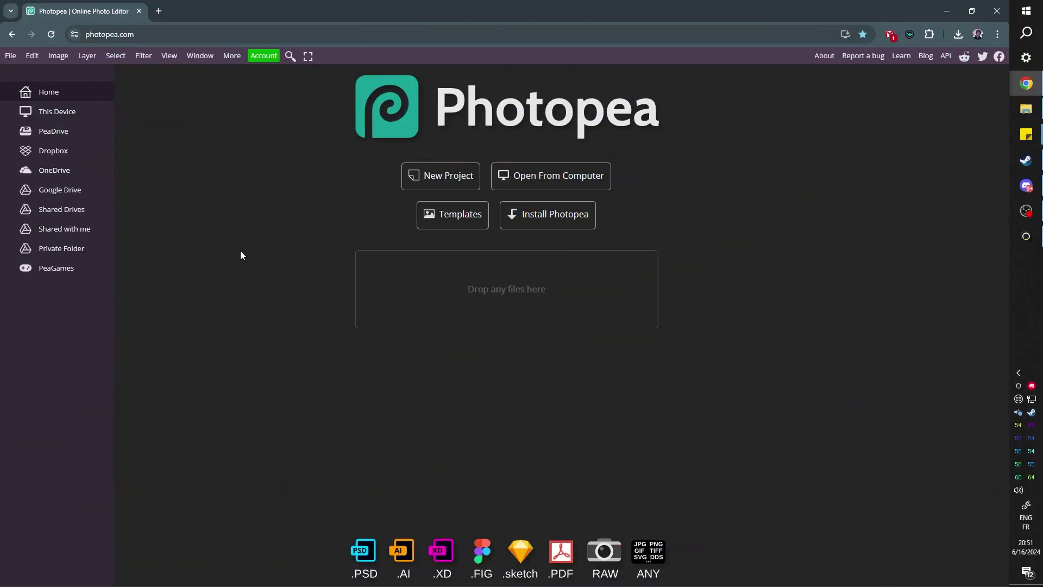
Step: Search Photopea's templates for 'gael level' and open the Miiverse Yeah reaction template
{"action": "left_click", "coordinate": [450, 221]}
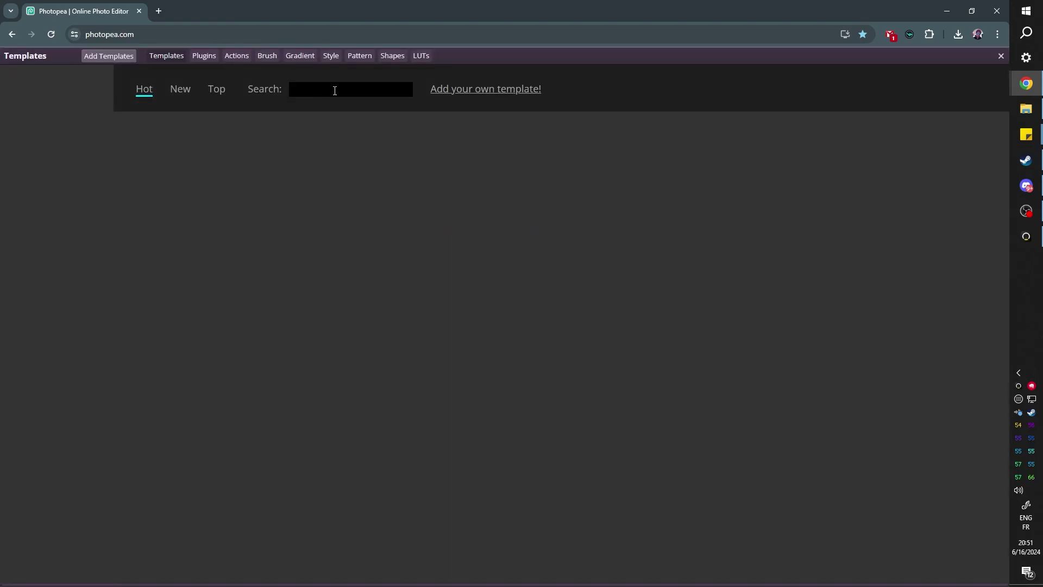
{"action": "left_click", "coordinate": [334, 90]}
{"action": "type", "text": "gael level"}
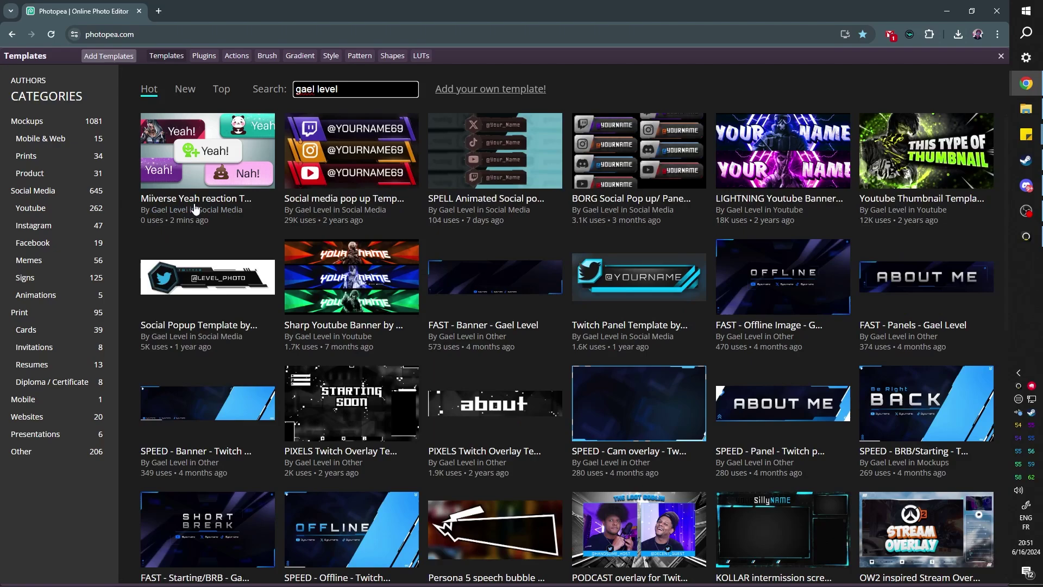
{"action": "left_click", "coordinate": [212, 172]}
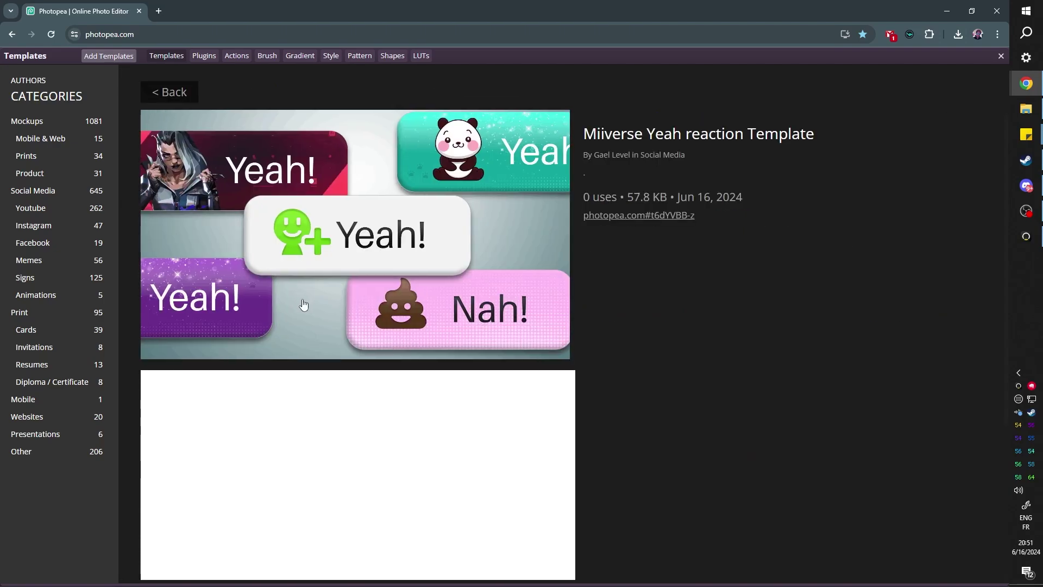
{"action": "left_click", "coordinate": [288, 264]}
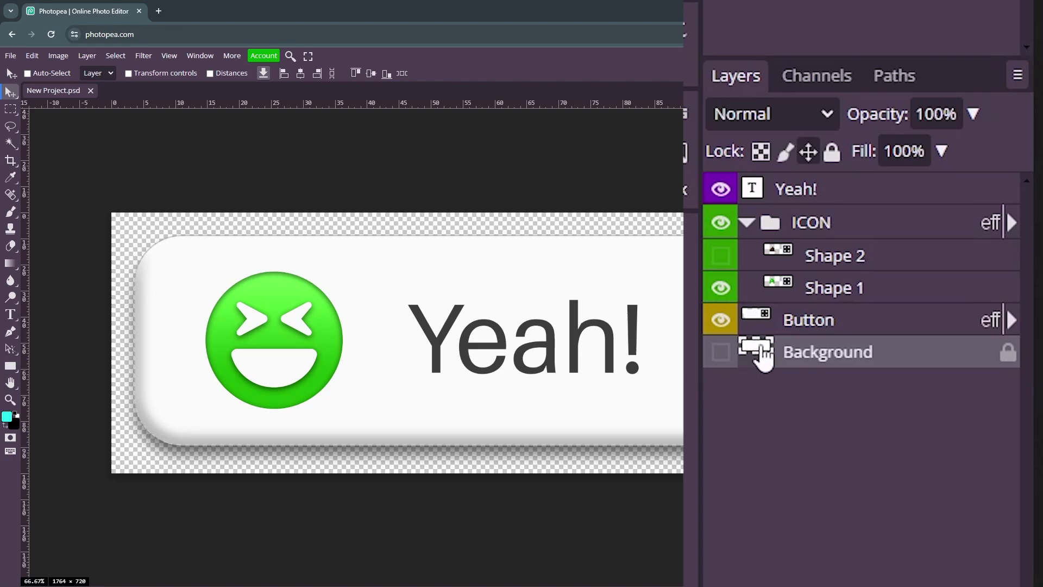
{"action": "left_click", "coordinate": [727, 325]}
{"action": "left_click", "coordinate": [723, 321]}
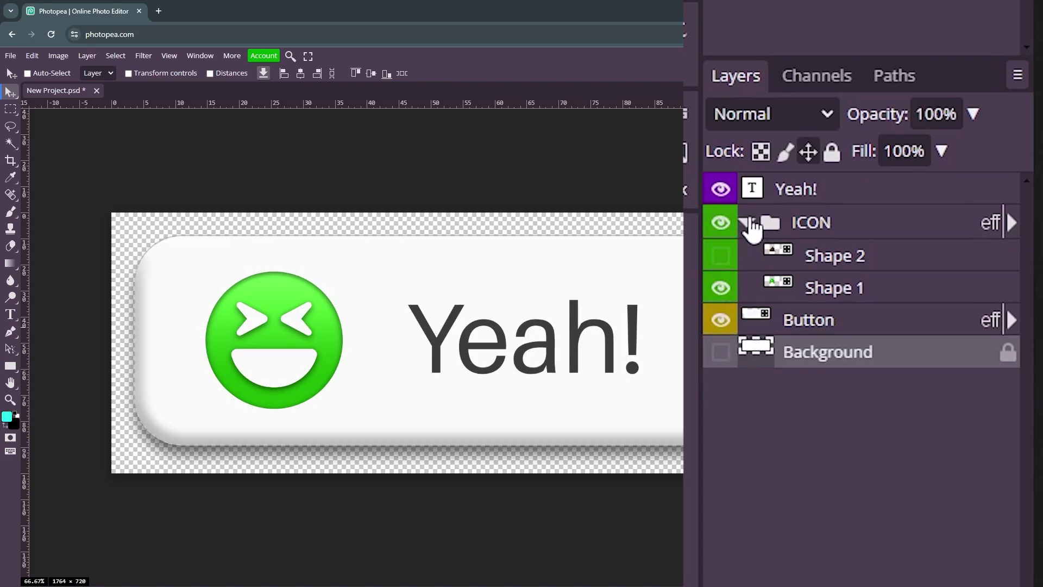
{"action": "left_click", "coordinate": [749, 220]}
{"action": "left_click", "coordinate": [722, 225]}
{"action": "left_click", "coordinate": [724, 227]}
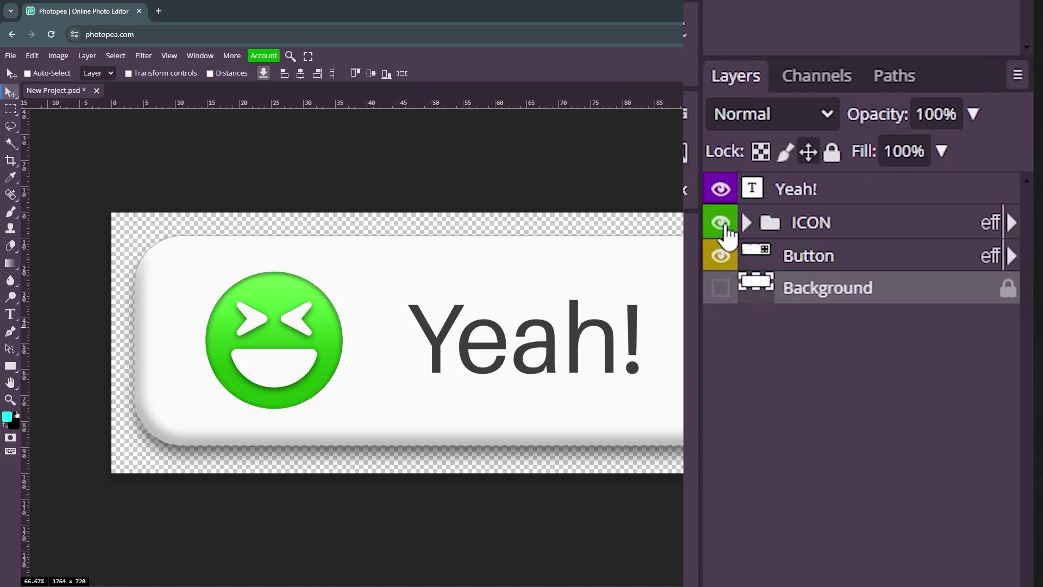
{"action": "left_click", "coordinate": [724, 227]}
{"action": "left_click", "coordinate": [725, 227]}
{"action": "left_click", "coordinate": [723, 190]}
{"action": "left_click", "coordinate": [722, 190]}
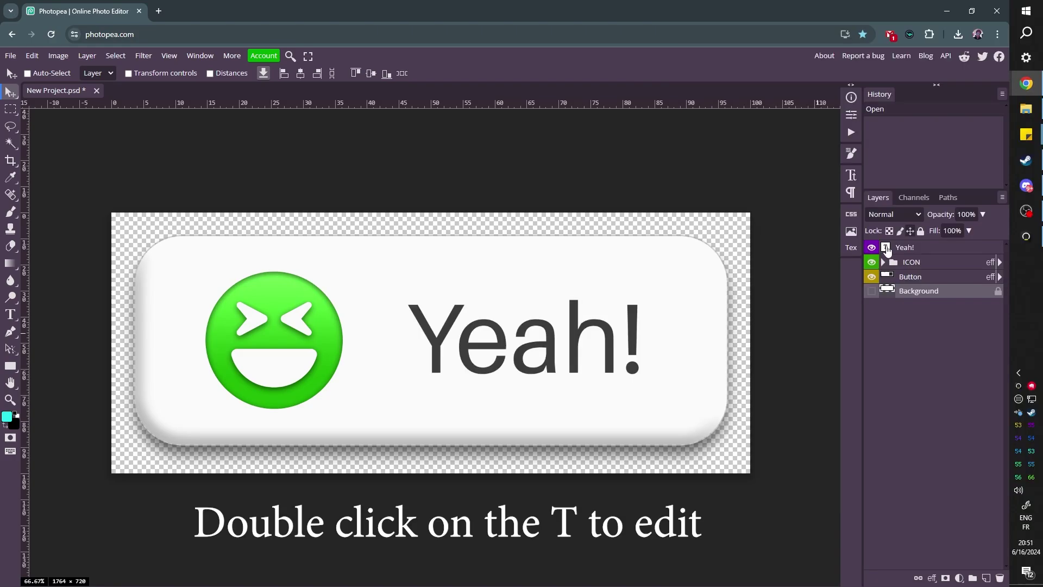
{"action": "double_click", "coordinate": [887, 248]}
{"action": "type", "text": "POOP"}
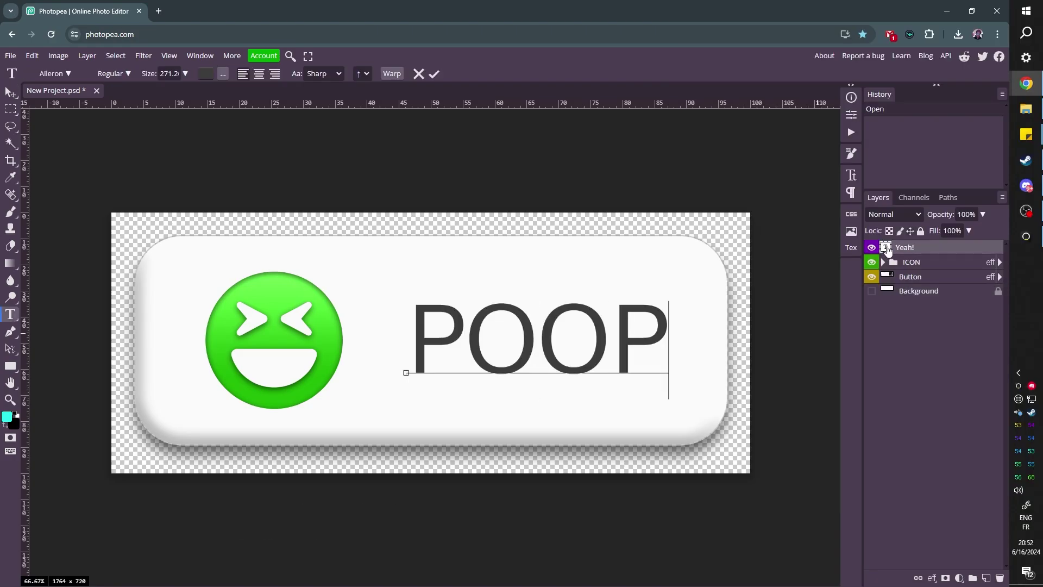
Step: Revert the text to 'Yeah!' and hide the Shape 1 and Shape 2 icons in the ICON group
{"action": "key", "text": "ctrl+z"}
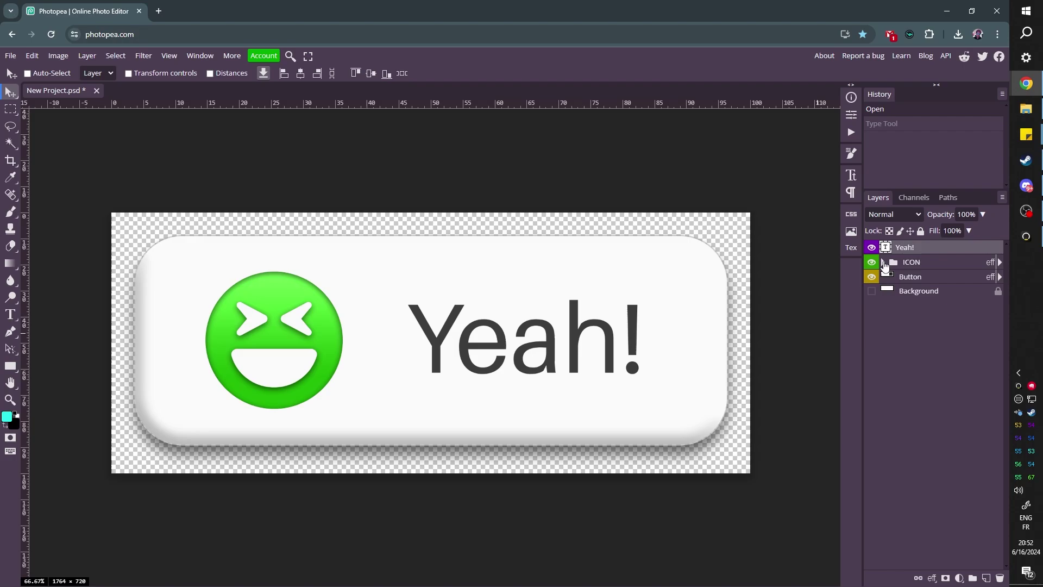
{"action": "left_click", "coordinate": [883, 262]}
{"action": "left_click", "coordinate": [918, 278]}
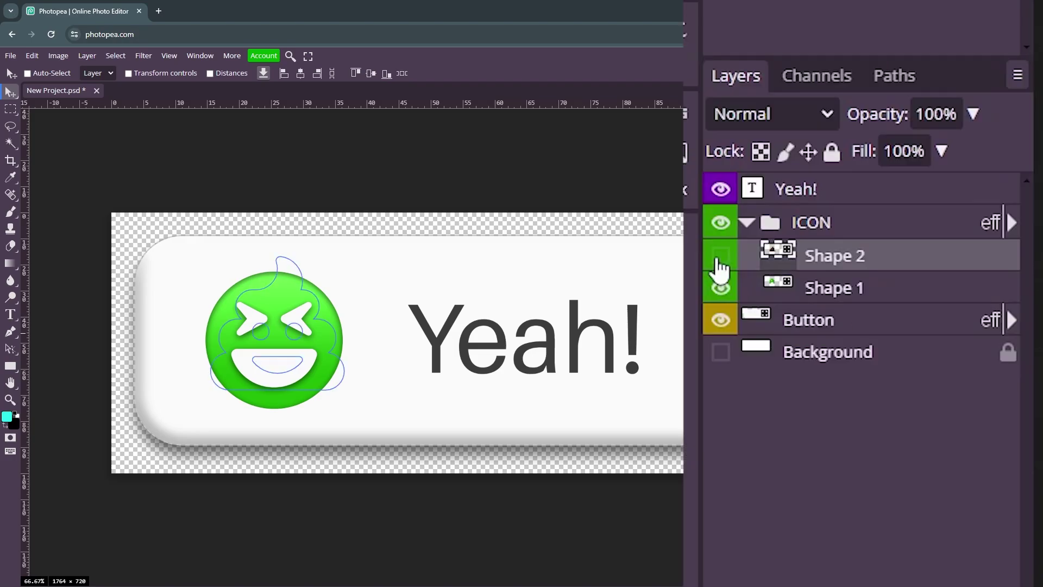
{"action": "left_click", "coordinate": [872, 277]}
{"action": "left_click_drag", "start_coordinate": [725, 261], "coordinate": [724, 293]}
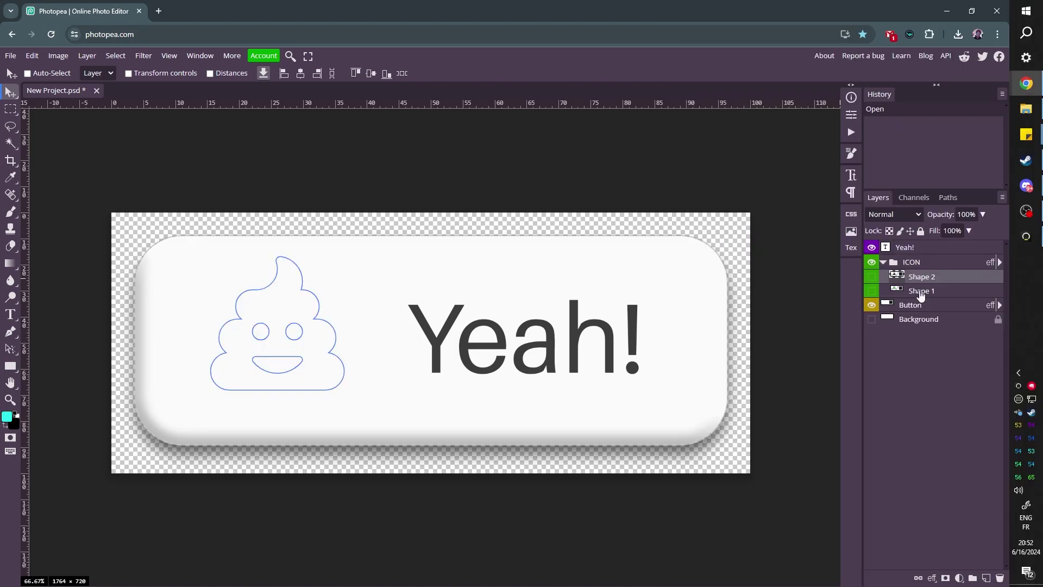
Step: Draw a kiss-blowing emoji custom shape over the button's icon area
{"action": "left_click", "coordinate": [11, 366]}
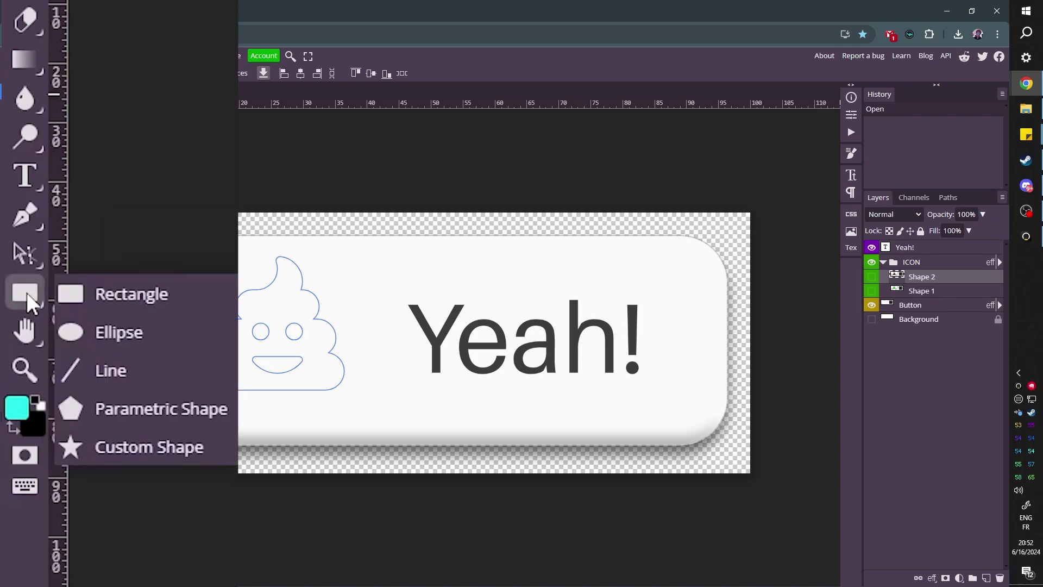
{"action": "left_click", "coordinate": [146, 446]}
{"action": "left_click", "coordinate": [473, 74]}
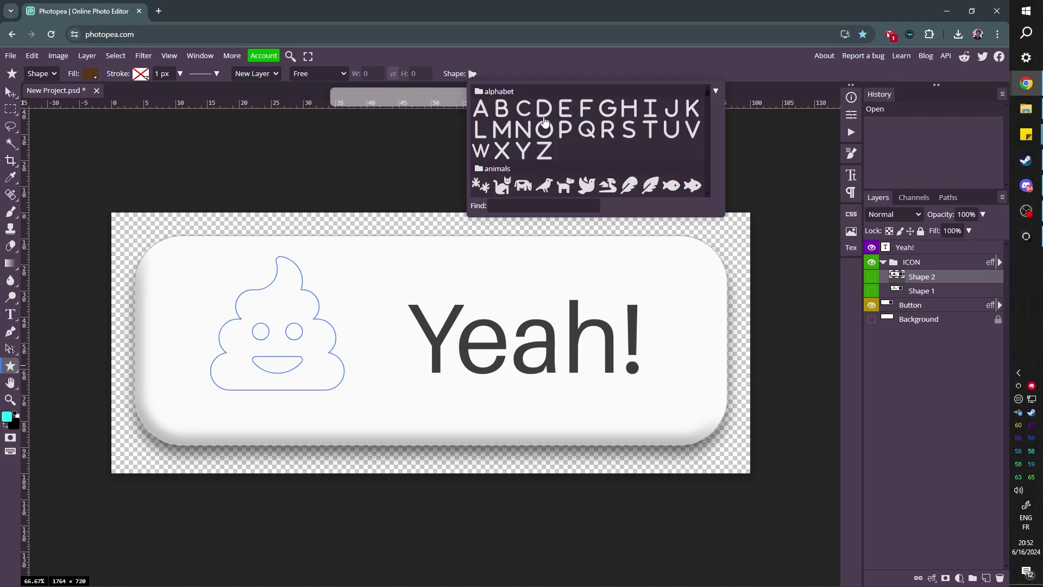
{"action": "scroll", "coordinate": [602, 139], "scroll_direction": "down", "scroll_amount": 5}
{"action": "scroll", "coordinate": [603, 140], "scroll_direction": "down", "scroll_amount": 10}
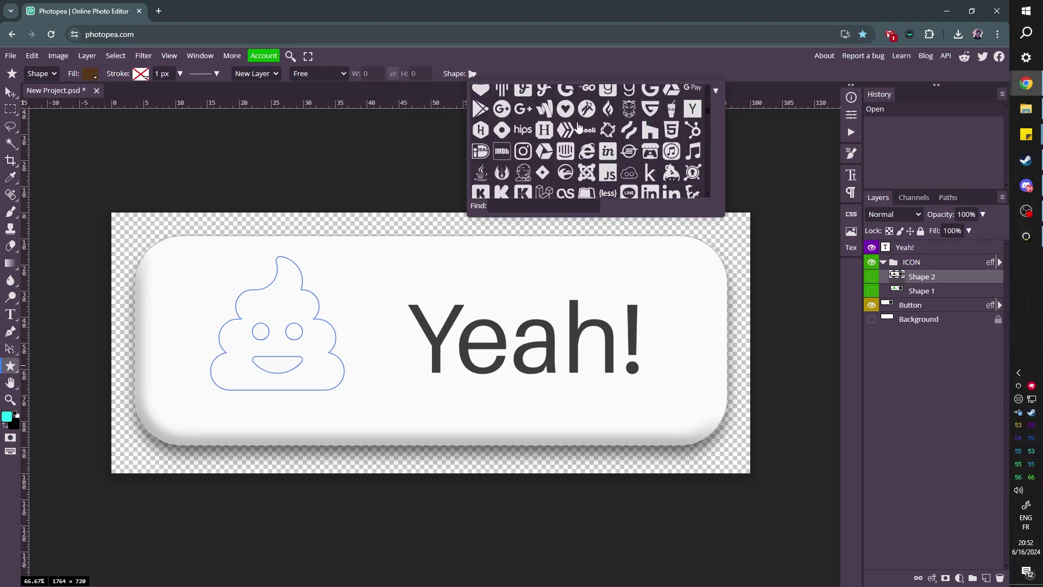
{"action": "scroll", "coordinate": [641, 131], "scroll_direction": "down", "scroll_amount": 10}
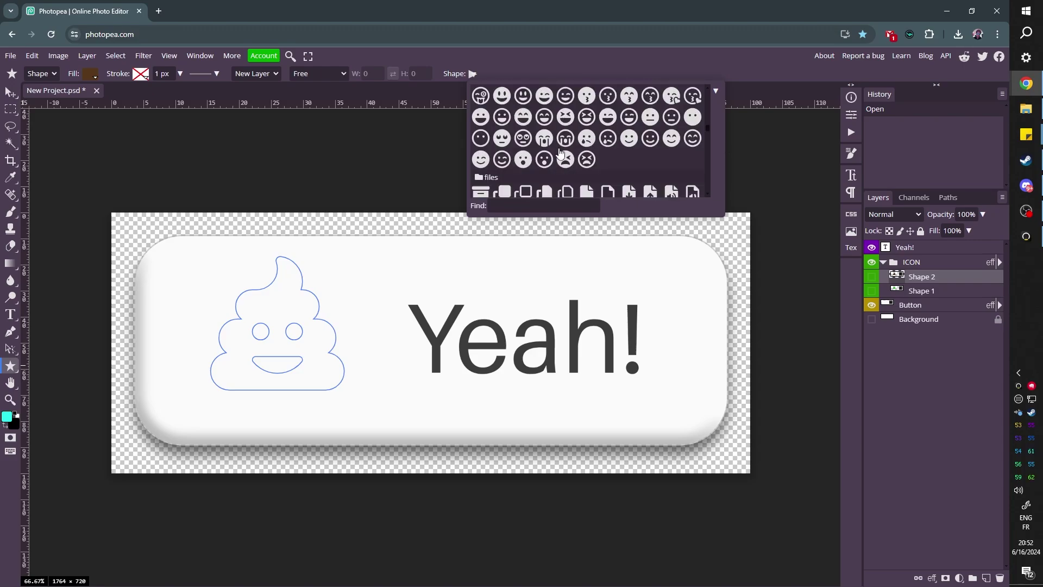
{"action": "left_click", "coordinate": [672, 96]}
{"action": "left_click_drag", "start_coordinate": [216, 269], "coordinate": [374, 402]}
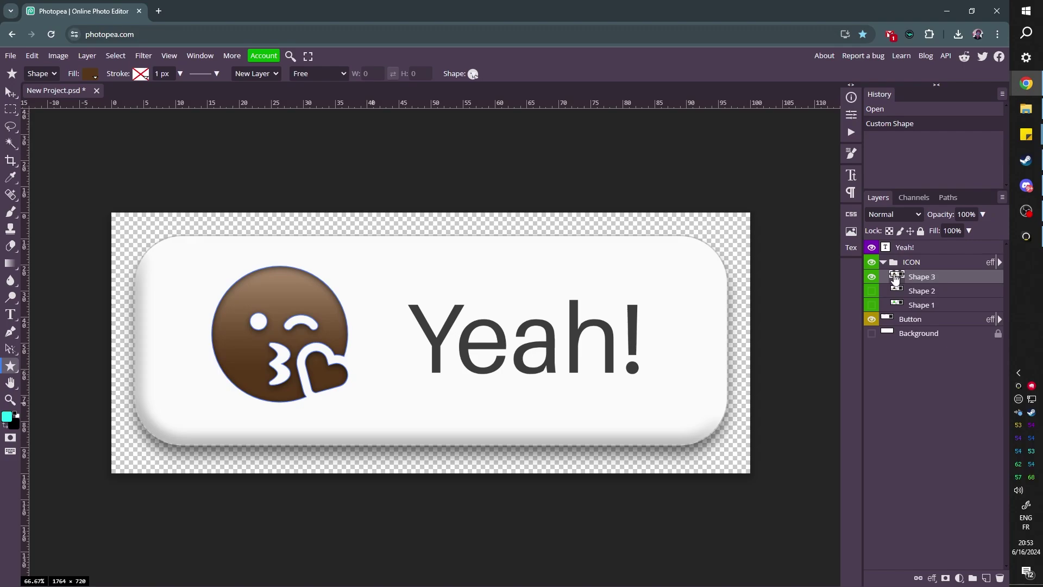
Step: Recolour the kiss emoji shape bright red (#ef0011)
{"action": "double_click", "coordinate": [896, 278]}
{"action": "left_click_drag", "start_coordinate": [225, 260], "coordinate": [224, 239]}
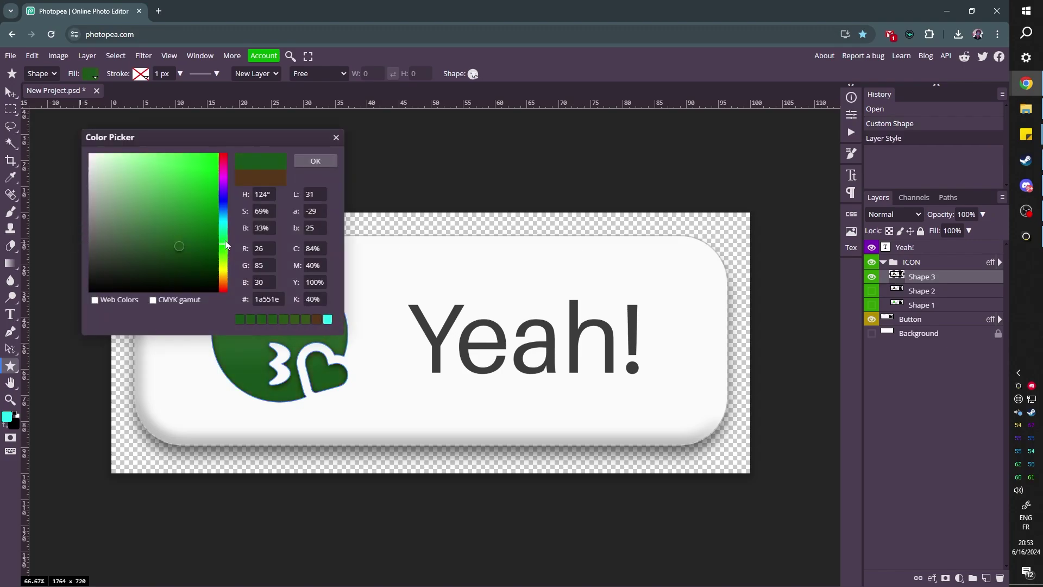
{"action": "left_click_drag", "start_coordinate": [259, 142], "coordinate": [658, 141]}
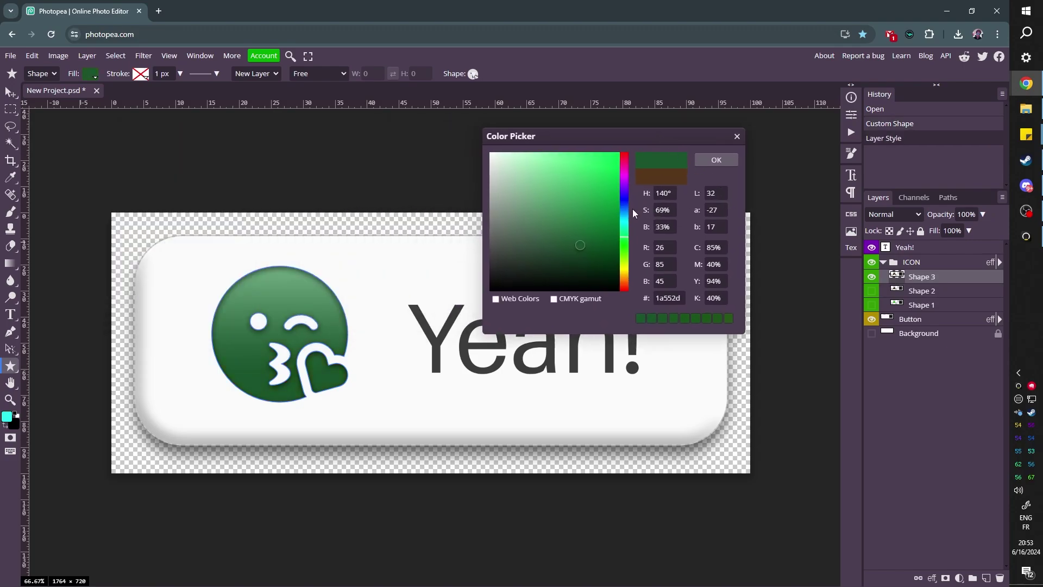
{"action": "left_click_drag", "start_coordinate": [626, 208], "coordinate": [627, 156]}
{"action": "mouse_move", "coordinate": [580, 245]}
{"action": "left_mouse_down"}
{"action": "mouse_move", "coordinate": [578, 167]}
{"action": "mouse_move", "coordinate": [620, 161]}
{"action": "left_mouse_up"}
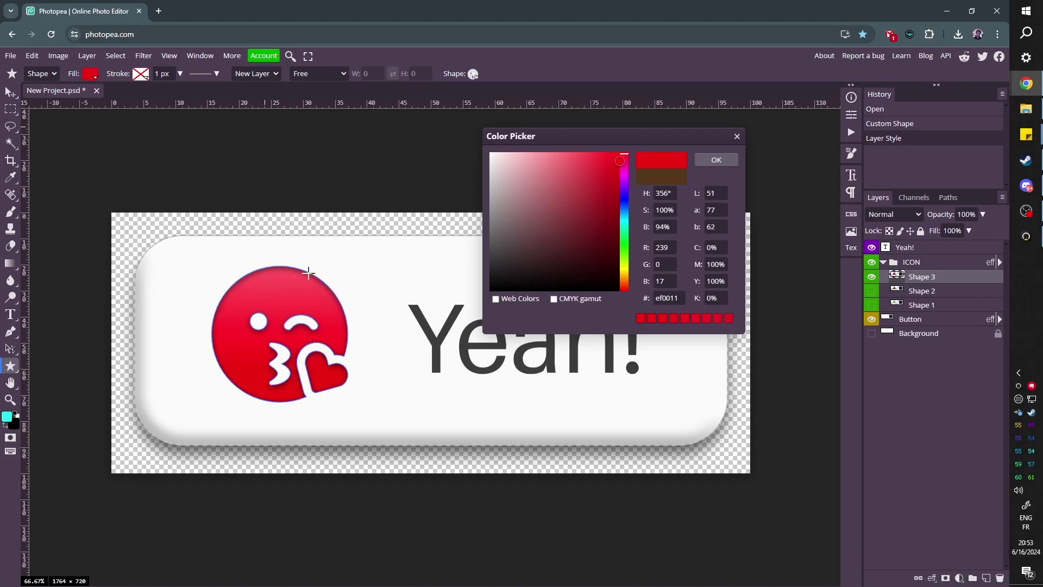
{"action": "left_click", "coordinate": [735, 165]}
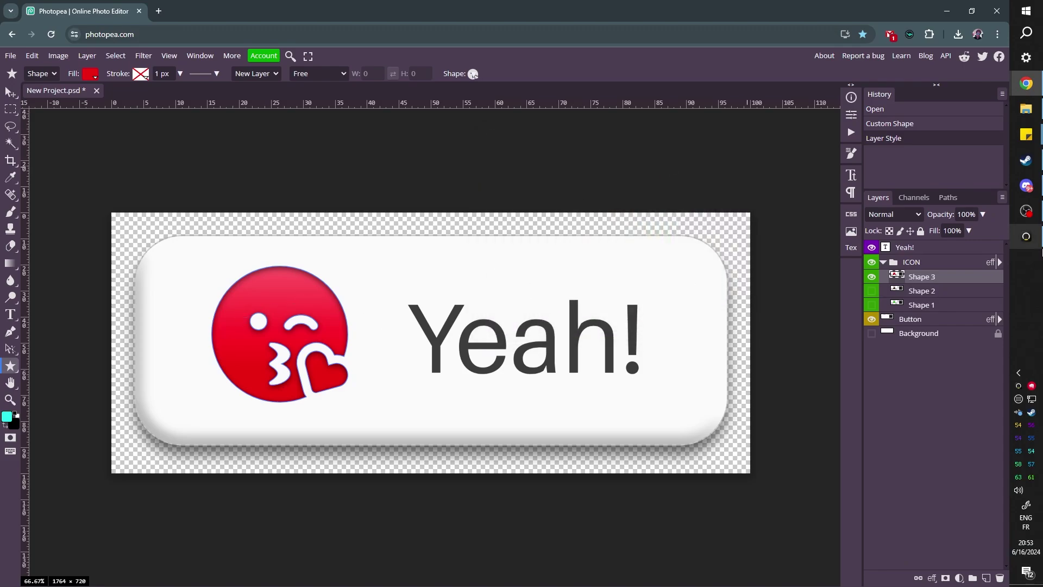
Step: Move Shape 3 out of the ICON group and show the green laughing smiley instead
{"action": "left_click_drag", "start_coordinate": [862, 260], "coordinate": [874, 294]}
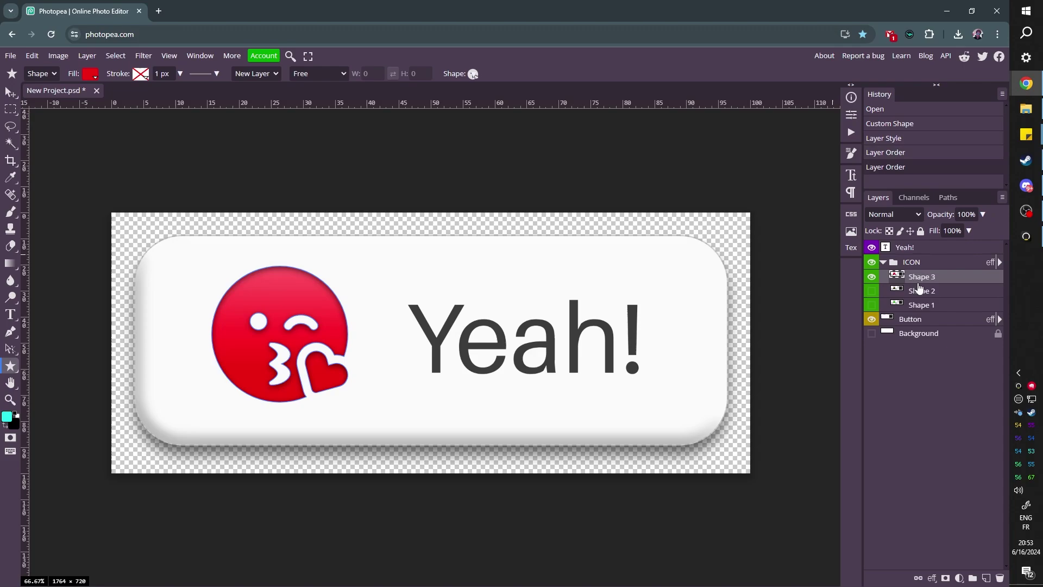
{"action": "left_click", "coordinate": [872, 291]}
{"action": "left_click", "coordinate": [873, 291]}
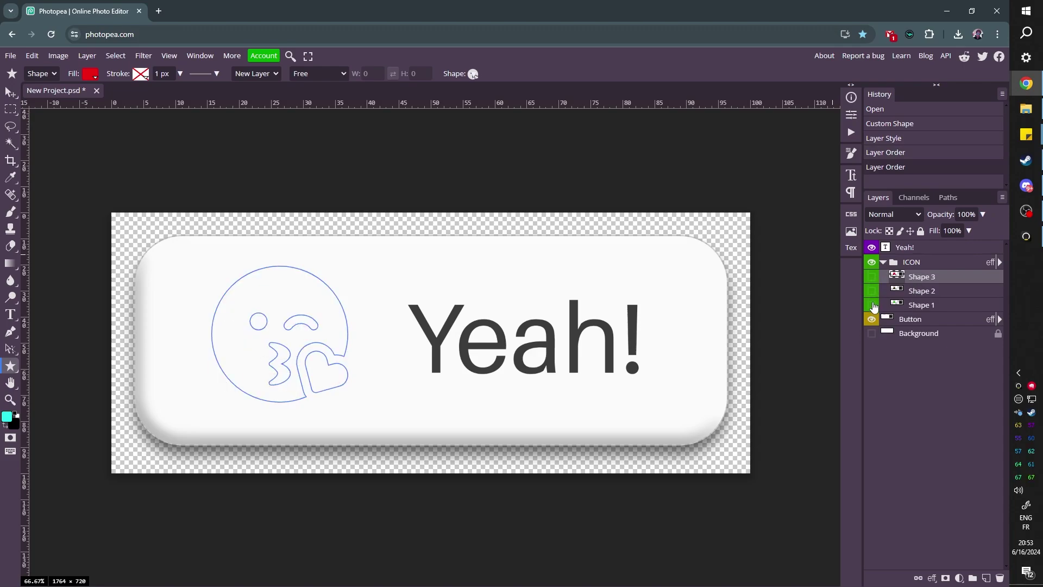
{"action": "left_click", "coordinate": [872, 306]}
{"action": "left_click", "coordinate": [873, 308]}
{"action": "left_click", "coordinate": [918, 333]}
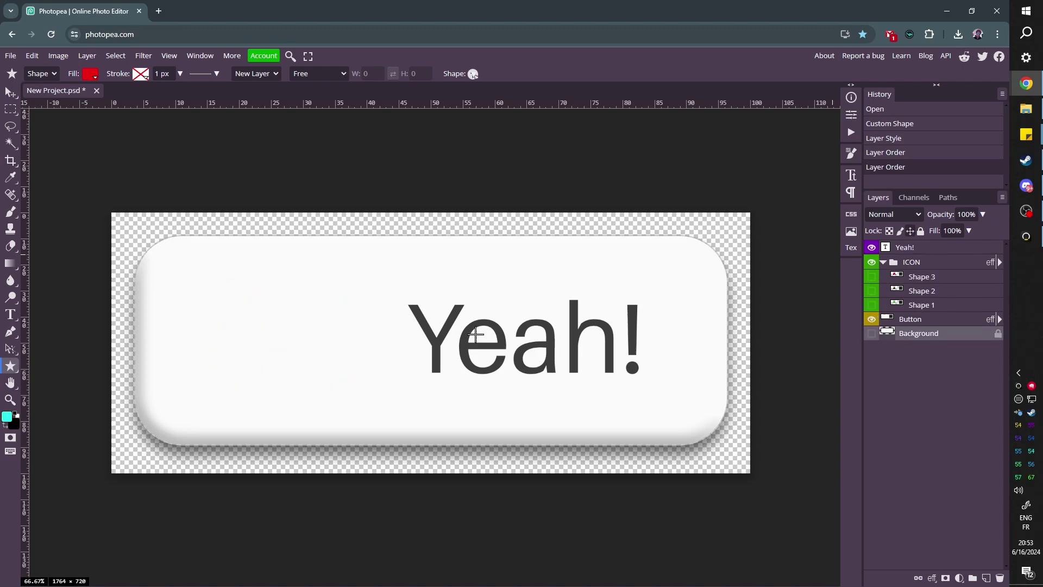
{"action": "left_click", "coordinate": [873, 304]}
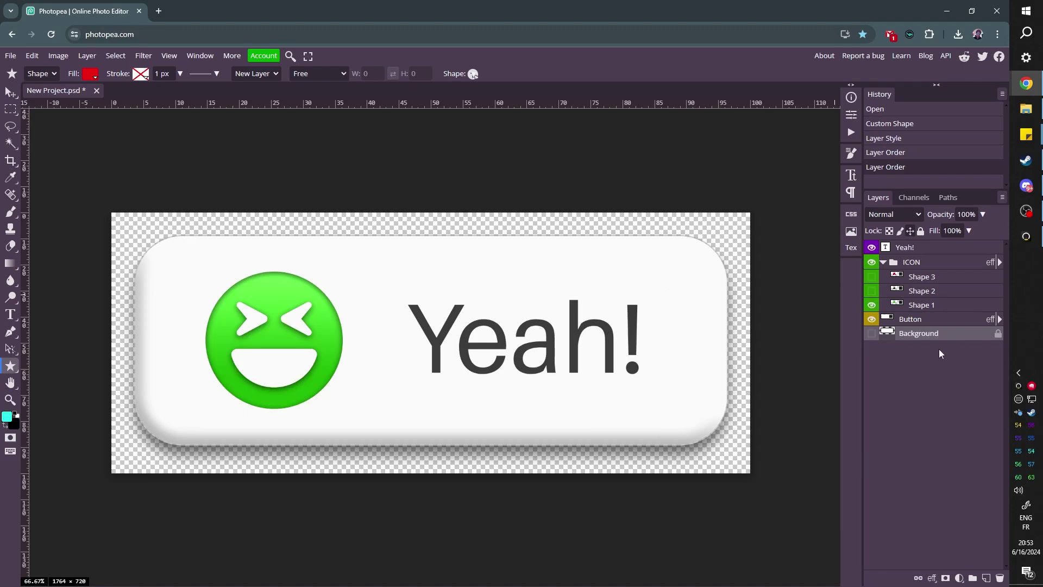
Step: Change the Button layer's fill colour to black
{"action": "left_click", "coordinate": [918, 322]}
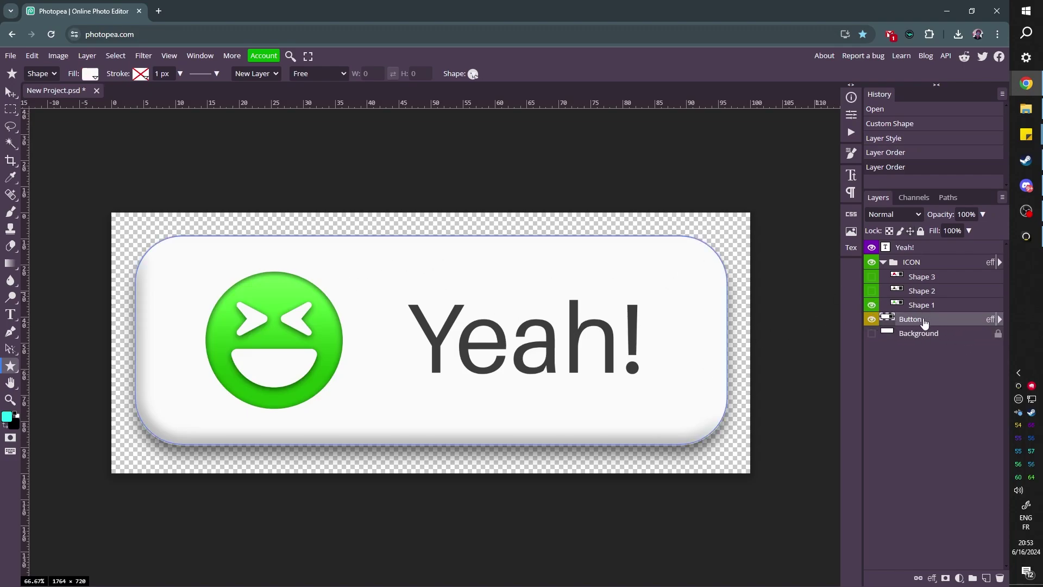
{"action": "double_click", "coordinate": [889, 322]}
{"action": "mouse_move", "coordinate": [491, 154]}
{"action": "left_mouse_down"}
{"action": "mouse_move", "coordinate": [527, 197]}
{"action": "mouse_move", "coordinate": [518, 284]}
{"action": "mouse_move", "coordinate": [498, 301]}
{"action": "mouse_move", "coordinate": [608, 163]}
{"action": "mouse_move", "coordinate": [589, 244]}
{"action": "mouse_move", "coordinate": [591, 183]}
{"action": "left_mouse_up"}
{"action": "left_click", "coordinate": [624, 251]}
{"action": "key", "text": "Escape"}
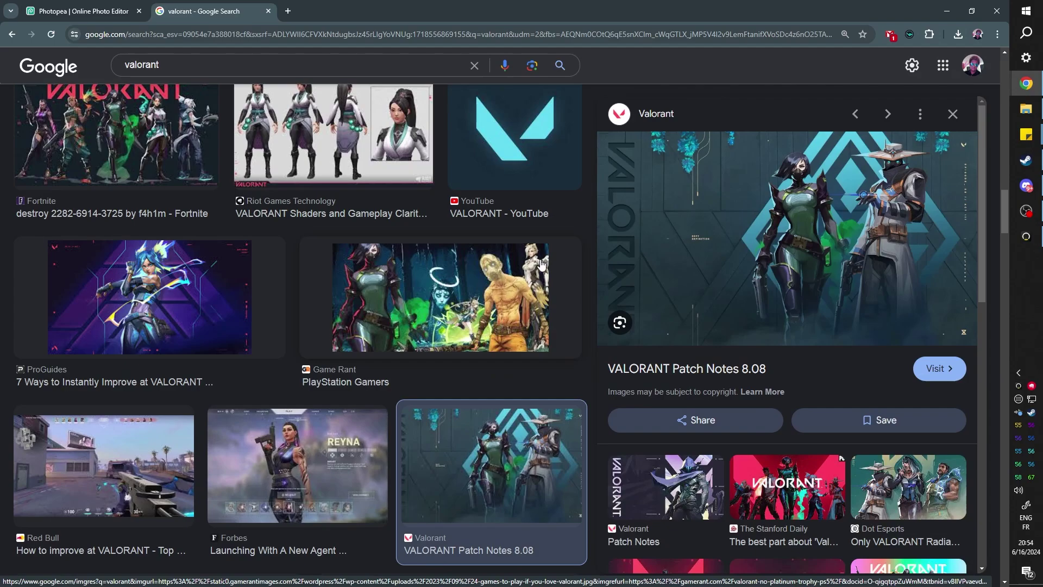
Step: Copy the VALORANT Patch Notes 8.08 image from the Google Images preview
{"action": "right_click", "coordinate": [758, 214]}
{"action": "left_click", "coordinate": [831, 367]}
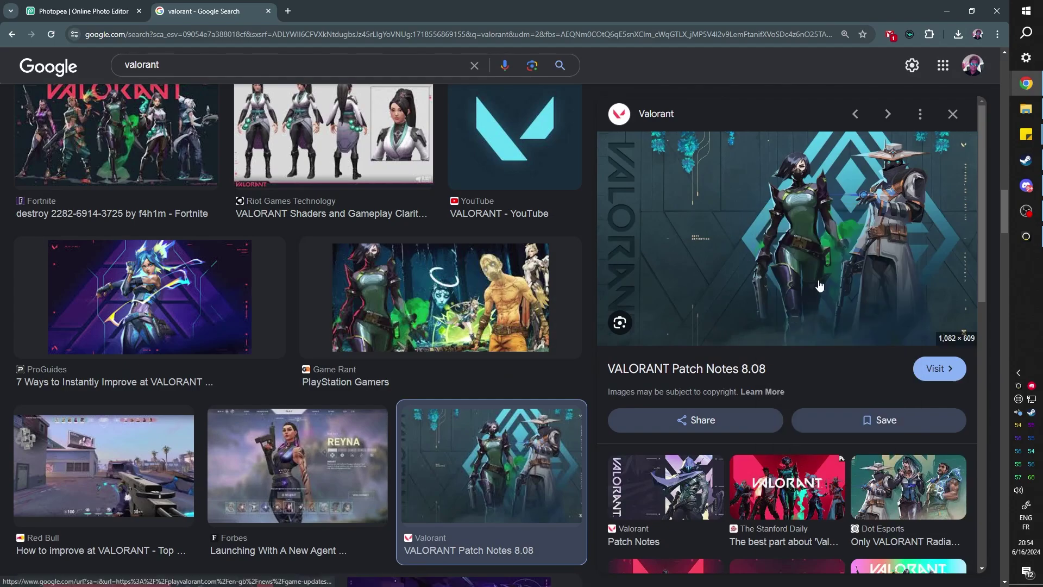
Step: Paste the Valorant image into Photopea, enlarge it, flip it horizontally and reposition it
{"action": "key", "text": "ctrl+Tab"}
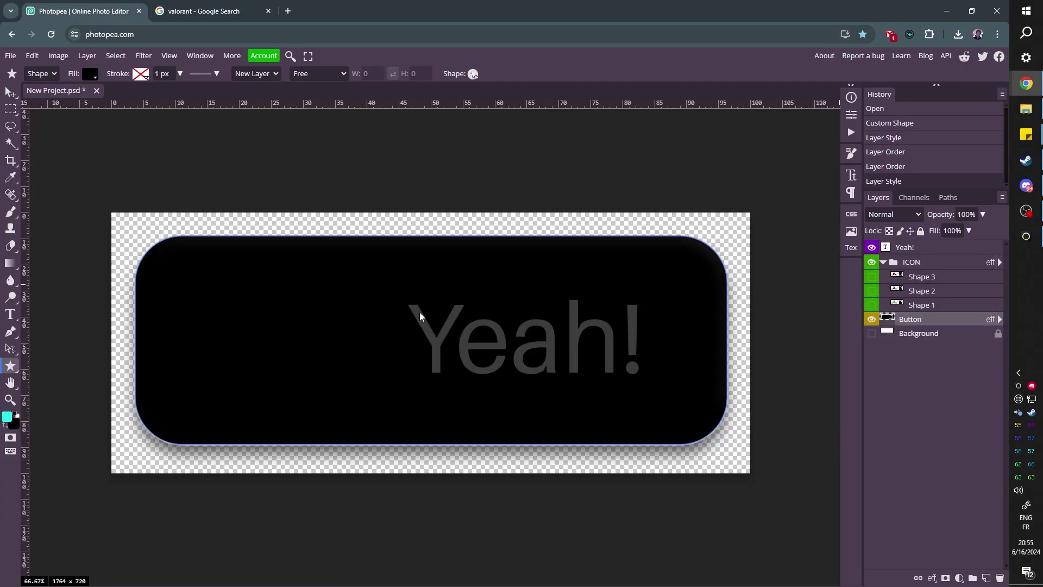
{"action": "key", "text": "ctrl+v"}
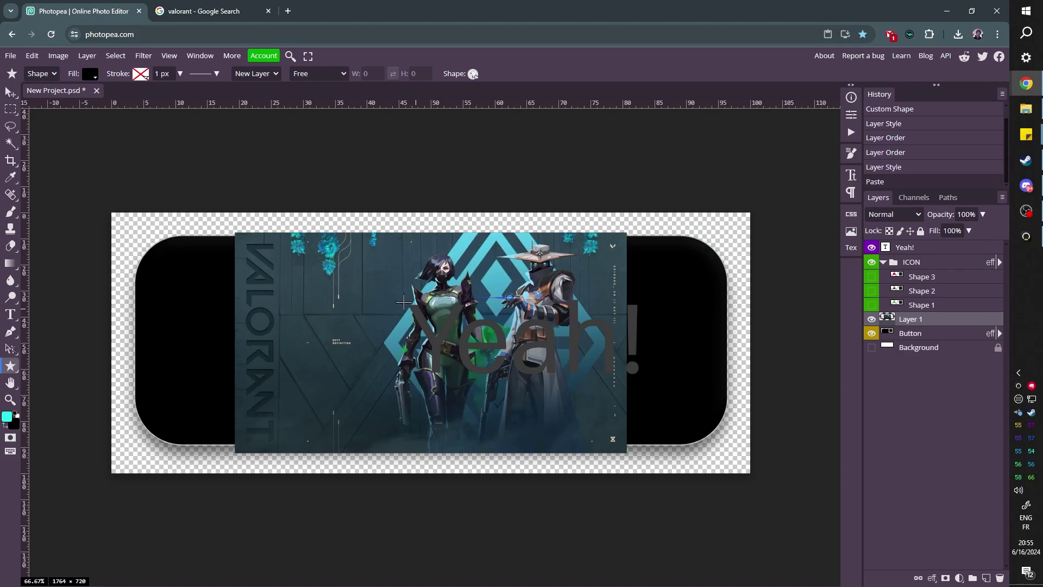
{"action": "key", "text": "ctrl+t"}
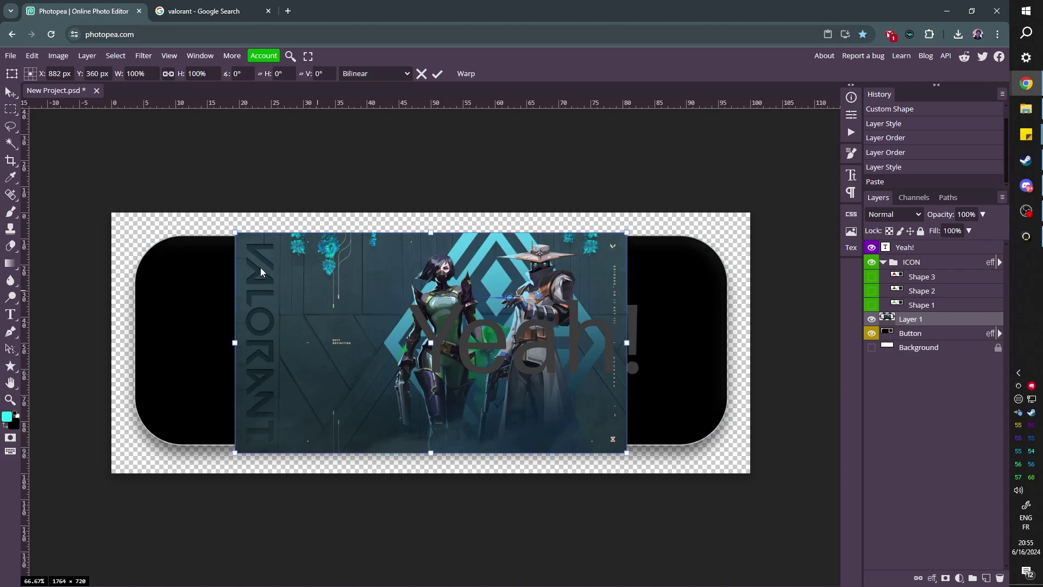
{"action": "left_click", "coordinate": [32, 56]}
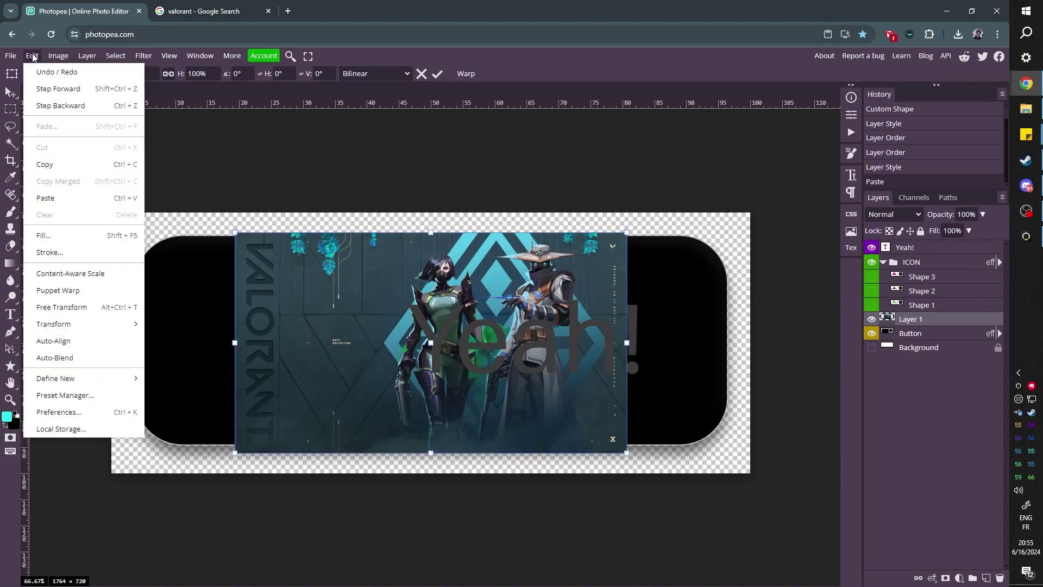
{"action": "mouse_move", "coordinate": [125, 324]}
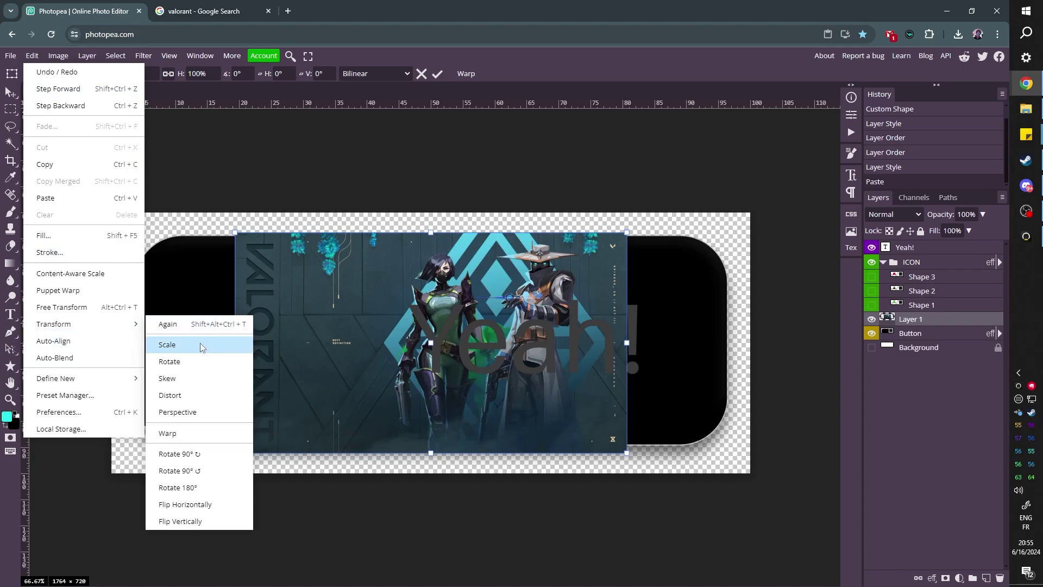
{"action": "left_click_drag", "start_coordinate": [627, 232], "coordinate": [838, 113]}
{"action": "right_click", "coordinate": [639, 267]}
{"action": "left_click", "coordinate": [659, 456]}
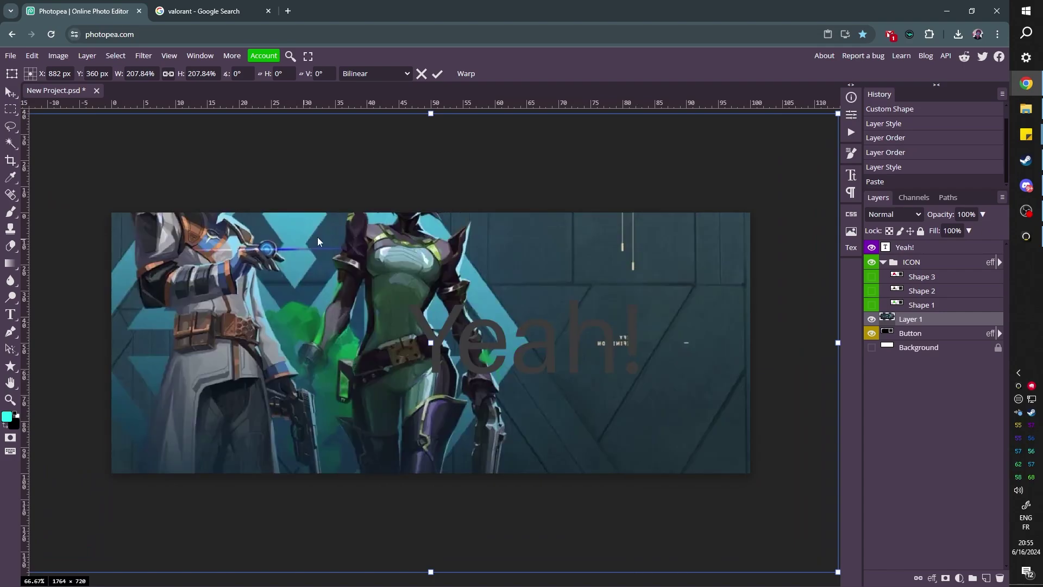
{"action": "left_click_drag", "start_coordinate": [318, 237], "coordinate": [282, 338]}
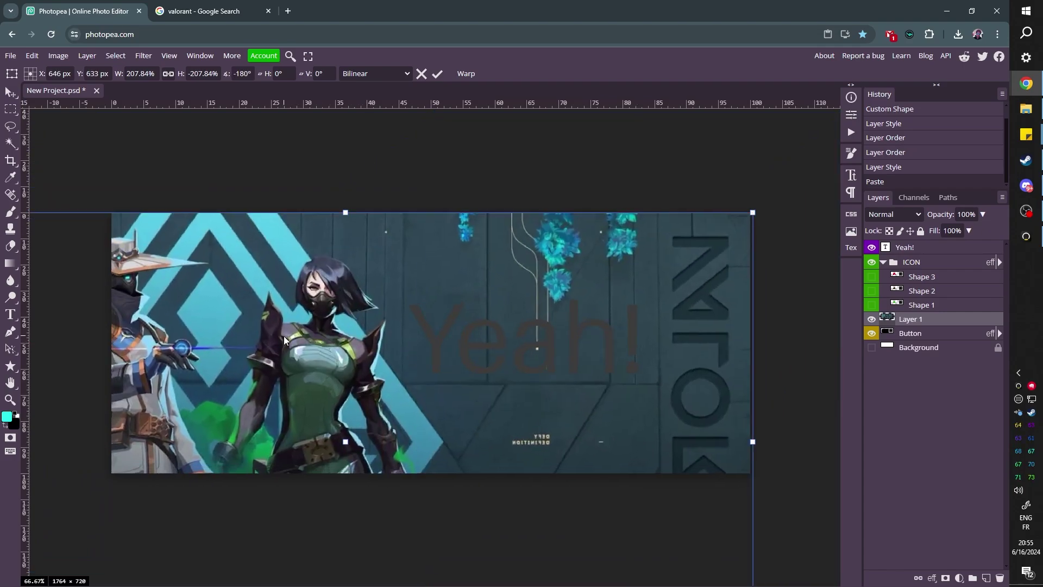
{"action": "key", "text": "Return"}
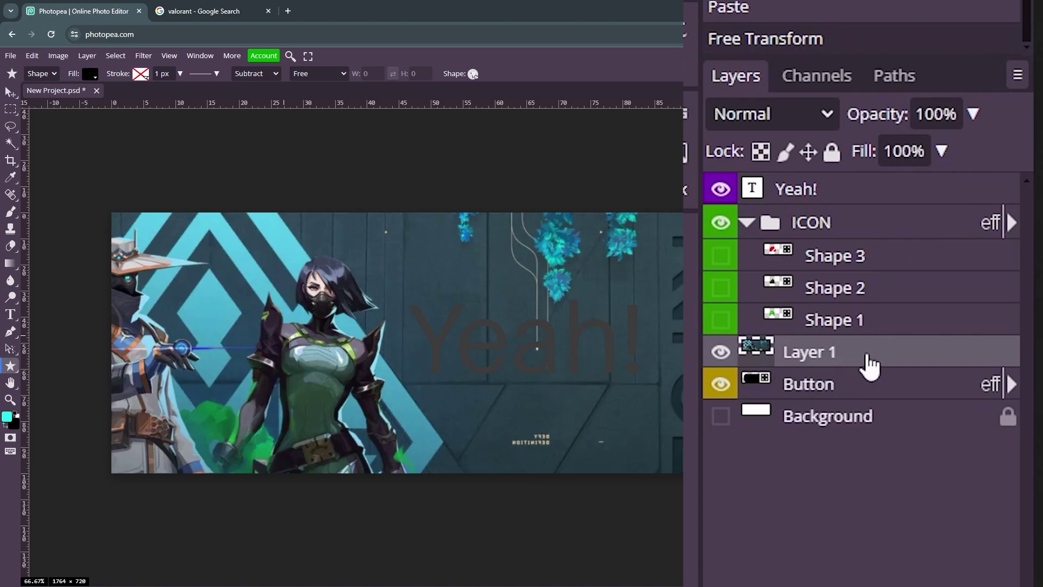
Step: Clip the Valorant artwork to the Button layer and nudge it into place
{"action": "left_click", "coordinate": [945, 326], "text": "alt"}
{"action": "left_click", "coordinate": [10, 94]}
{"action": "left_click_drag", "start_coordinate": [358, 373], "coordinate": [315, 345]}
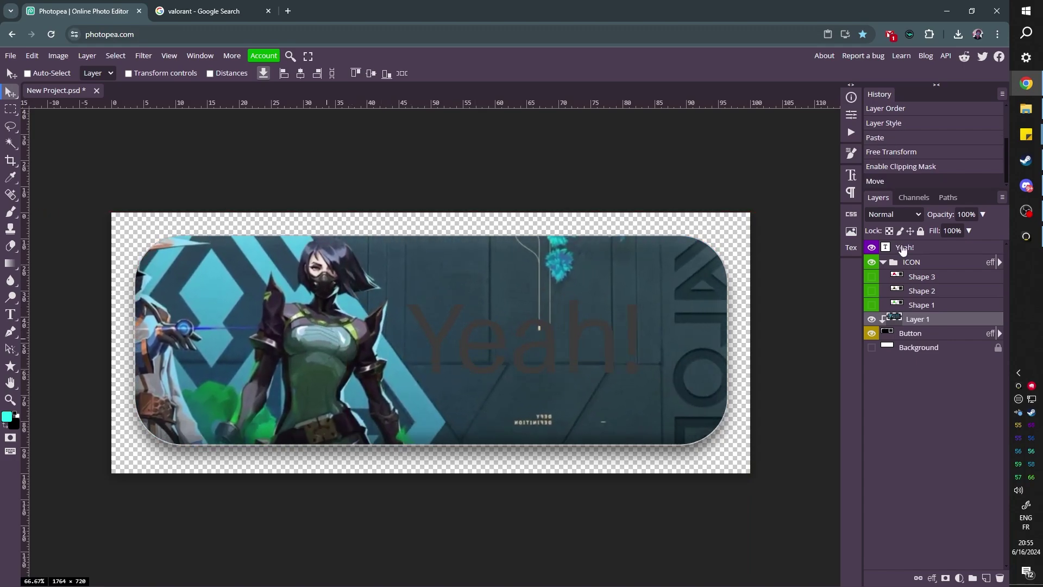
Step: Change the Yeah! text colour to a light cyan (#51bedb) sampled from the artwork
{"action": "left_click", "coordinate": [899, 248]}
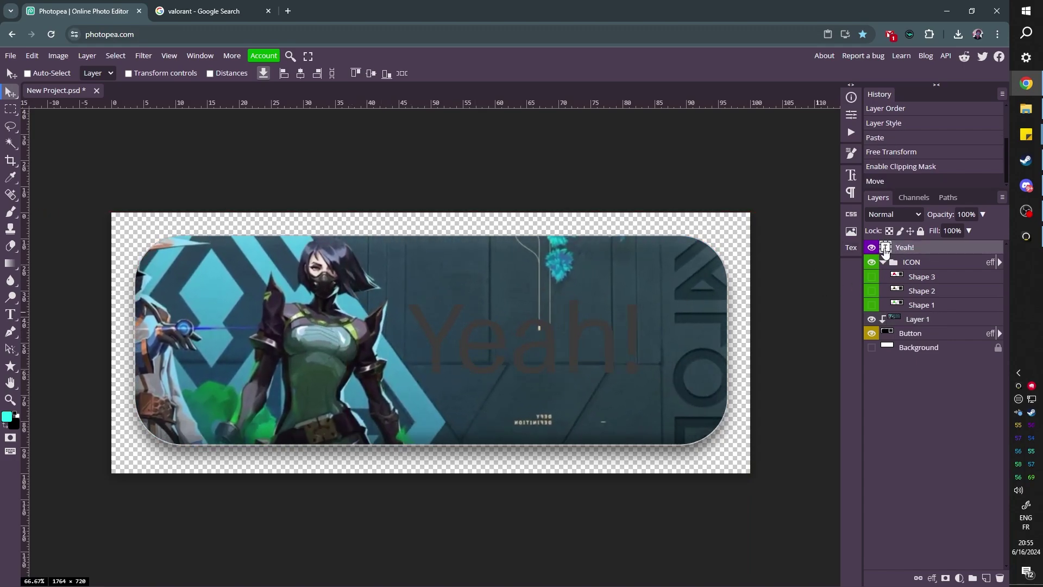
{"action": "double_click", "coordinate": [885, 248]}
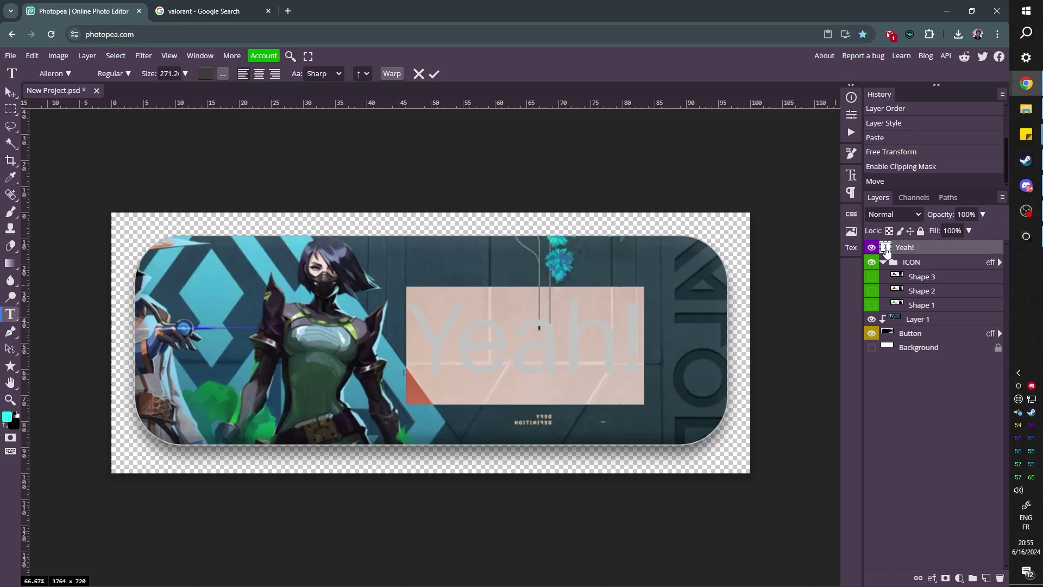
{"action": "left_click", "coordinate": [206, 74]}
{"action": "mouse_move", "coordinate": [492, 159]}
{"action": "left_mouse_down"}
{"action": "mouse_move", "coordinate": [487, 168]}
{"action": "mouse_move", "coordinate": [478, 150]}
{"action": "left_mouse_up"}
{"action": "left_click", "coordinate": [268, 266]}
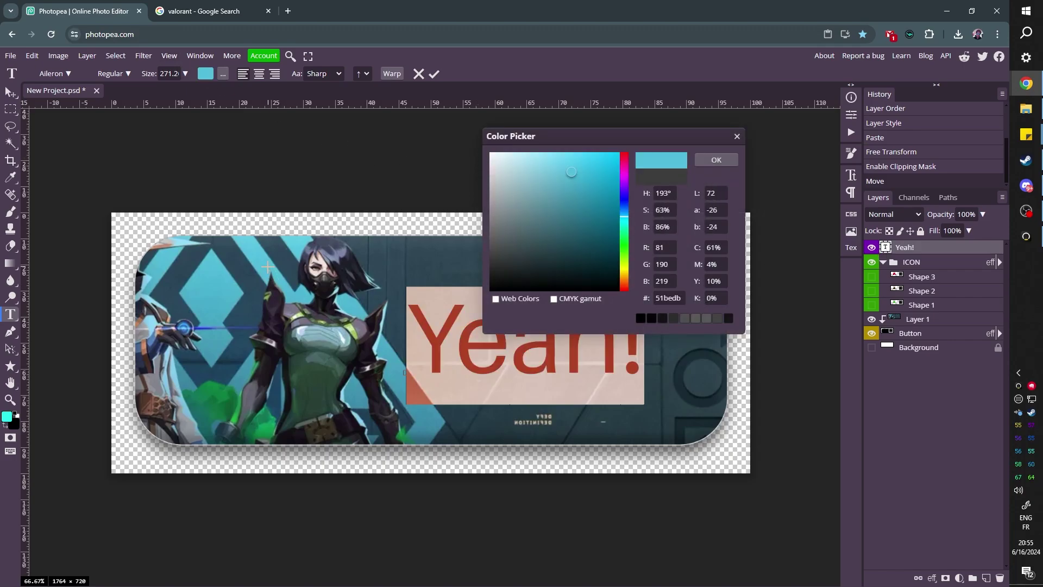
{"action": "left_click_drag", "start_coordinate": [571, 172], "coordinate": [563, 152]}
{"action": "left_click", "coordinate": [716, 160]}
{"action": "left_click", "coordinate": [905, 402]}
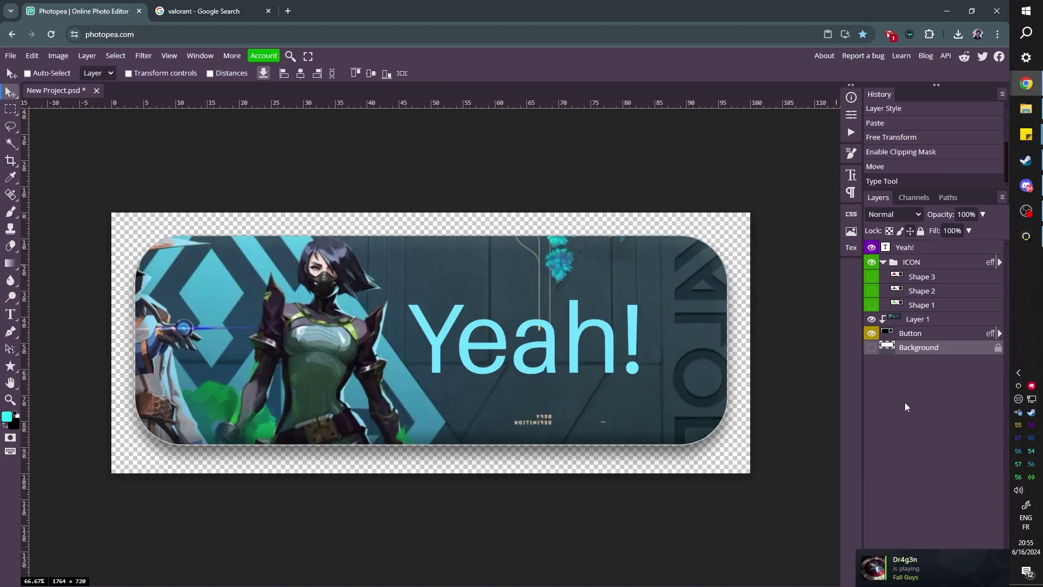
Step: Export the design as a PNG named val2 and preview the saved file
{"action": "left_click", "coordinate": [11, 55]}
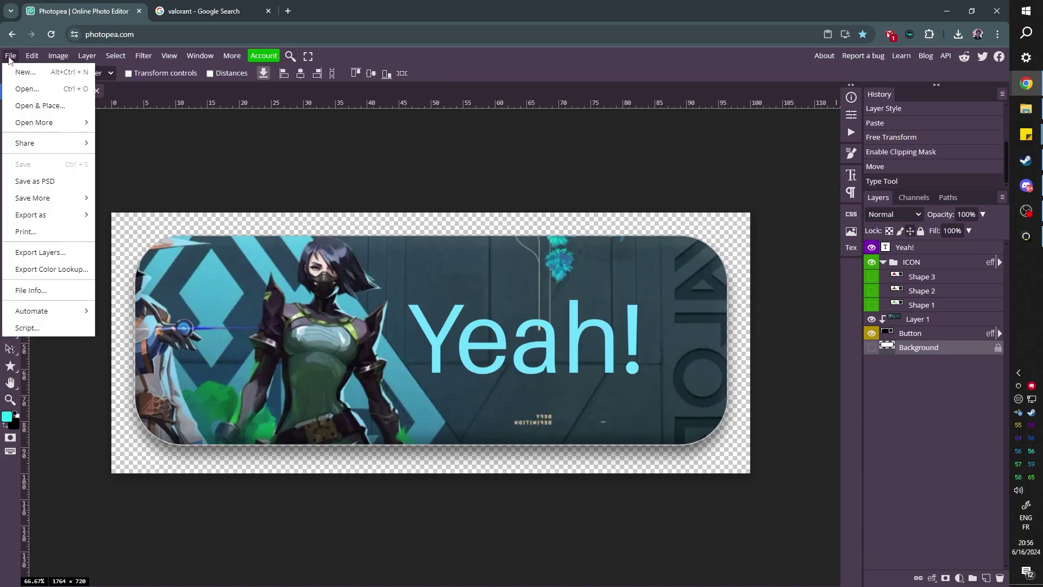
{"action": "mouse_move", "coordinate": [68, 216]}
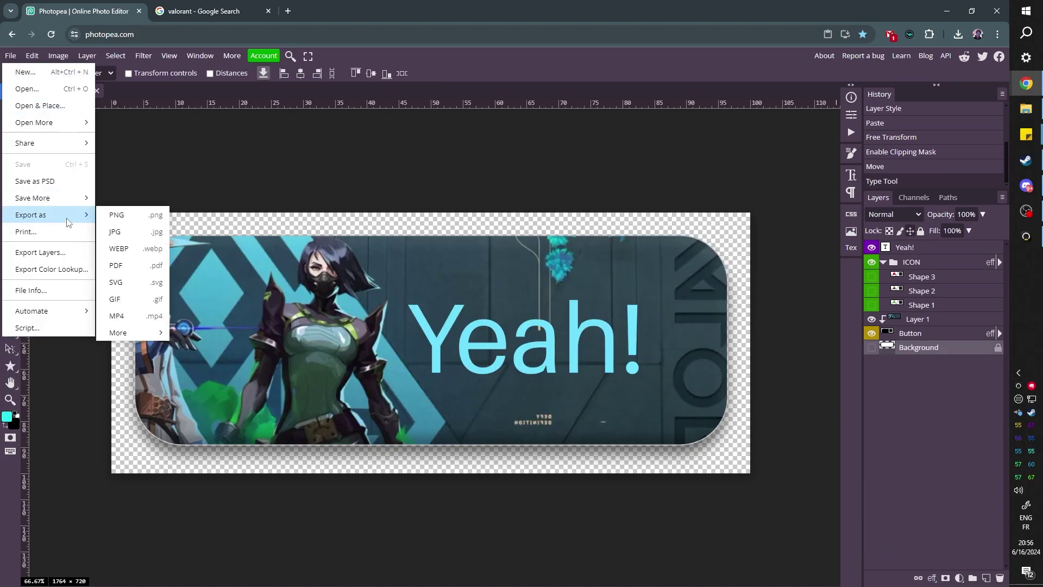
{"action": "left_click", "coordinate": [148, 216]}
{"action": "left_click", "coordinate": [421, 288]}
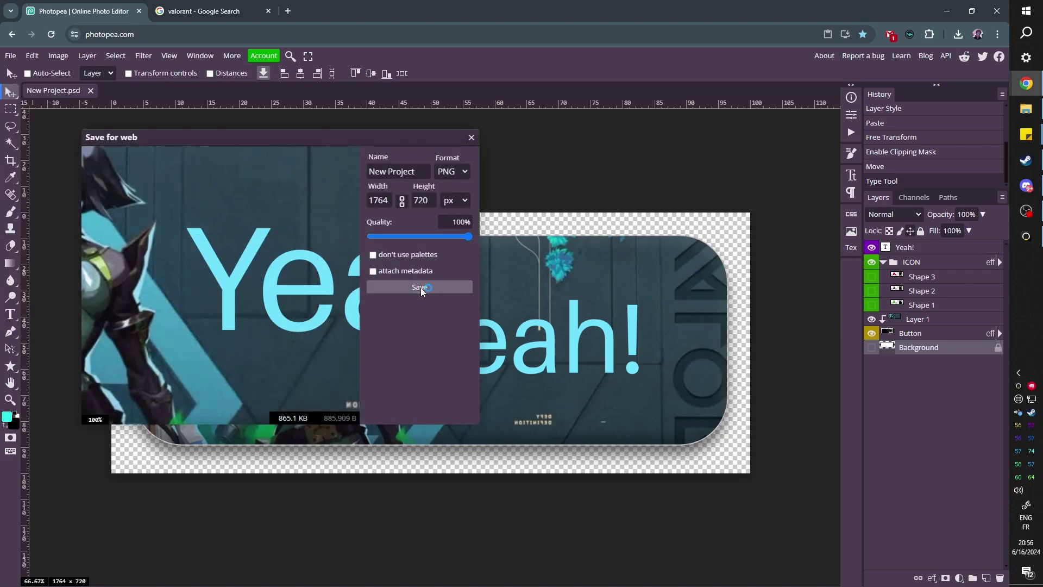
{"action": "type", "text": "val2"}
{"action": "key", "text": "Return"}
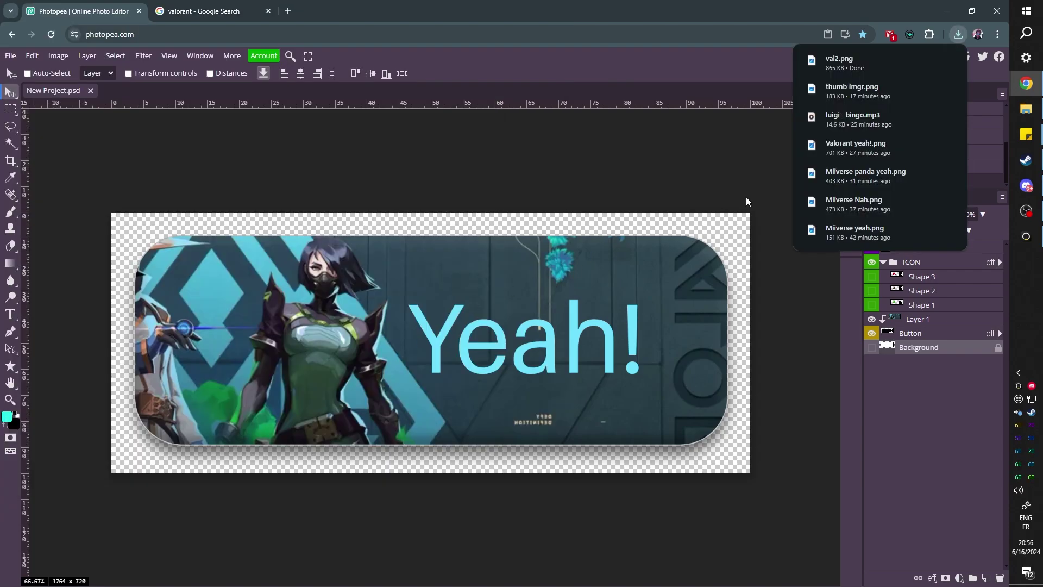
{"action": "left_click", "coordinate": [852, 70]}
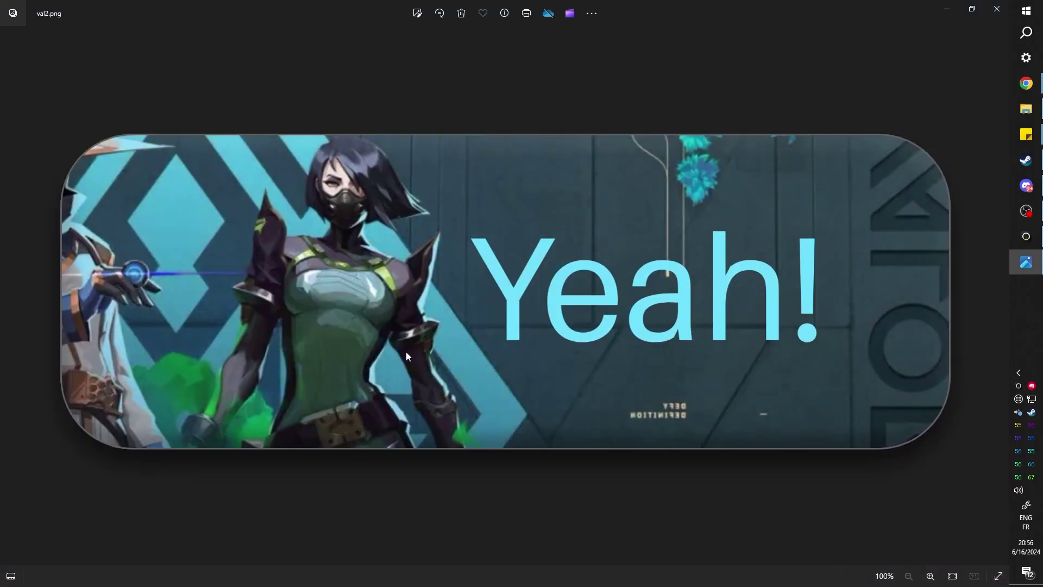
{"action": "left_click", "coordinate": [994, 14]}
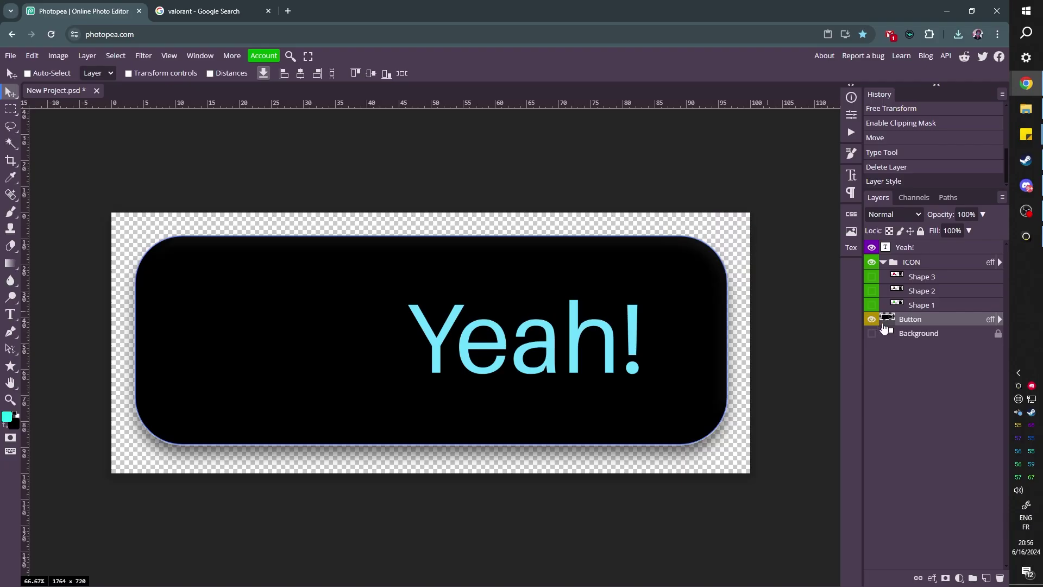
Step: Lighten the button fill, then paste the chibi unicorn and scale it onto the button's left side
{"action": "double_click", "coordinate": [886, 320]}
{"action": "left_click_drag", "start_coordinate": [540, 168], "coordinate": [516, 153]}
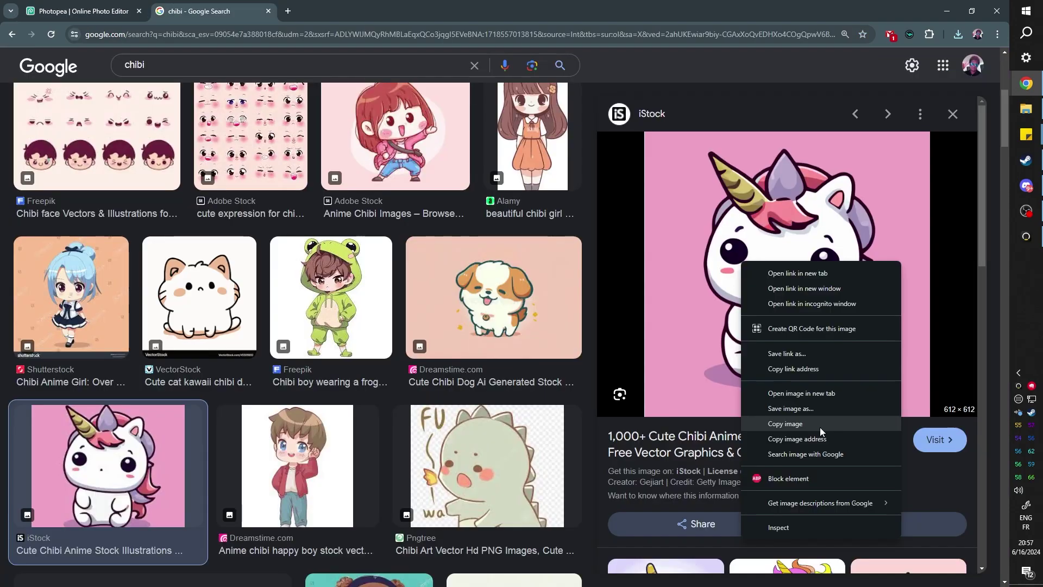
{"action": "left_click", "coordinate": [820, 427]}
{"action": "left_click", "coordinate": [75, 15]}
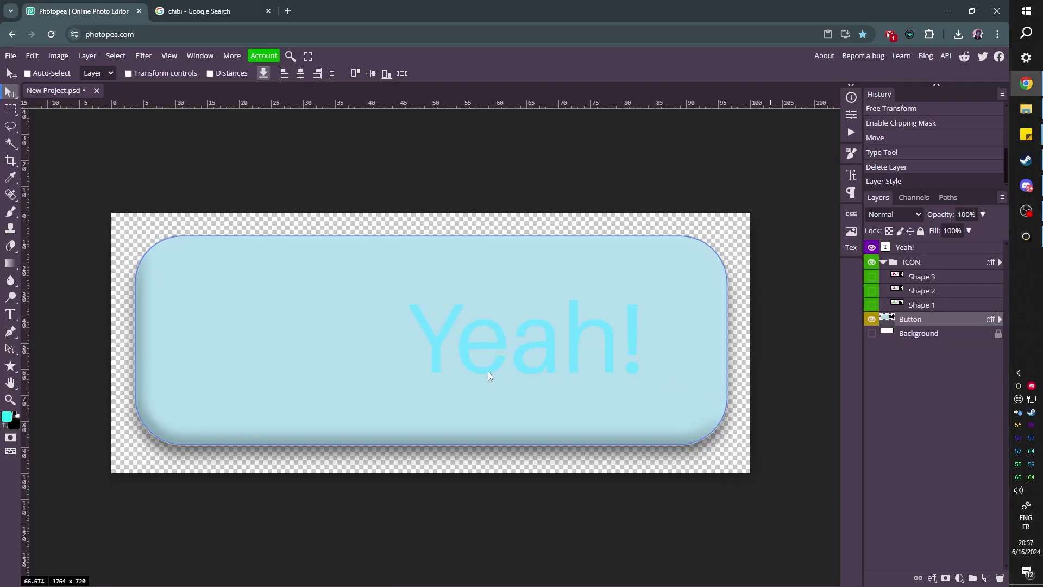
{"action": "key", "text": "ctrl+v"}
{"action": "key", "text": "ctrl+t"}
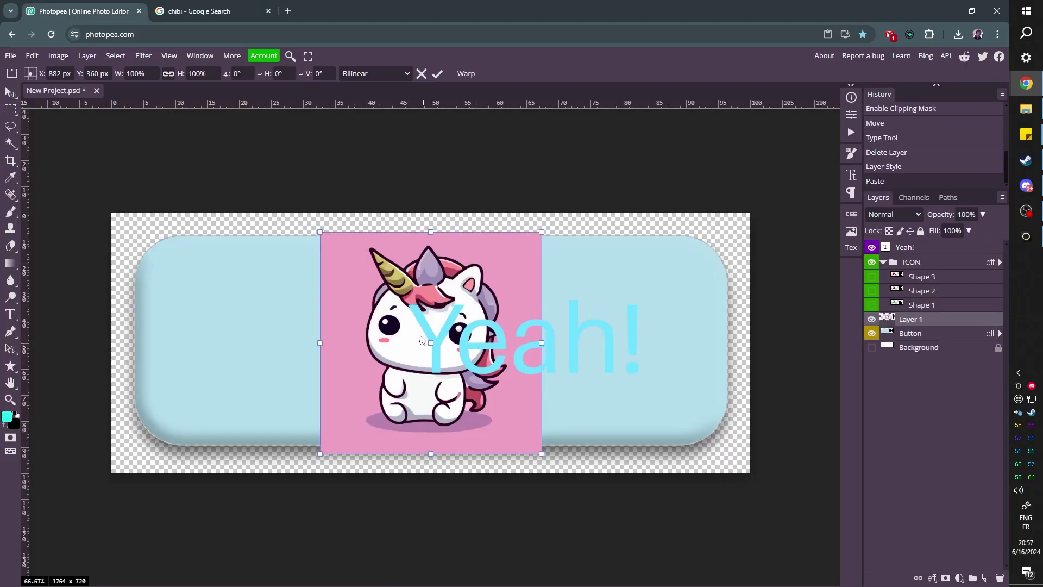
{"action": "left_click_drag", "start_coordinate": [394, 347], "coordinate": [237, 351]}
{"action": "left_click_drag", "start_coordinate": [386, 454], "coordinate": [353, 422]}
{"action": "left_click_drag", "start_coordinate": [305, 347], "coordinate": [326, 358]}
{"action": "key", "text": "Return"}
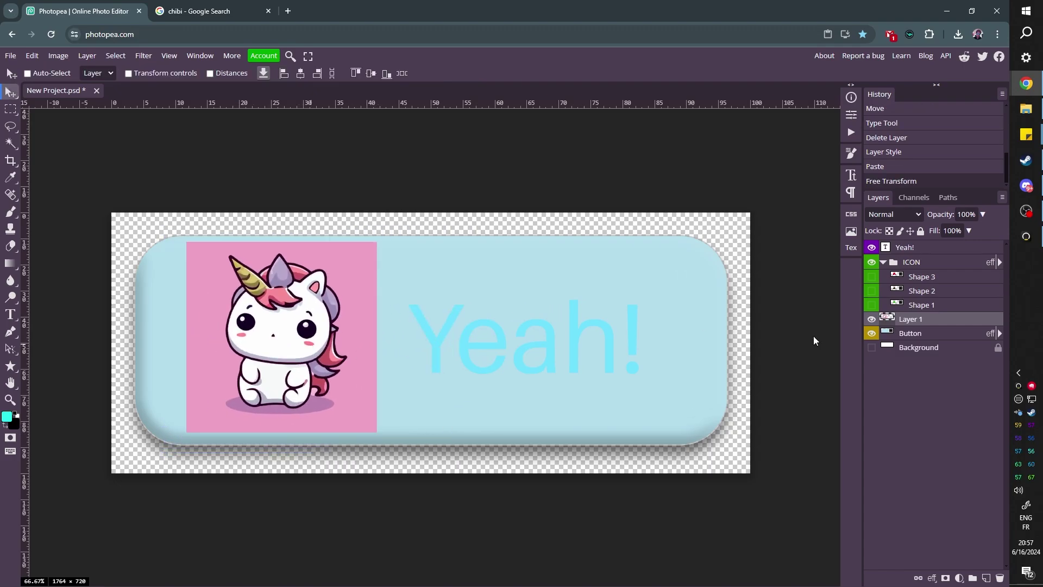
Step: Refill the button with pink (#eea1c3) sampled from the unicorn's background
{"action": "double_click", "coordinate": [886, 334]}
{"action": "left_click", "coordinate": [374, 318]}
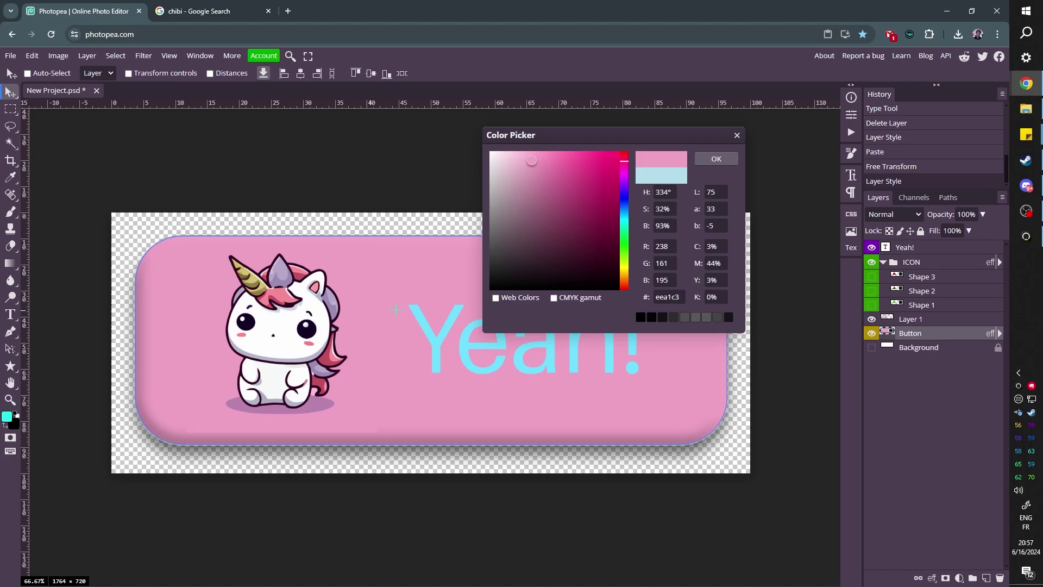
{"action": "key", "text": "Return"}
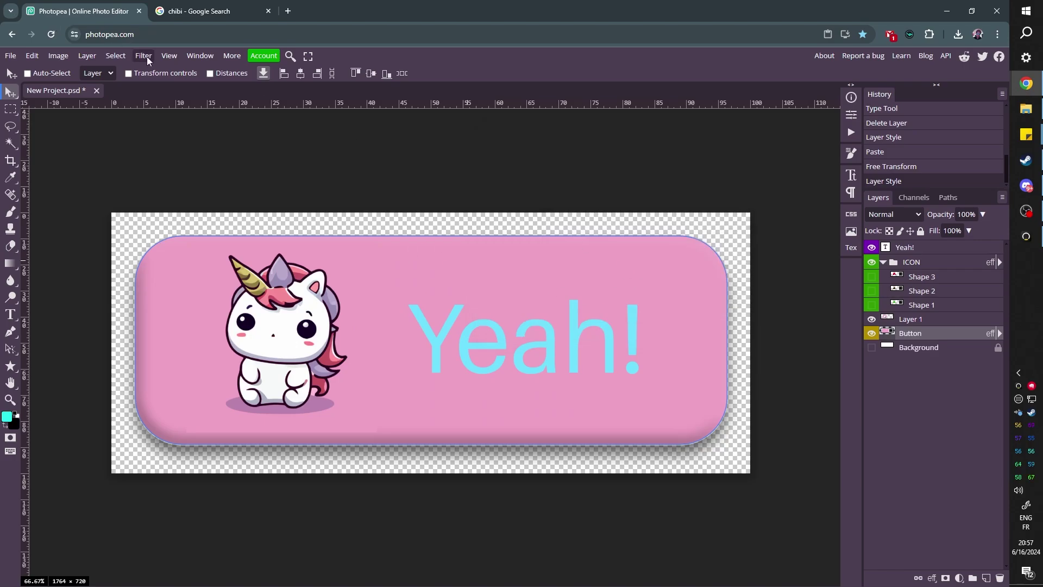
Step: Paste a golden sparkles overlay and clip it inside the button with Ctrl+Alt+G
{"action": "left_click", "coordinate": [198, 11]}
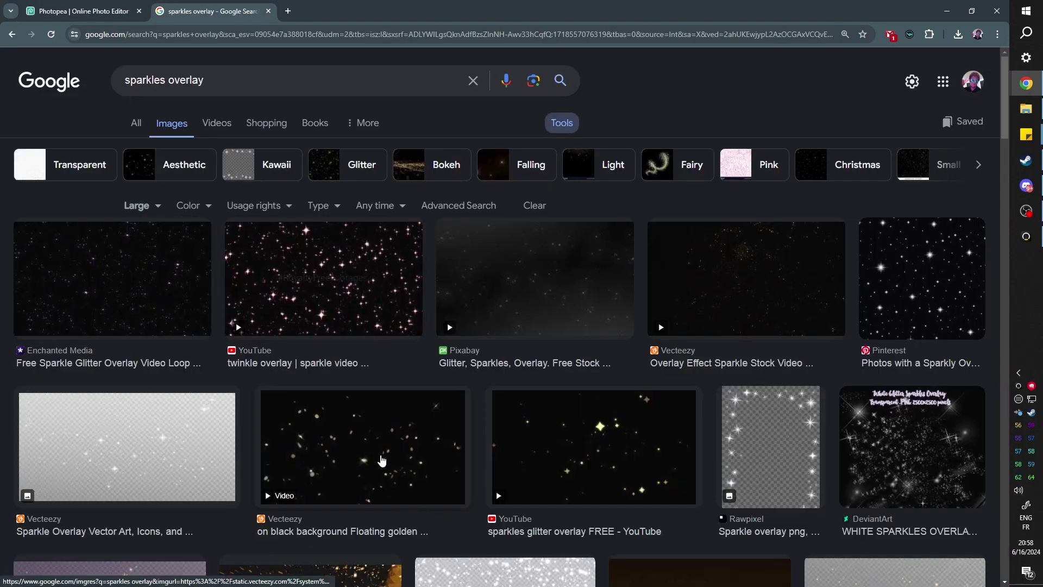
{"action": "left_click", "coordinate": [374, 443]}
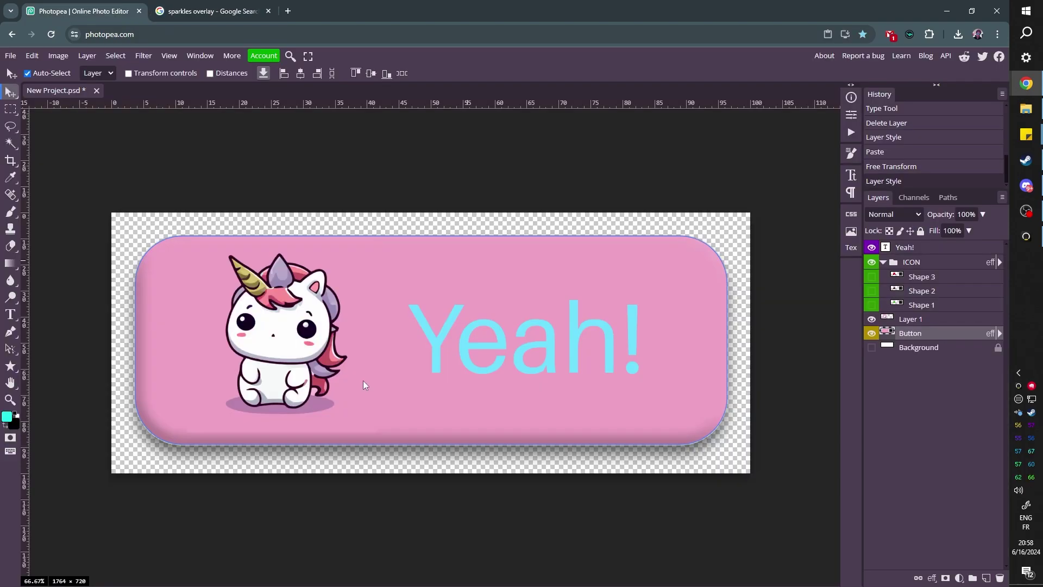
{"action": "key", "text": "ctrl+v"}
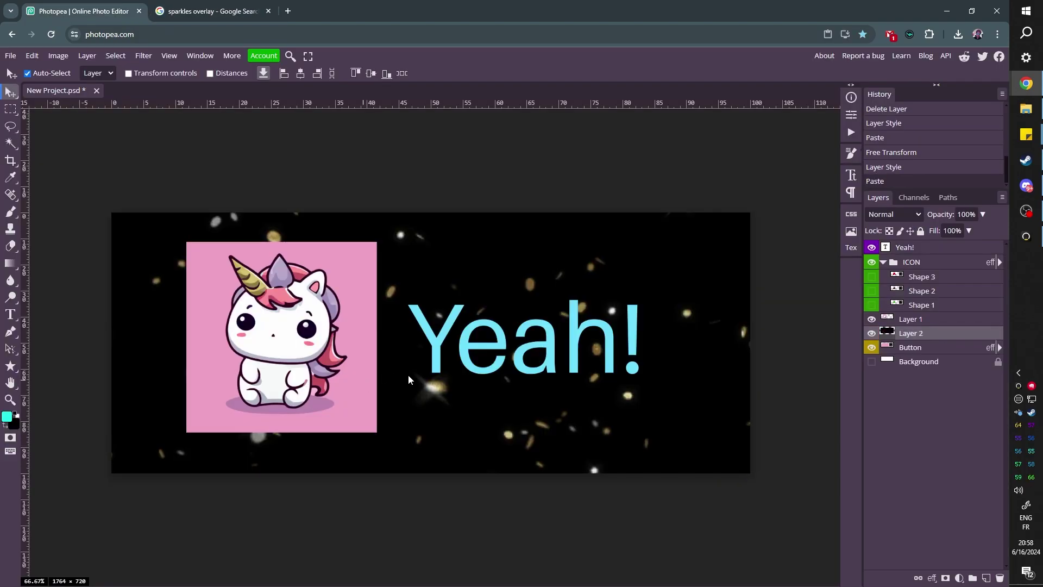
{"action": "key", "text": "ctrl+t"}
{"action": "key", "text": "Return"}
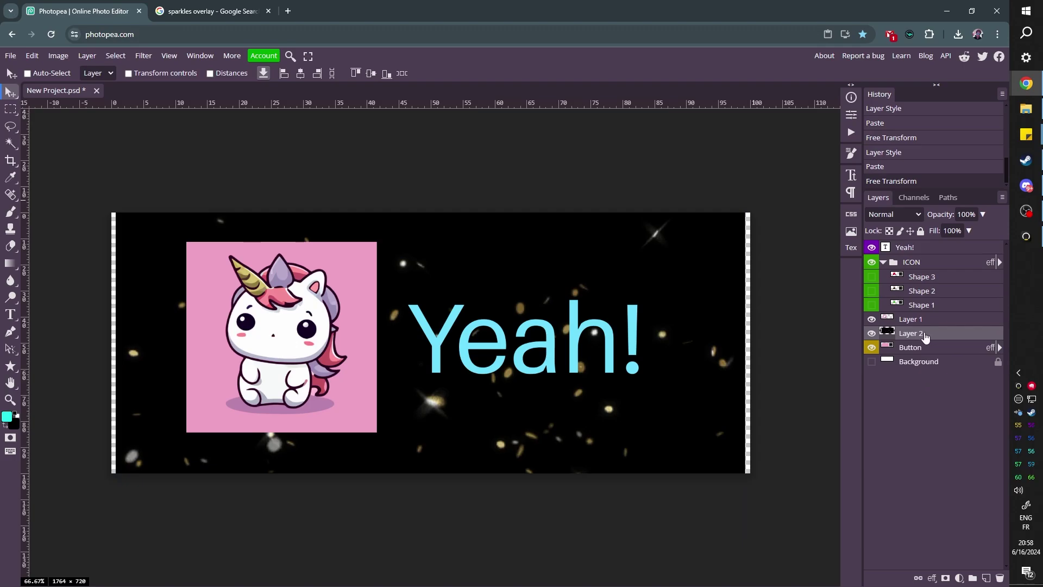
{"action": "key", "text": "ctrl+alt+g"}
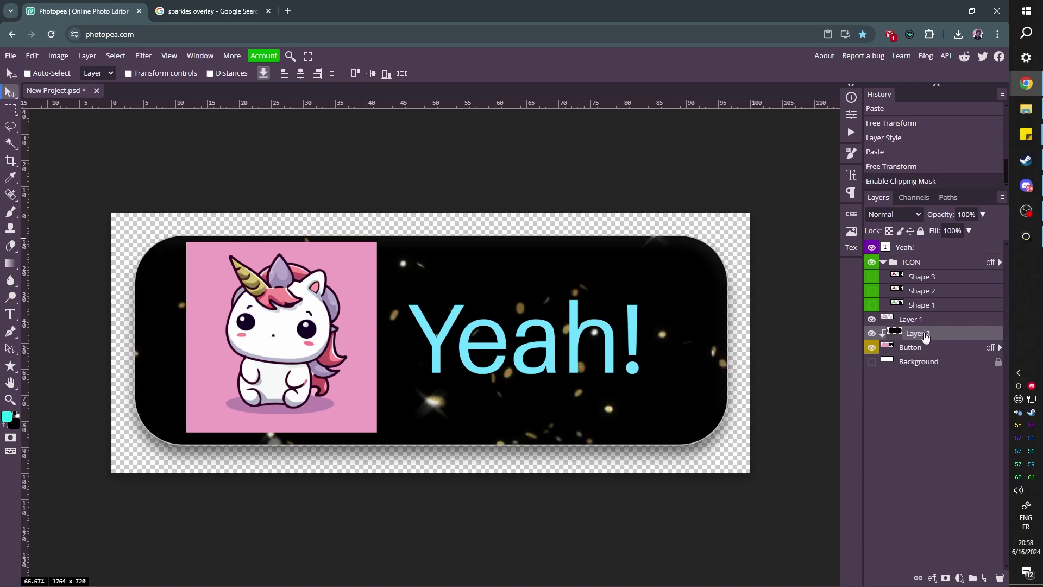
Step: Blend the sparkles layer with Linear Dodge and shift it across the button
{"action": "left_click", "coordinate": [916, 219]}
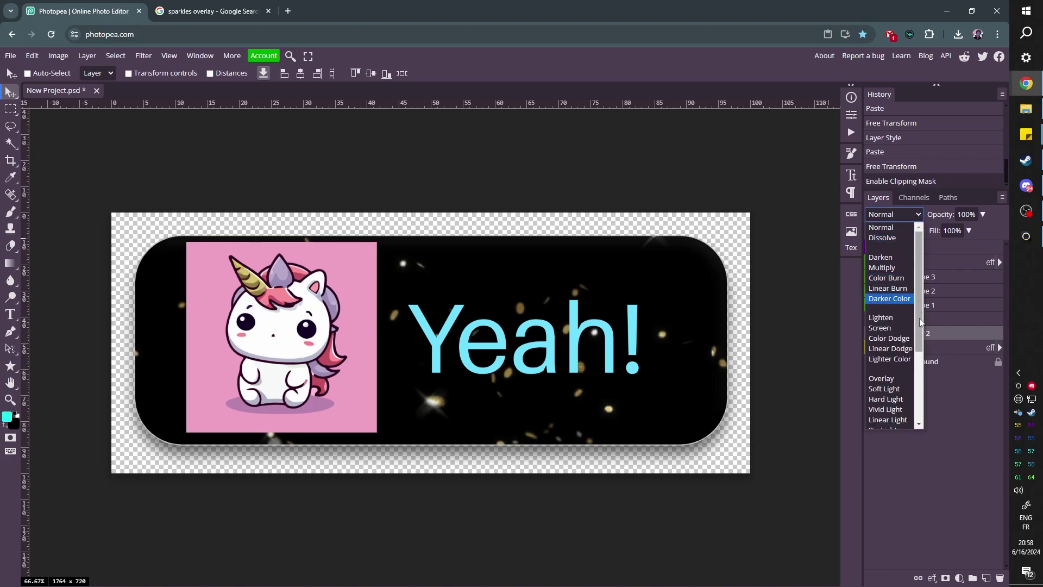
{"action": "left_click", "coordinate": [898, 349]}
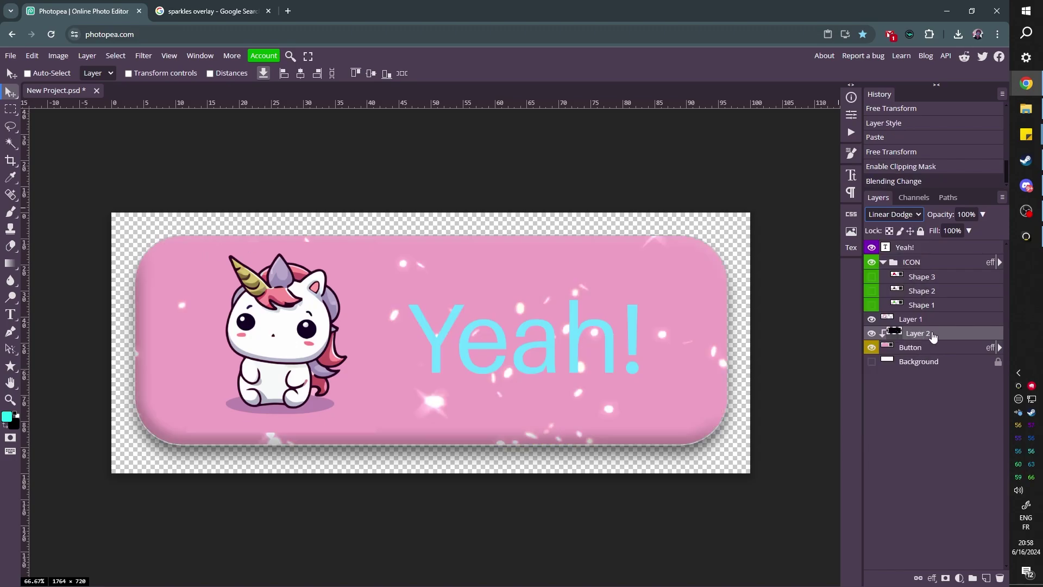
{"action": "left_click_drag", "start_coordinate": [452, 344], "coordinate": [375, 311]}
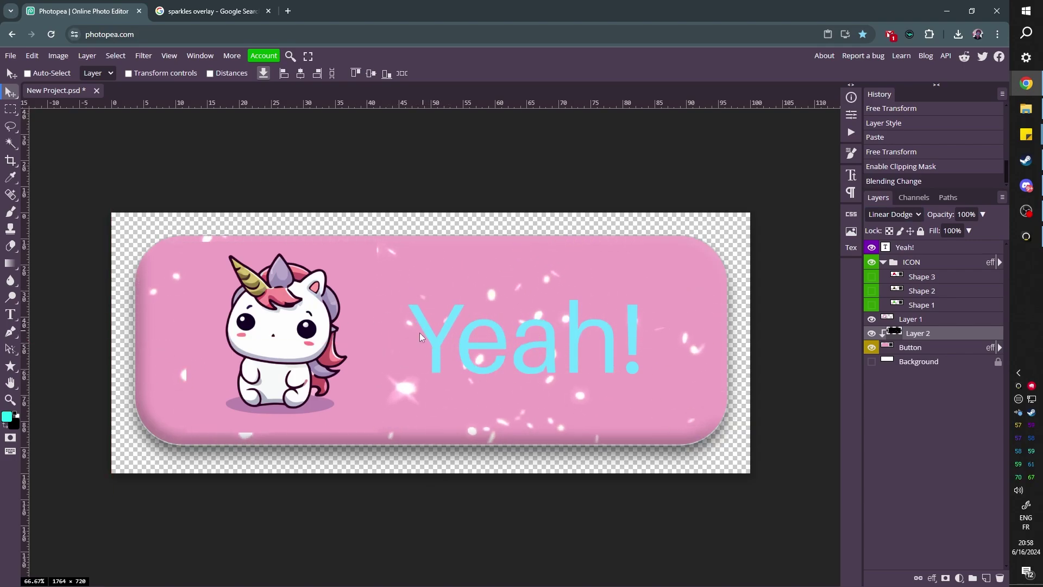
{"action": "left_click_drag", "start_coordinate": [420, 333], "coordinate": [456, 335]}
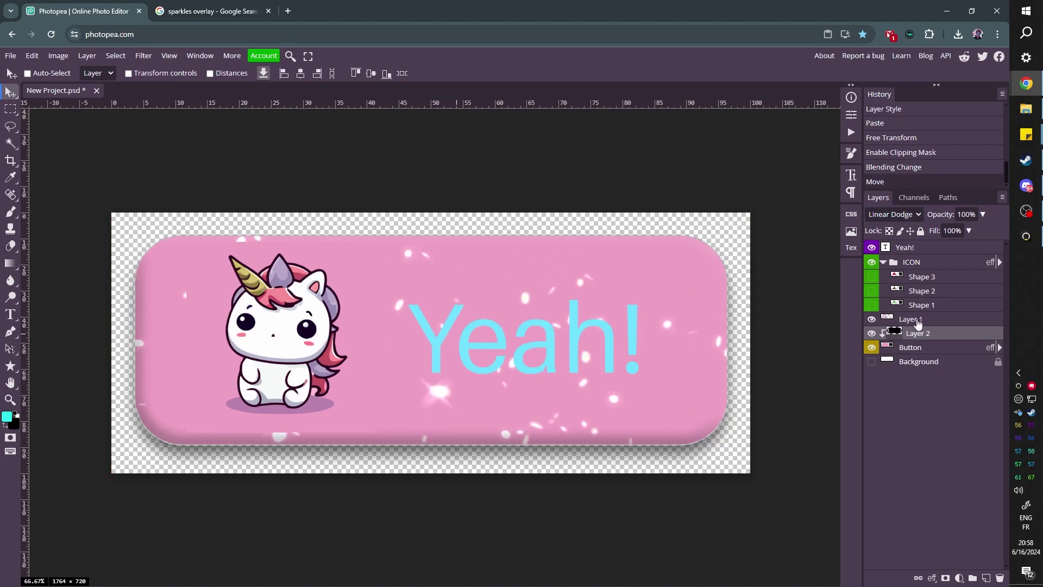
Step: Move the unicorn layer below the sparkles, clip it to the button, and reposition the sparkles
{"action": "left_click_drag", "start_coordinate": [917, 323], "coordinate": [894, 337]}
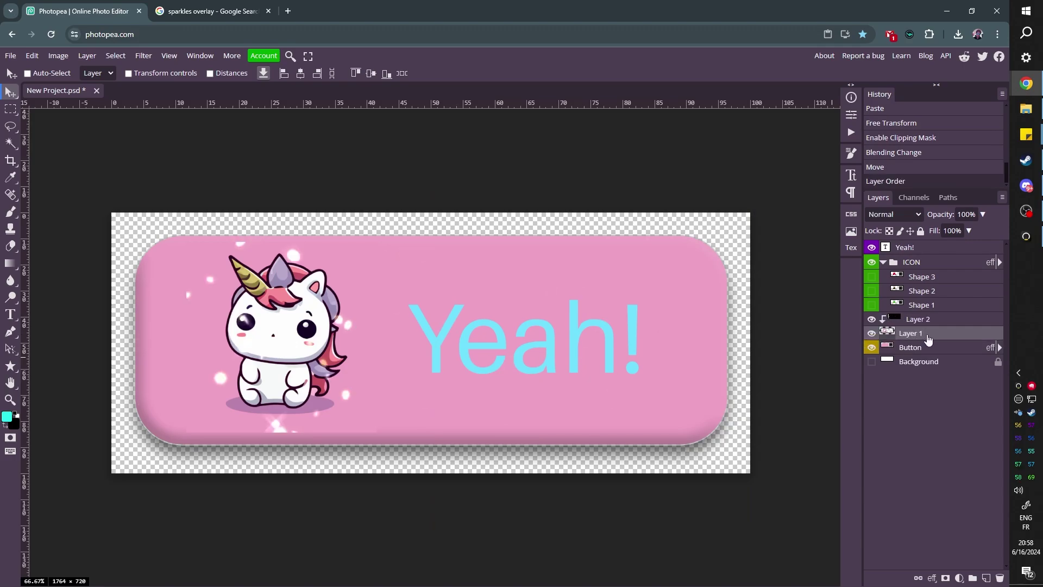
{"action": "left_click", "coordinate": [896, 342], "text": "alt"}
{"action": "left_click", "coordinate": [918, 324]}
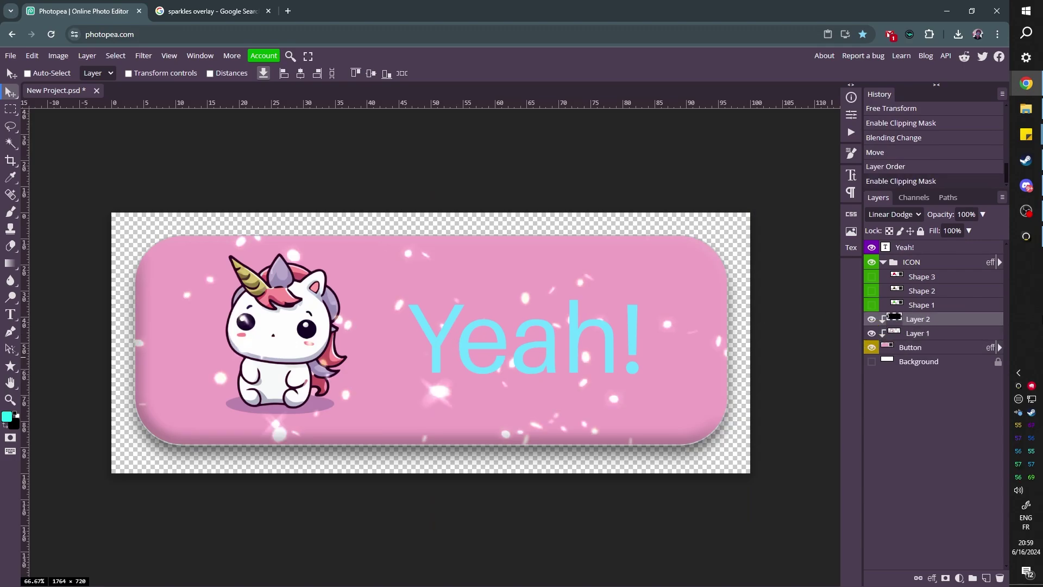
{"action": "left_click_drag", "start_coordinate": [425, 360], "coordinate": [501, 299]}
Step: Give the Yeah! text layer a drop shadow and a bevel
{"action": "left_click", "coordinate": [927, 249]}
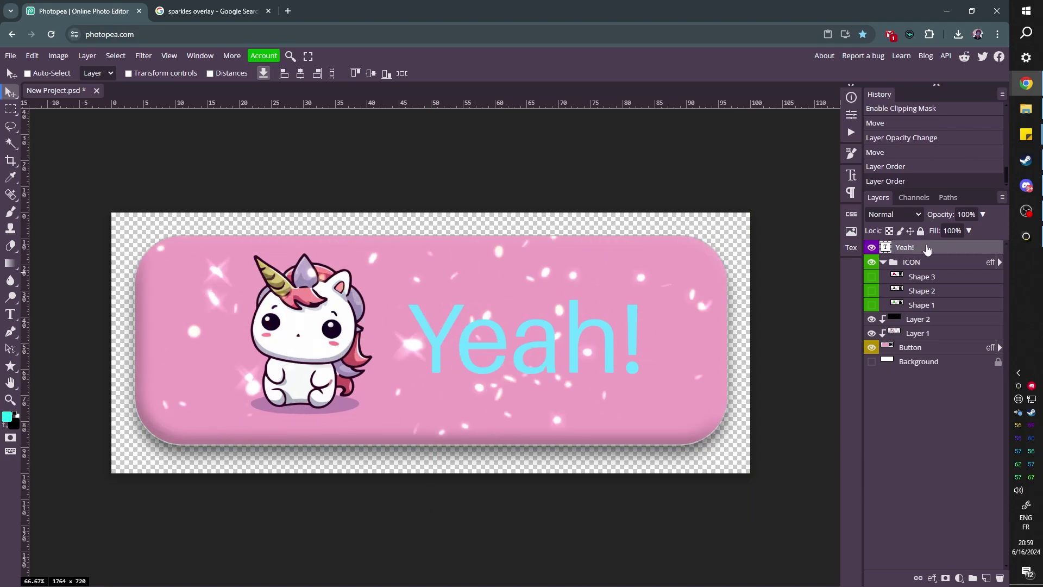
{"action": "left_click", "coordinate": [933, 580]}
{"action": "left_click", "coordinate": [924, 545]}
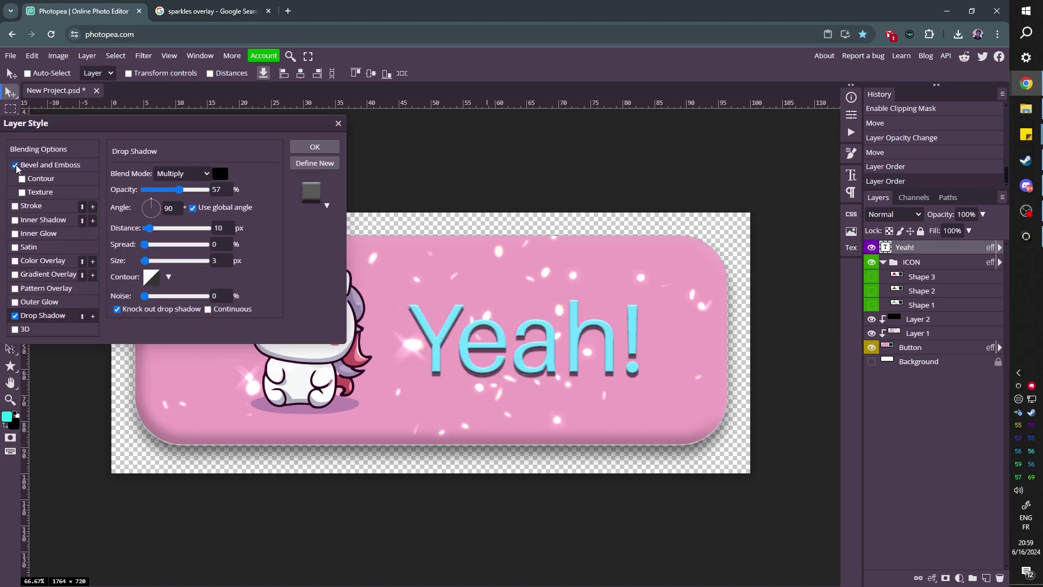
Step: Apply the text styling and export the button design as a PNG named unicorn.png
{"action": "key", "text": "Return"}
{"action": "left_click", "coordinate": [11, 55]}
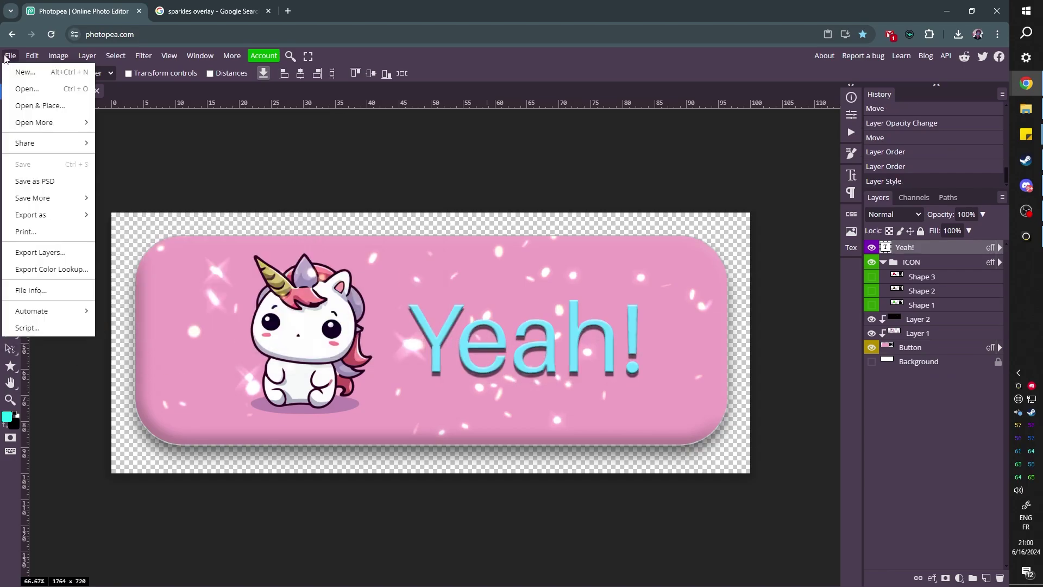
{"action": "mouse_move", "coordinate": [69, 213]}
{"action": "left_click", "coordinate": [130, 214]}
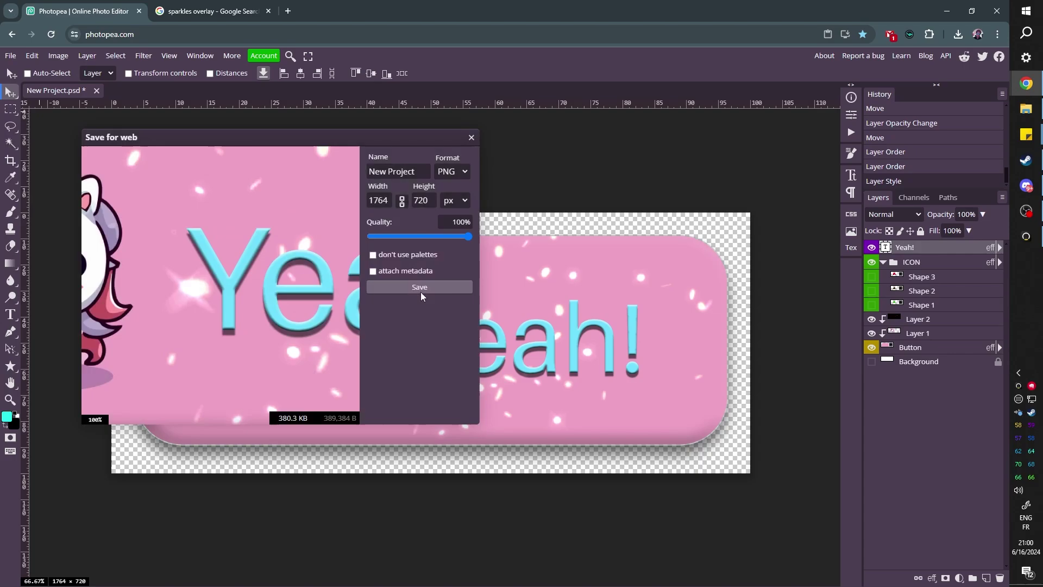
{"action": "left_click", "coordinate": [426, 294]}
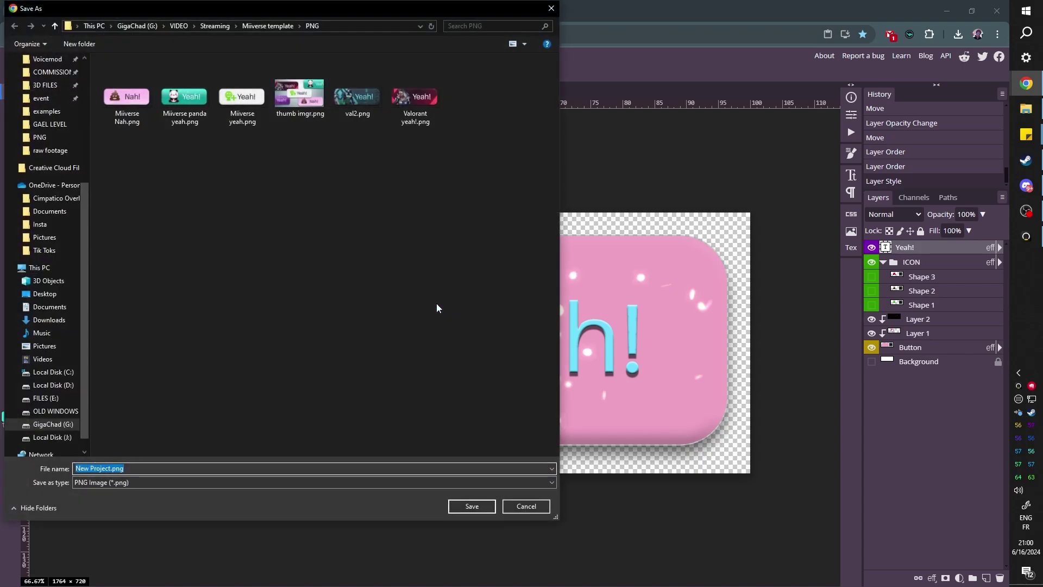
{"action": "type", "text": "unicorn"}
{"action": "key", "text": "Return"}
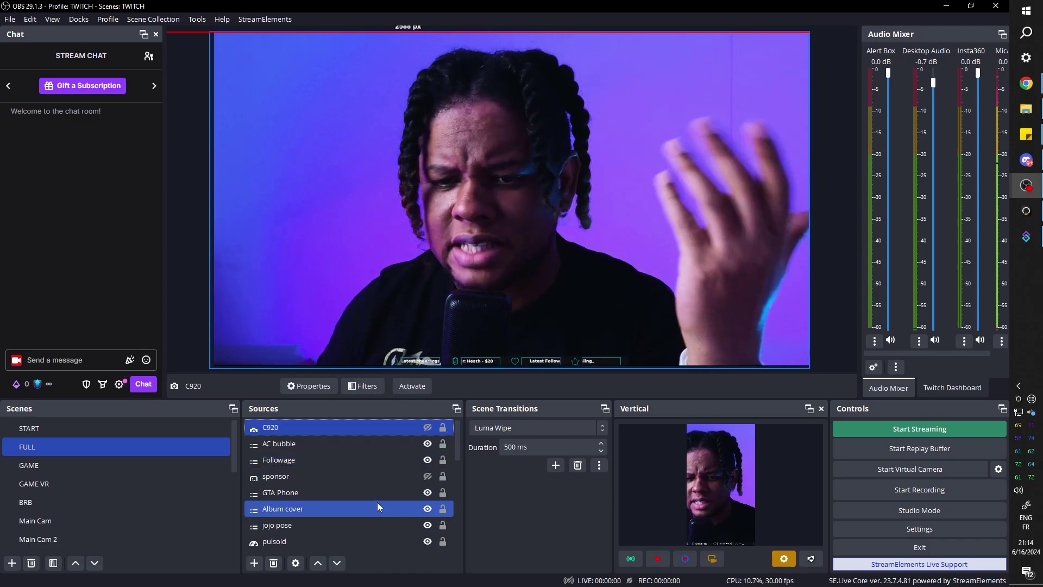
Step: Add an image source using the Miiverse yeah PNG file
{"action": "left_click", "coordinate": [254, 563]}
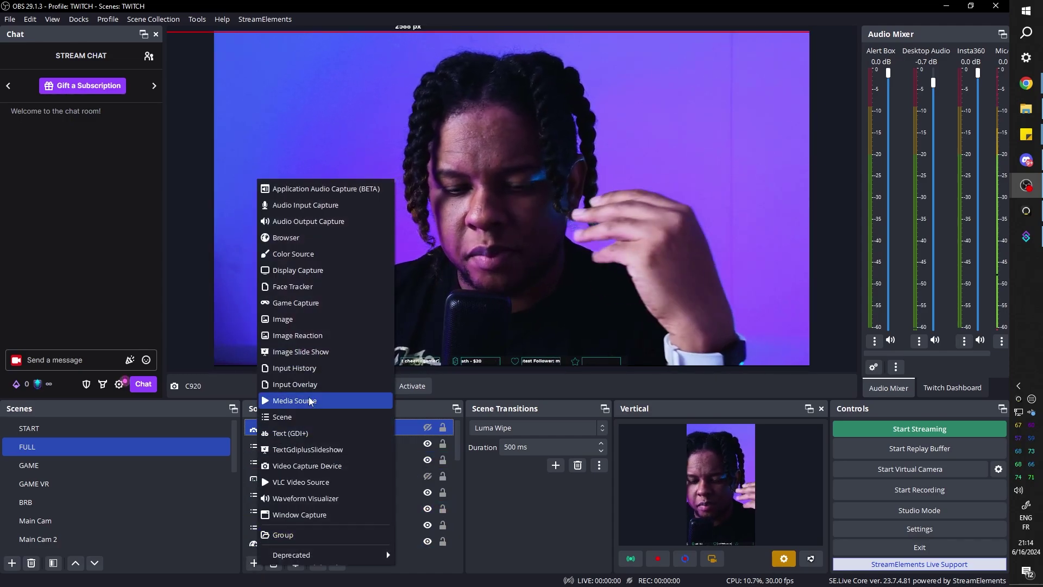
{"action": "left_click", "coordinate": [294, 336]}
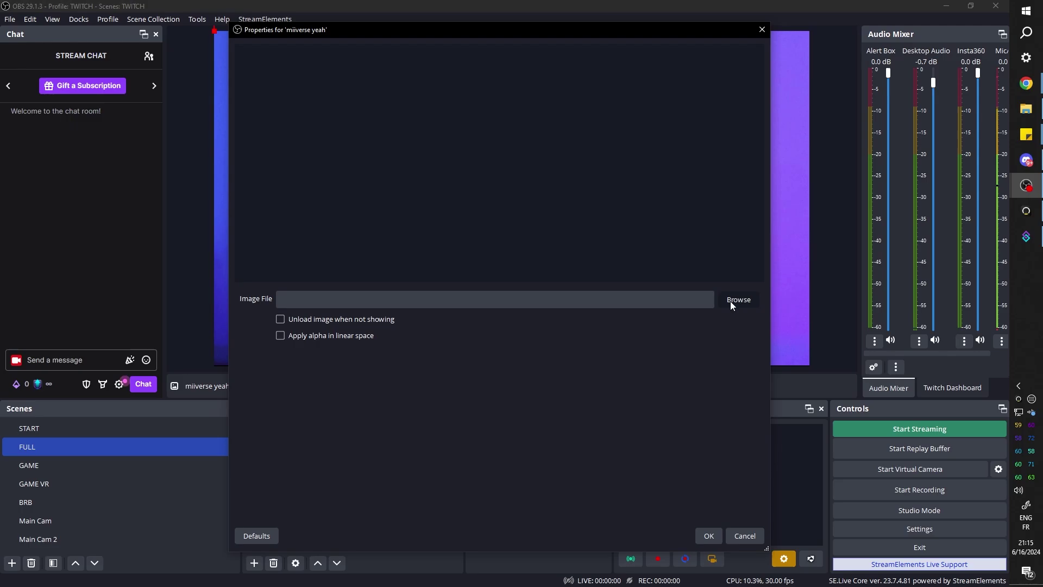
{"action": "left_click", "coordinate": [736, 299]}
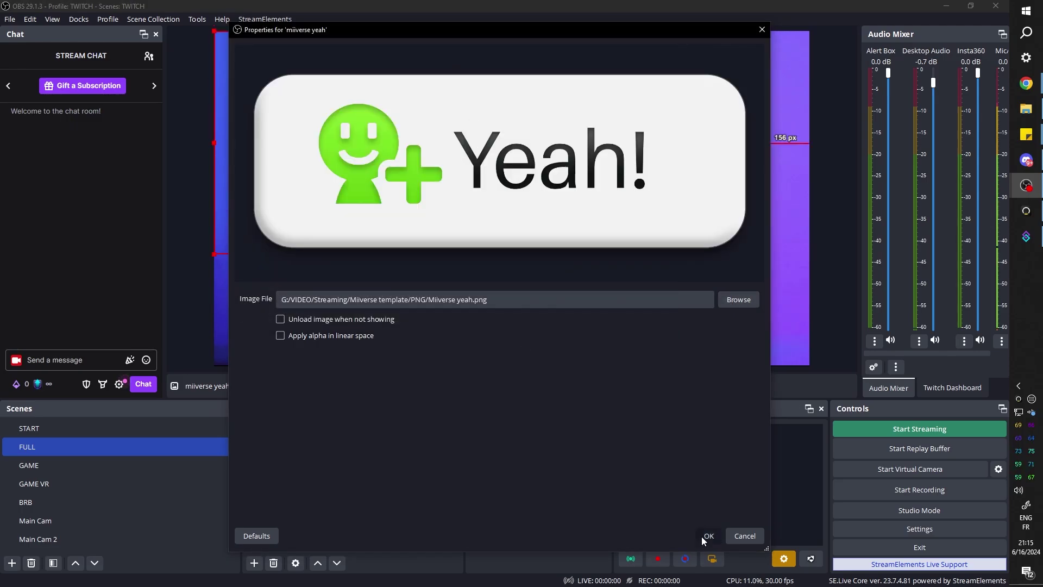
{"action": "left_click", "coordinate": [709, 536]}
Step: Shrink the Yeah! image and move it into the canvas's top-right corner
{"action": "left_click_drag", "start_coordinate": [214, 254], "coordinate": [542, 142]}
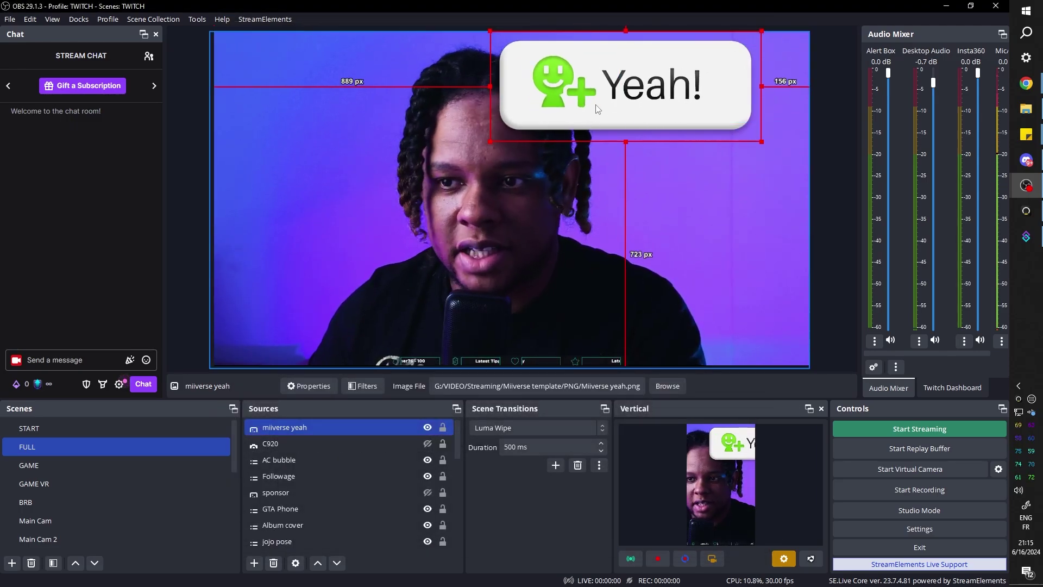
{"action": "left_click_drag", "start_coordinate": [575, 92], "coordinate": [625, 92]}
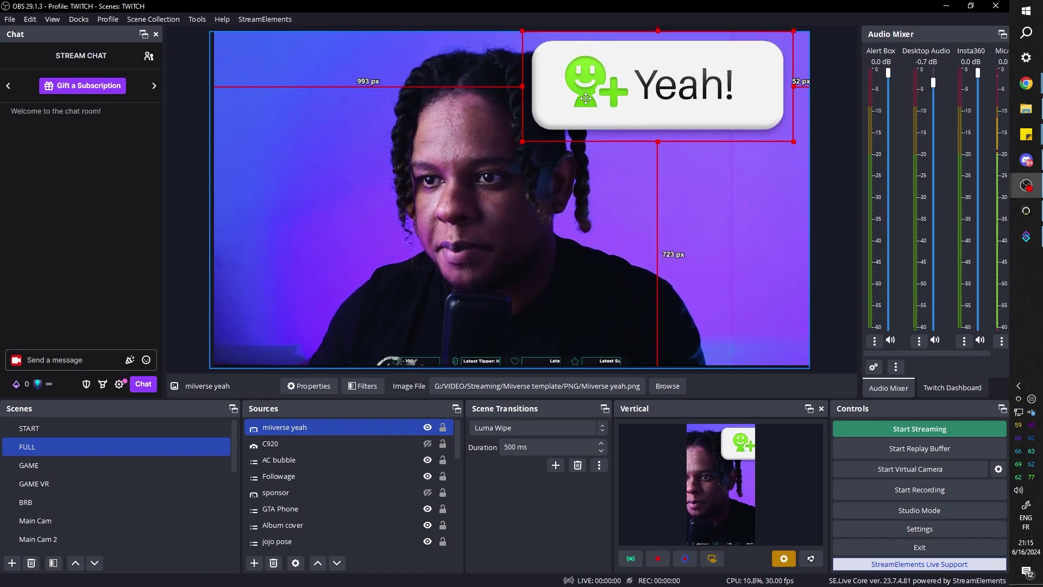
{"action": "left_click_drag", "start_coordinate": [554, 140], "coordinate": [599, 126]}
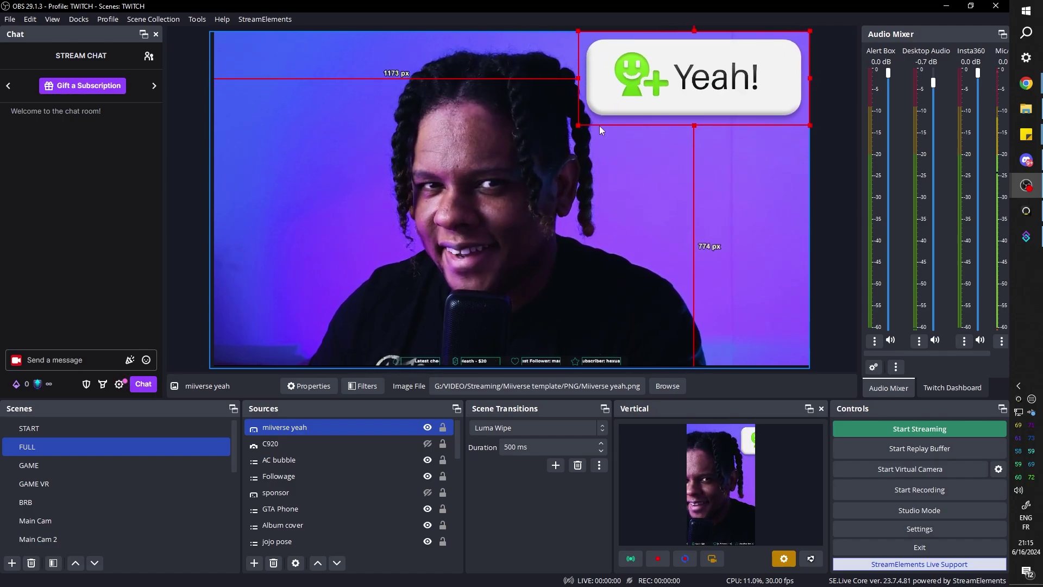
{"action": "left_click_drag", "start_coordinate": [600, 126], "coordinate": [693, 85]}
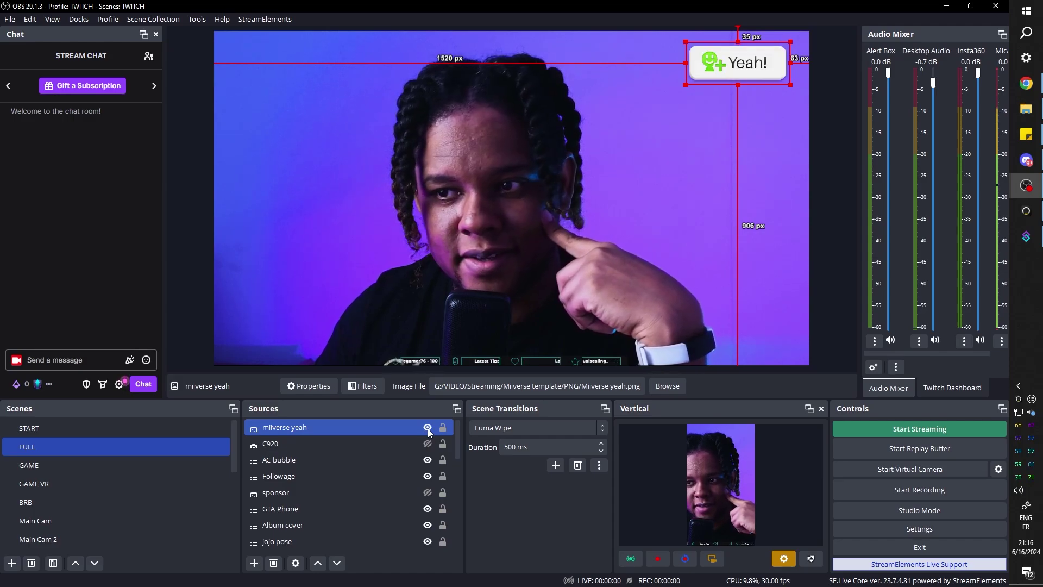
Step: Create a new Streamer.bot action named 'Miiverse yeah'
{"action": "key", "text": "alt+Tab"}
{"action": "left_click", "coordinate": [133, 129]}
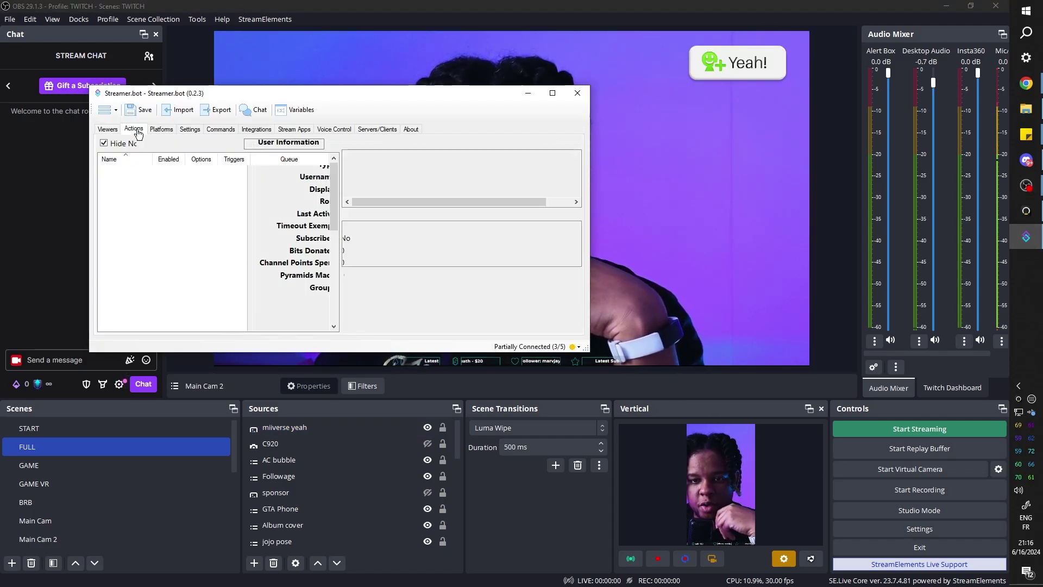
{"action": "scroll", "coordinate": [263, 219], "scroll_direction": "down", "scroll_amount": 5}
{"action": "right_click", "coordinate": [301, 206]}
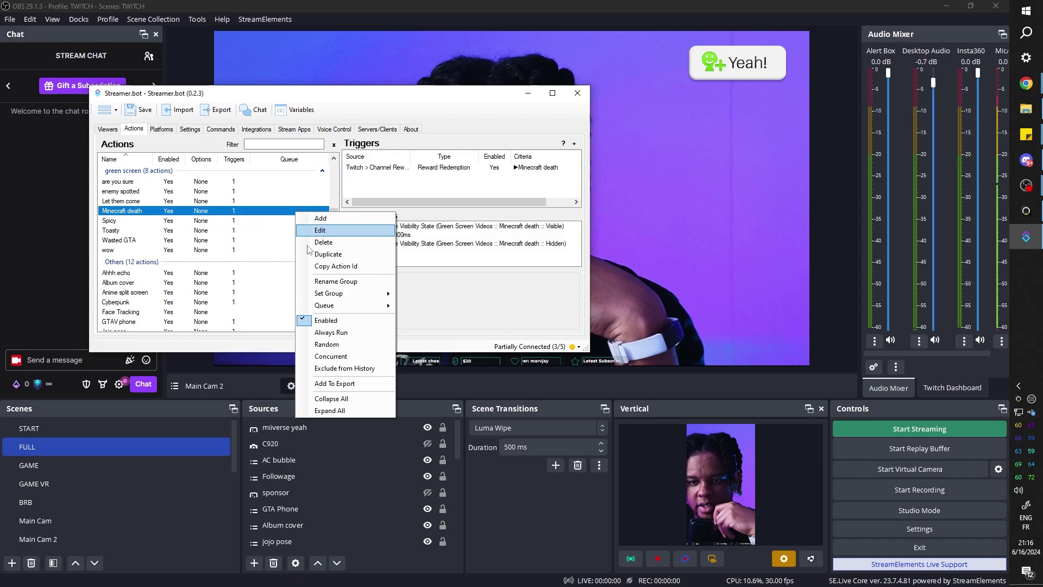
{"action": "left_click", "coordinate": [315, 215]}
{"action": "type", "text": "Miiverse yea"}
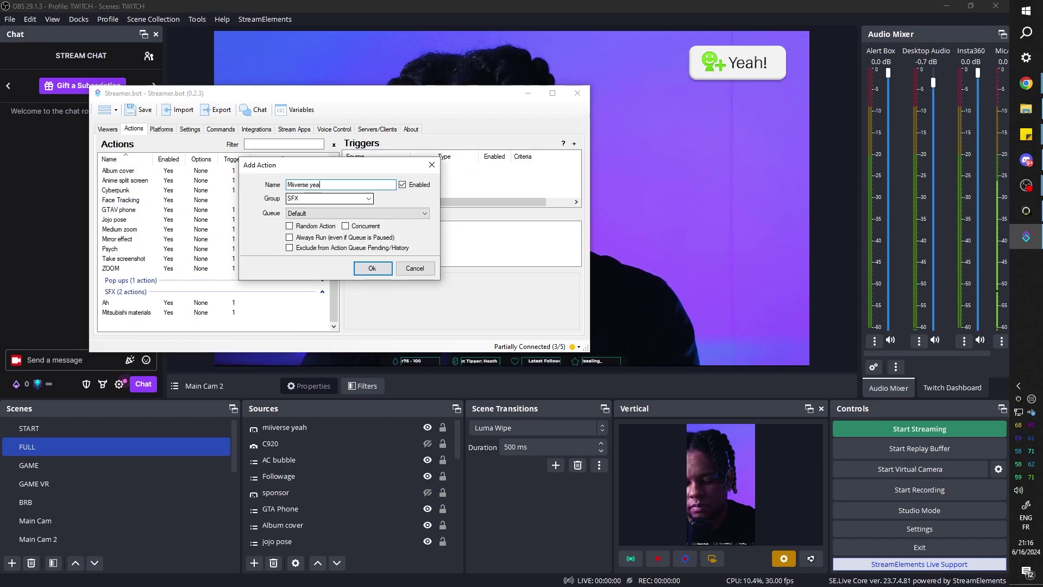
{"action": "type", "text": "h"}
{"action": "left_click", "coordinate": [373, 268]}
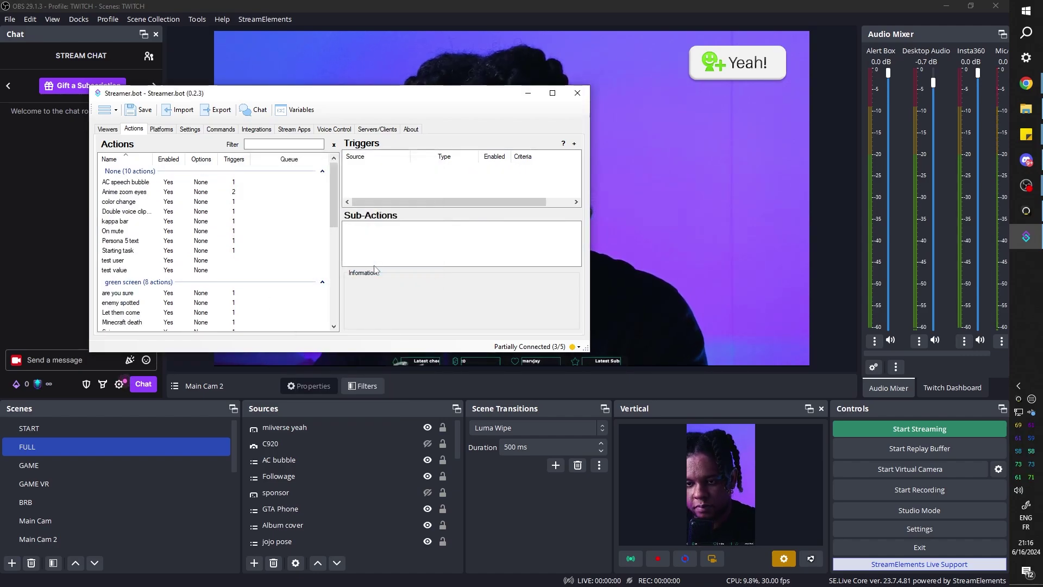
Step: Add a Set Source Visibility sub-action that shows Main Cam in the FULL scene
{"action": "right_click", "coordinate": [409, 236]}
{"action": "mouse_move", "coordinate": [457, 281]}
{"action": "mouse_move", "coordinate": [577, 415]}
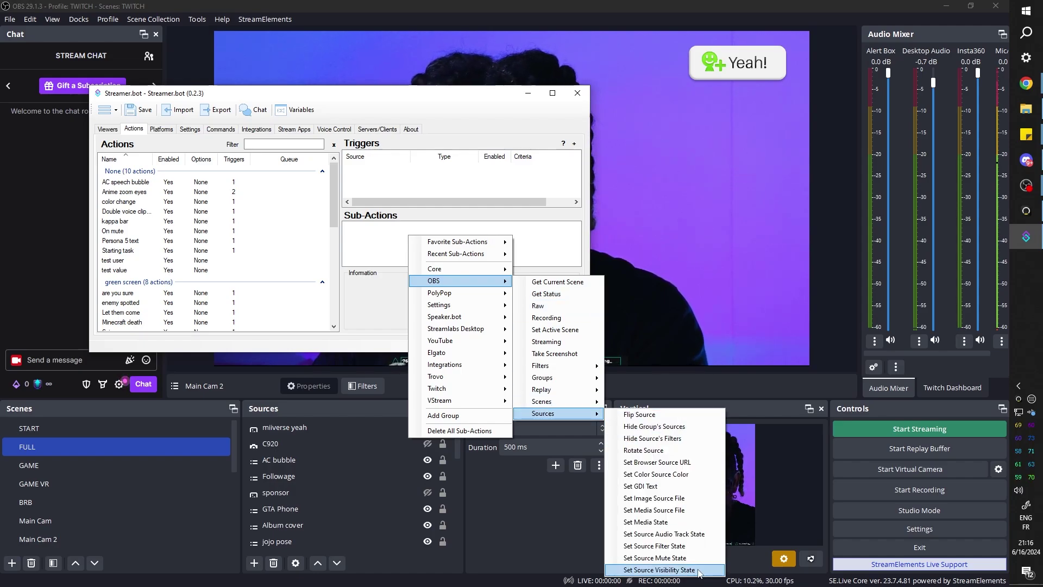
{"action": "left_click", "coordinate": [659, 570]}
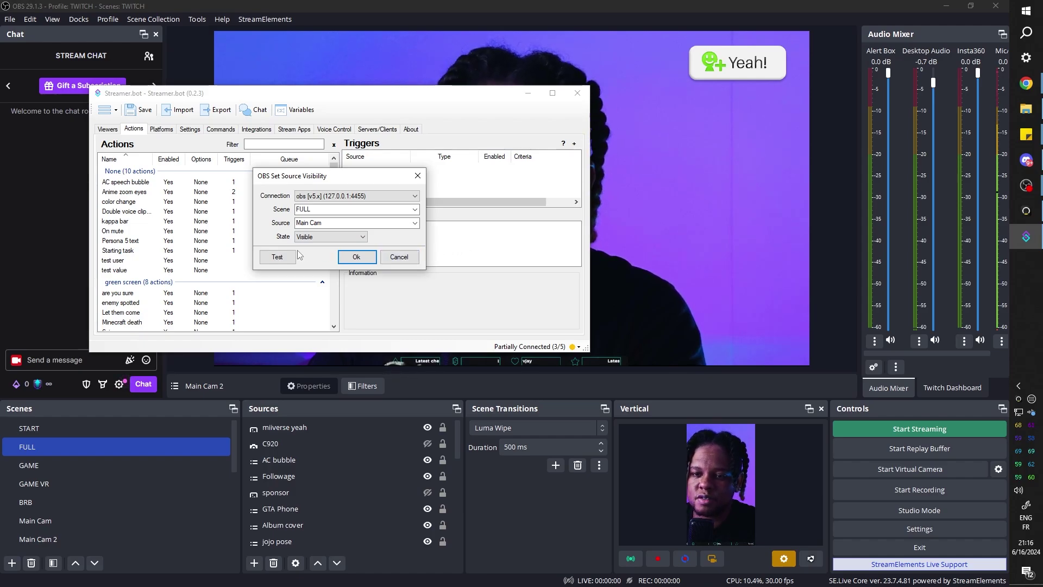
{"action": "left_click", "coordinate": [368, 263]}
Step: Add a 1500 ms delay sub-action
{"action": "right_click", "coordinate": [388, 242]}
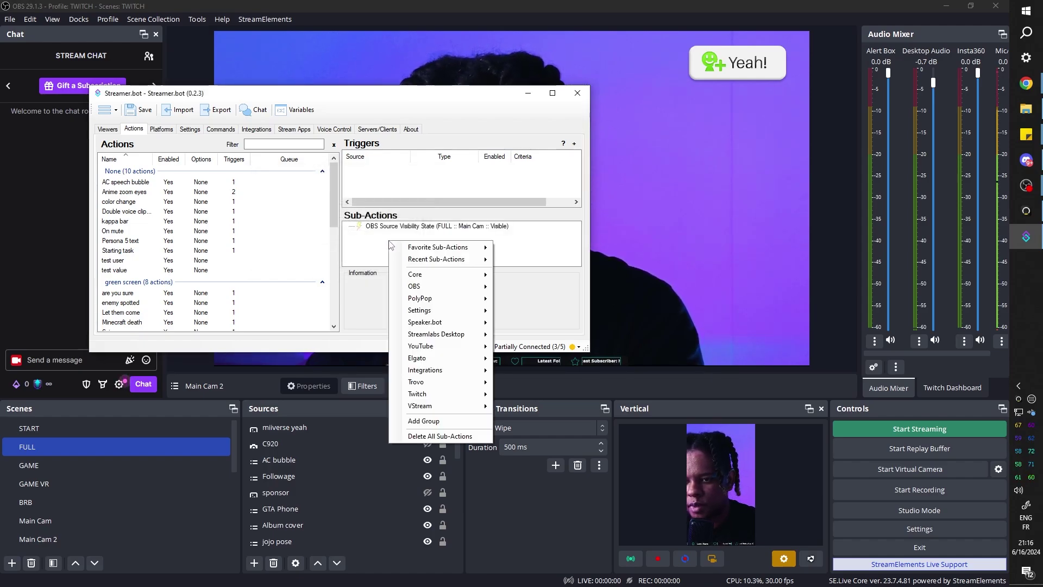
{"action": "mouse_move", "coordinate": [424, 276]}
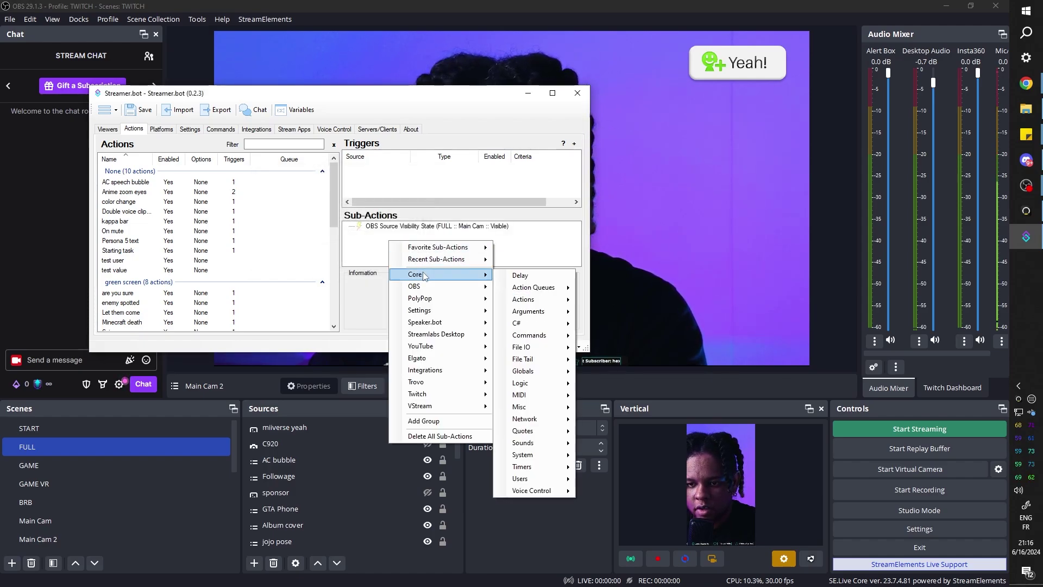
{"action": "left_click", "coordinate": [533, 279]}
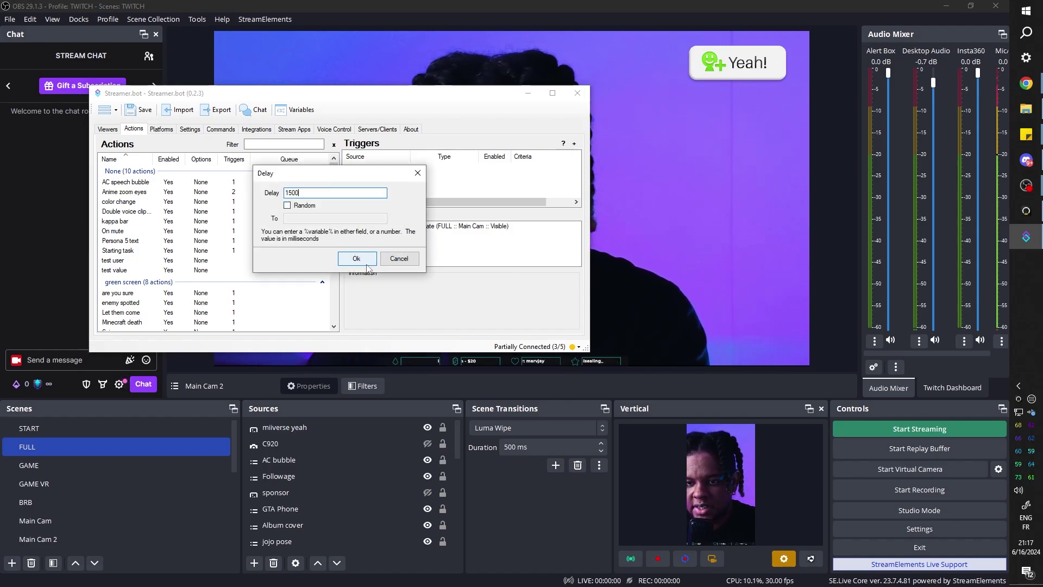
{"action": "left_click", "coordinate": [359, 263]}
Step: Duplicate the visibility sub-action and set the copy to hide Main Cam
{"action": "right_click", "coordinate": [406, 226]}
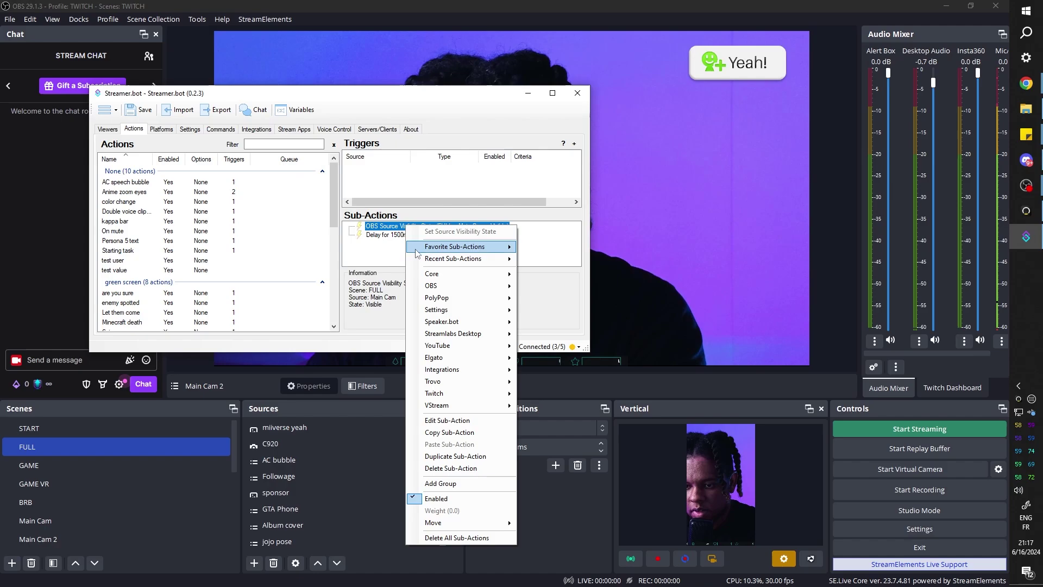
{"action": "left_click", "coordinate": [454, 457]}
{"action": "double_click", "coordinate": [380, 243]}
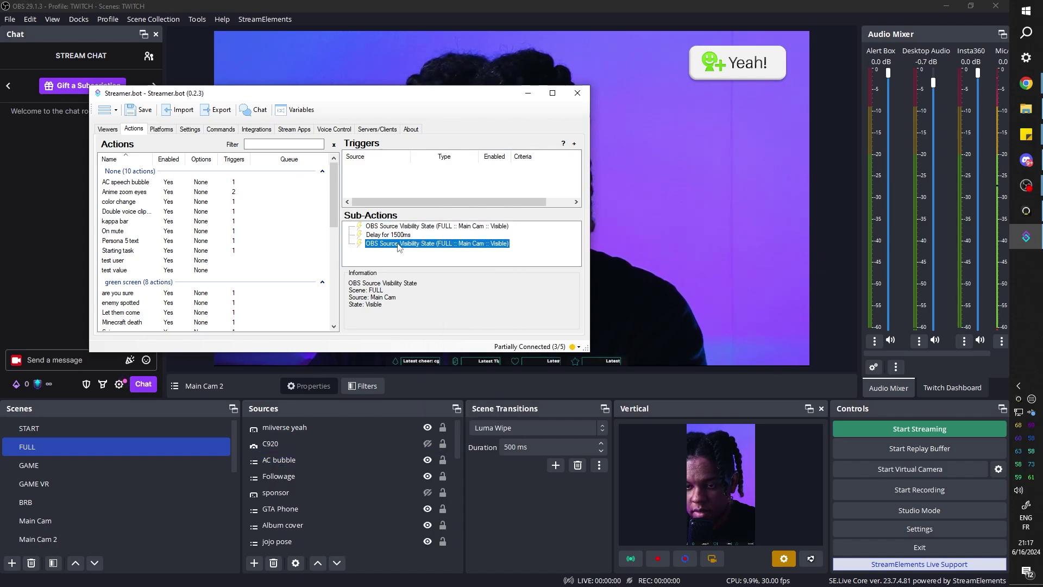
{"action": "left_click", "coordinate": [350, 239]}
{"action": "left_click", "coordinate": [326, 255]}
{"action": "left_click", "coordinate": [357, 257]}
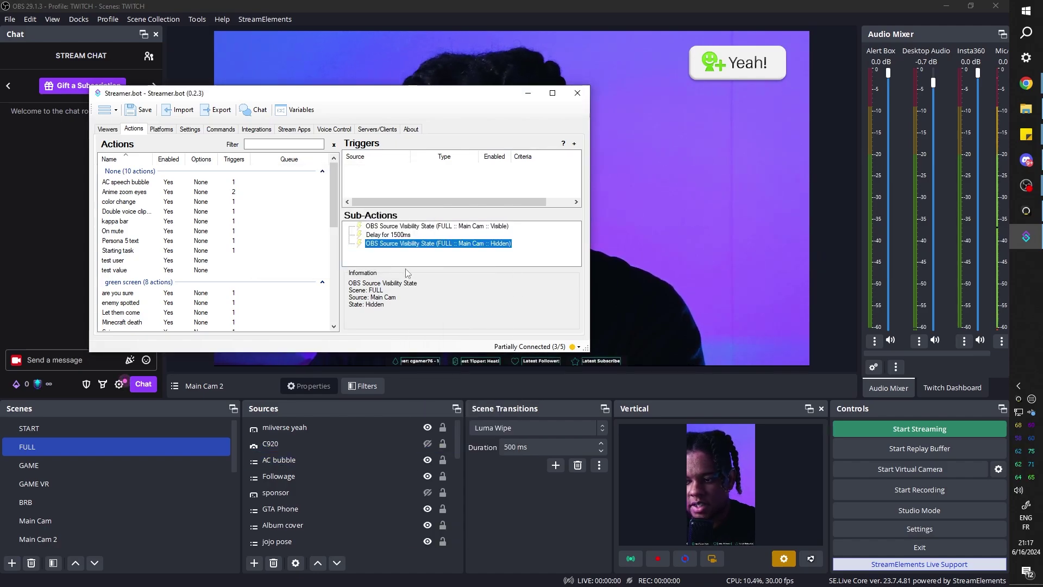
{"action": "left_click", "coordinate": [389, 180]}
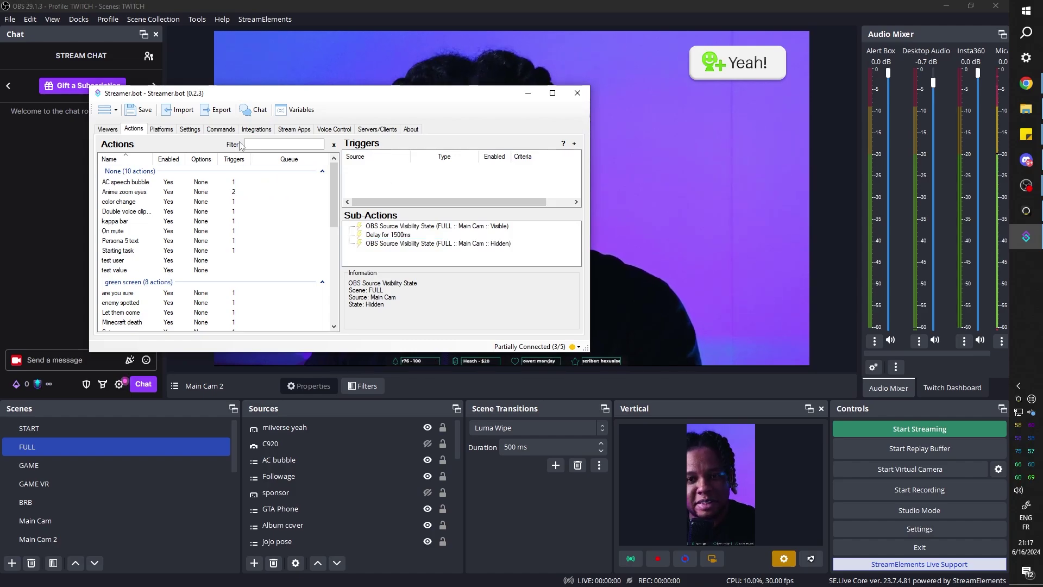
Step: Create a new chat command named 'yeah'
{"action": "left_click", "coordinate": [219, 129]}
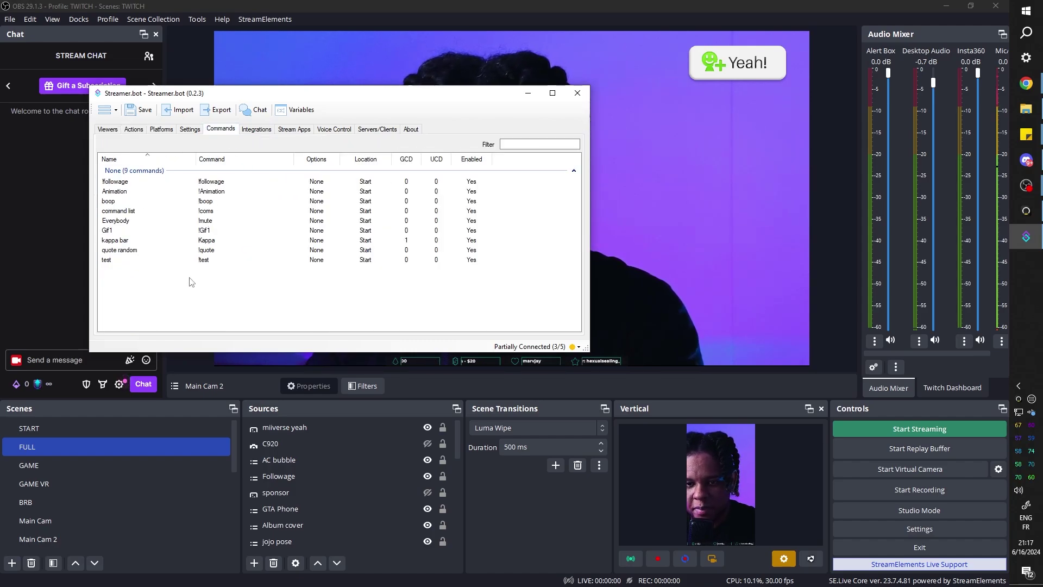
{"action": "right_click", "coordinate": [221, 280]}
{"action": "left_click", "coordinate": [244, 285]}
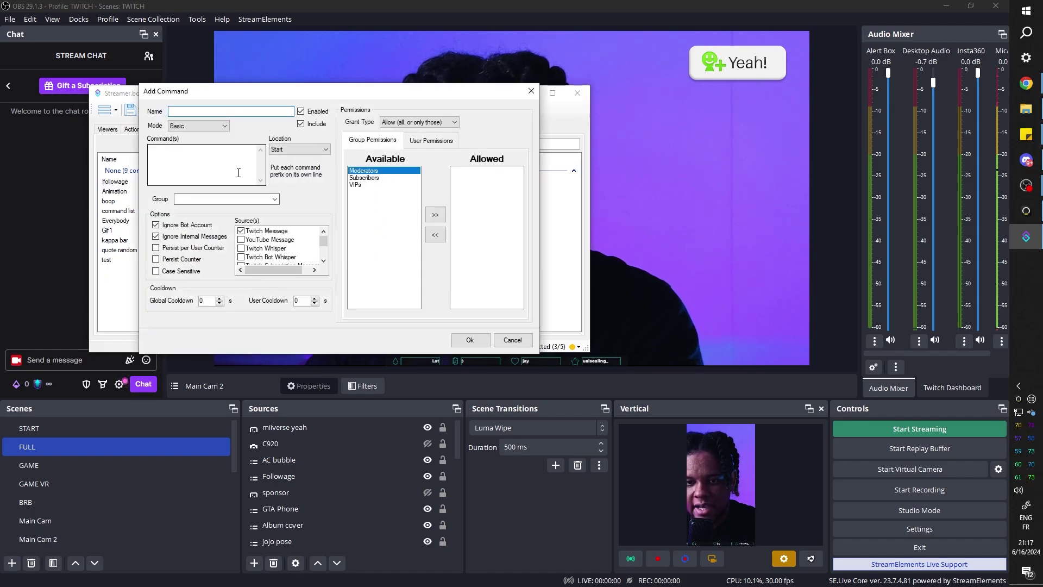
{"action": "type", "text": "Miiverse yeah"}
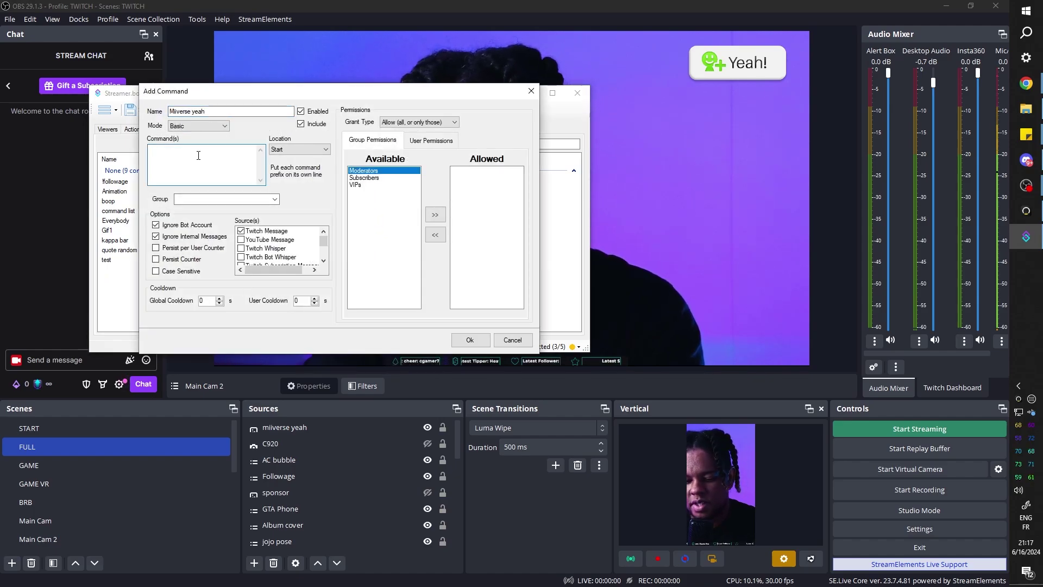
{"action": "left_click", "coordinate": [470, 339]}
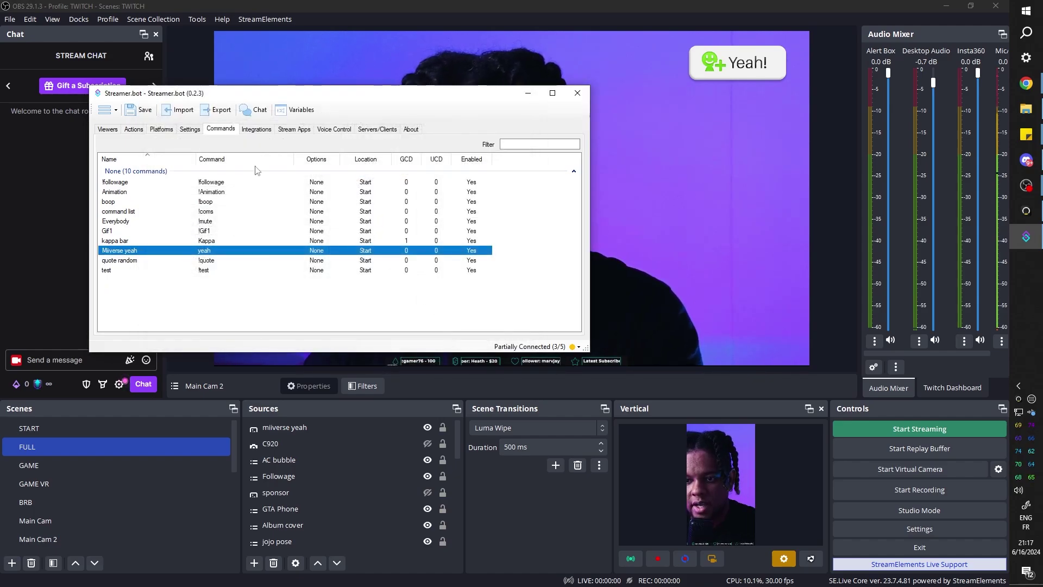
Step: Add a Command Triggered trigger for Miiverse yeah (yeah), then hide the miiverse yeah source in OBS
{"action": "left_click", "coordinate": [134, 128]}
{"action": "right_click", "coordinate": [414, 179]}
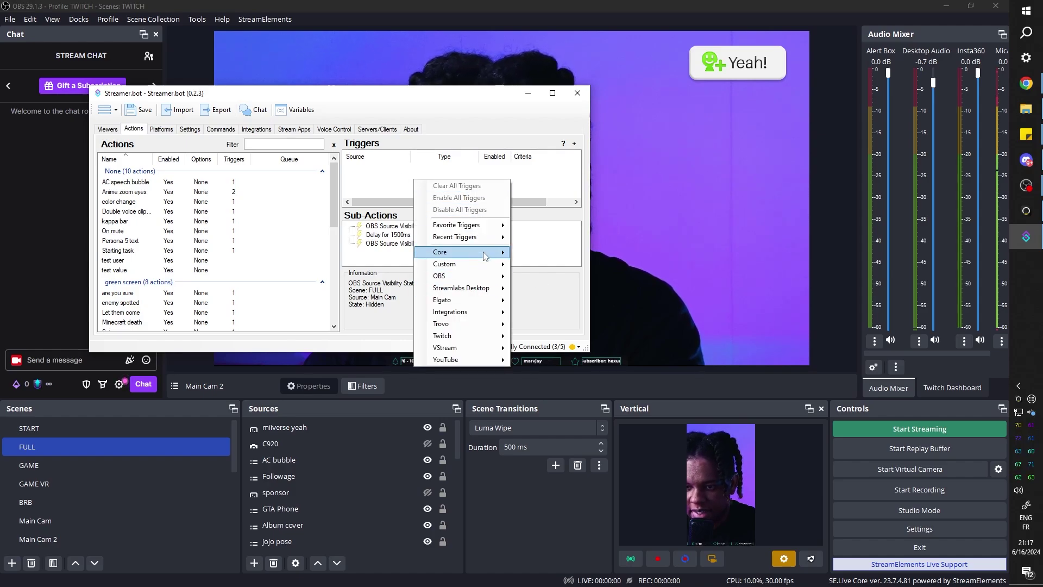
{"action": "mouse_move", "coordinate": [485, 256]}
{"action": "mouse_move", "coordinate": [576, 289]}
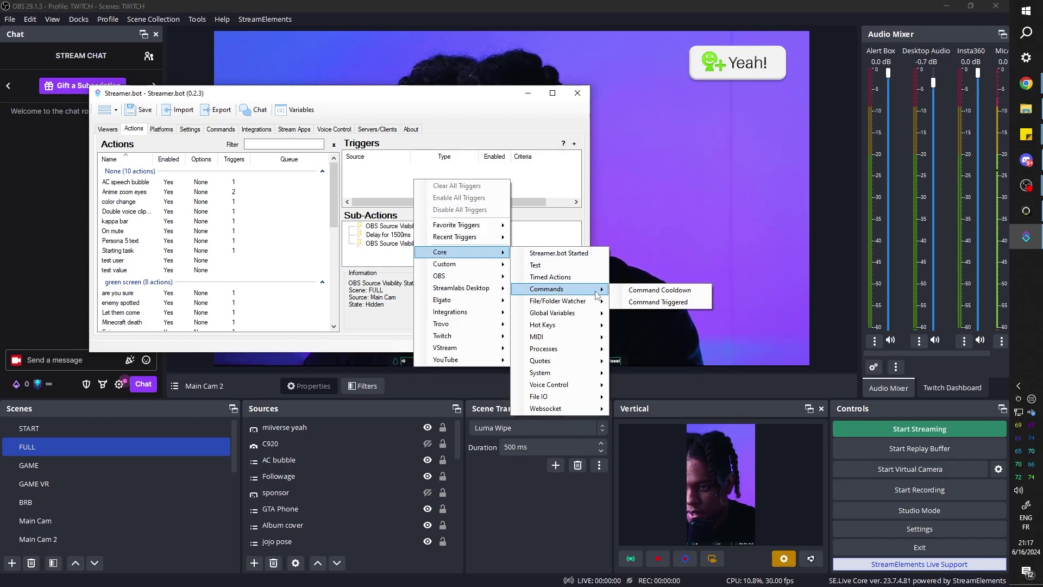
{"action": "left_click", "coordinate": [640, 303]}
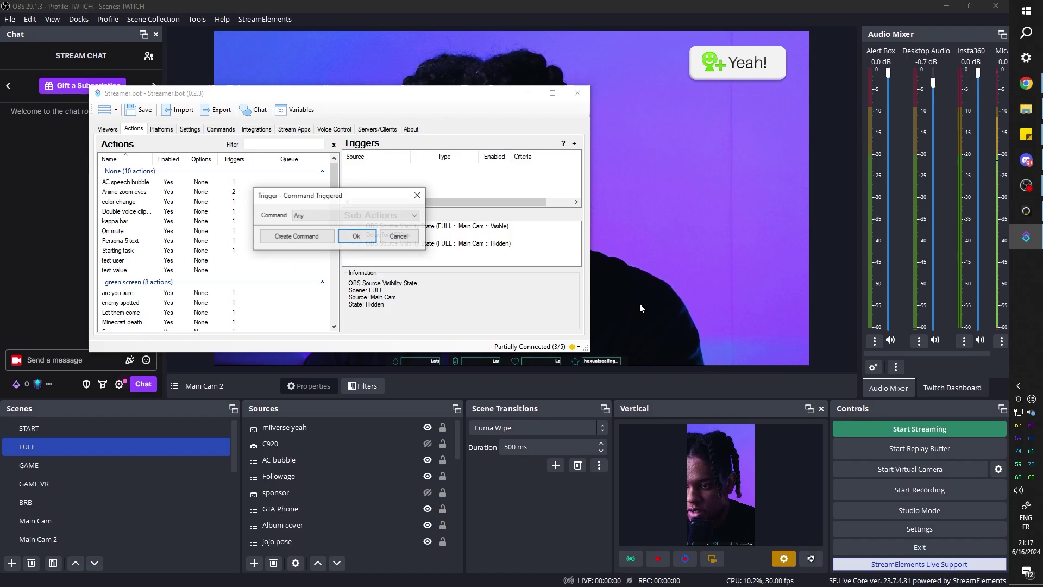
{"action": "left_click", "coordinate": [356, 215]}
{"action": "left_click", "coordinate": [336, 284]}
{"action": "left_click", "coordinate": [356, 236]}
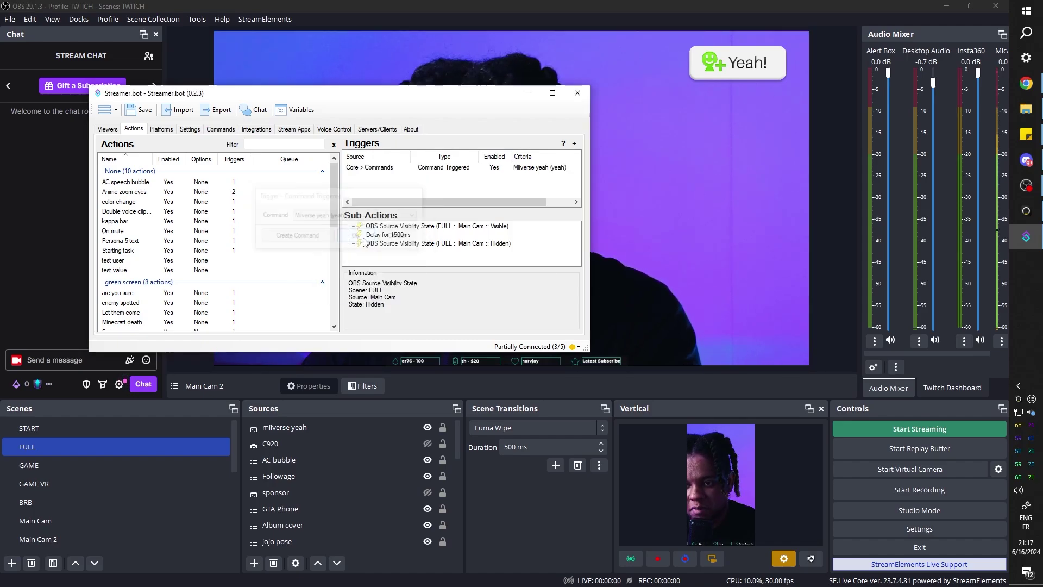
{"action": "left_click", "coordinate": [354, 459]}
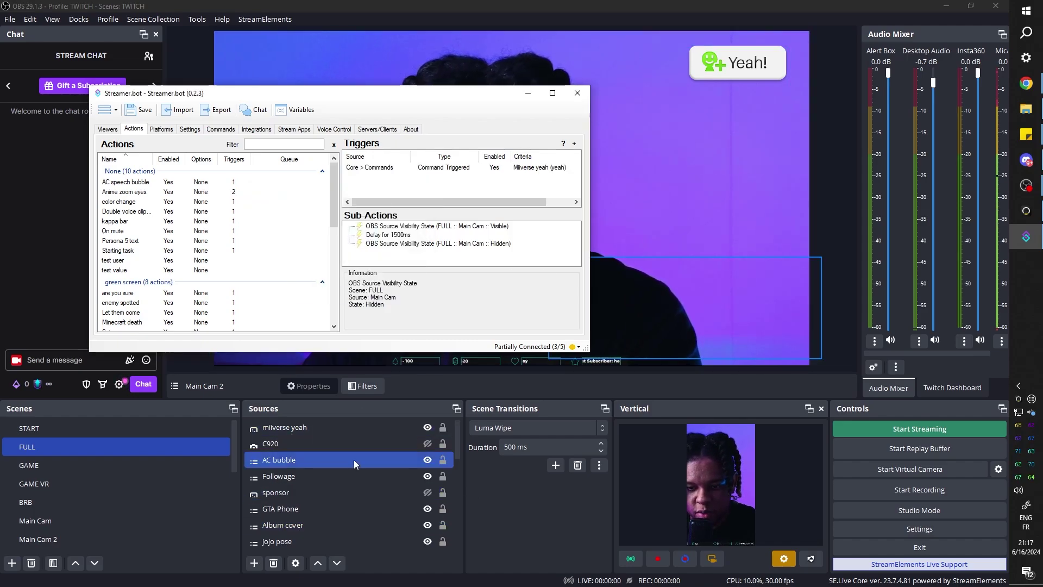
{"action": "left_click", "coordinate": [428, 428]}
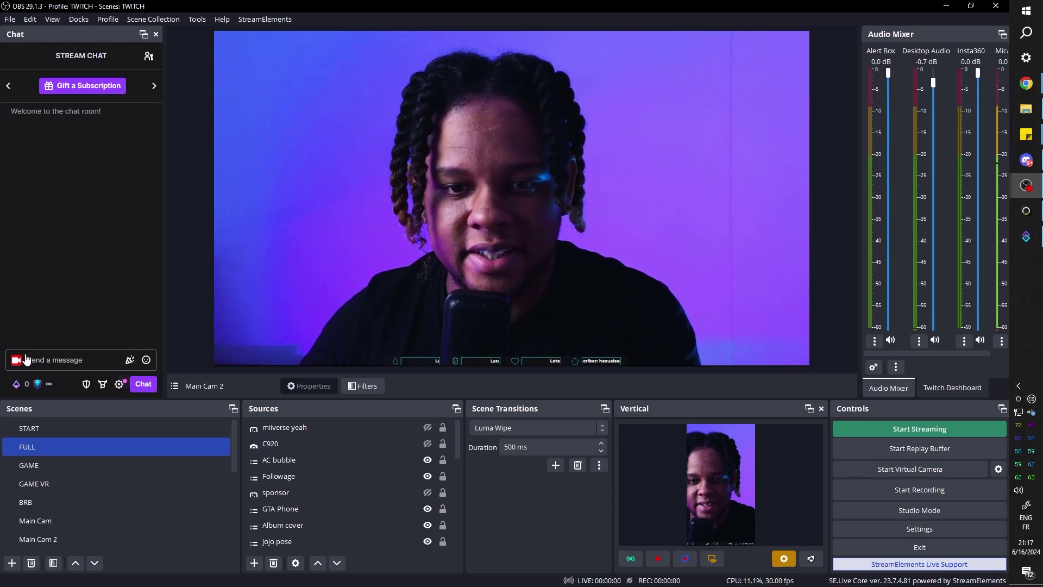
Step: Send 'yeah' in the stream chat to test the command
{"action": "left_click", "coordinate": [54, 359]}
{"action": "type", "text": "yeah"}
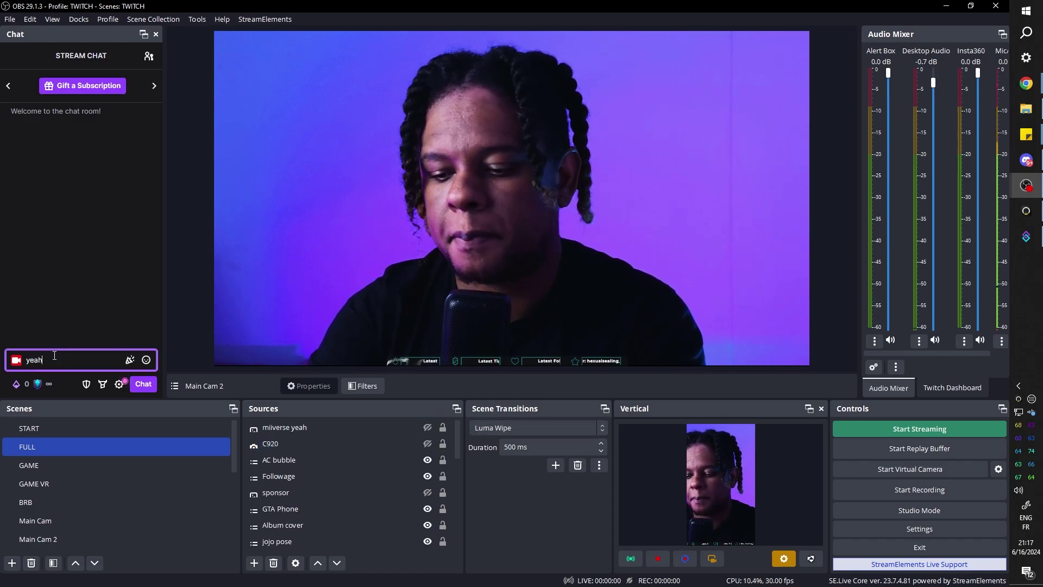
{"action": "key", "text": "Return"}
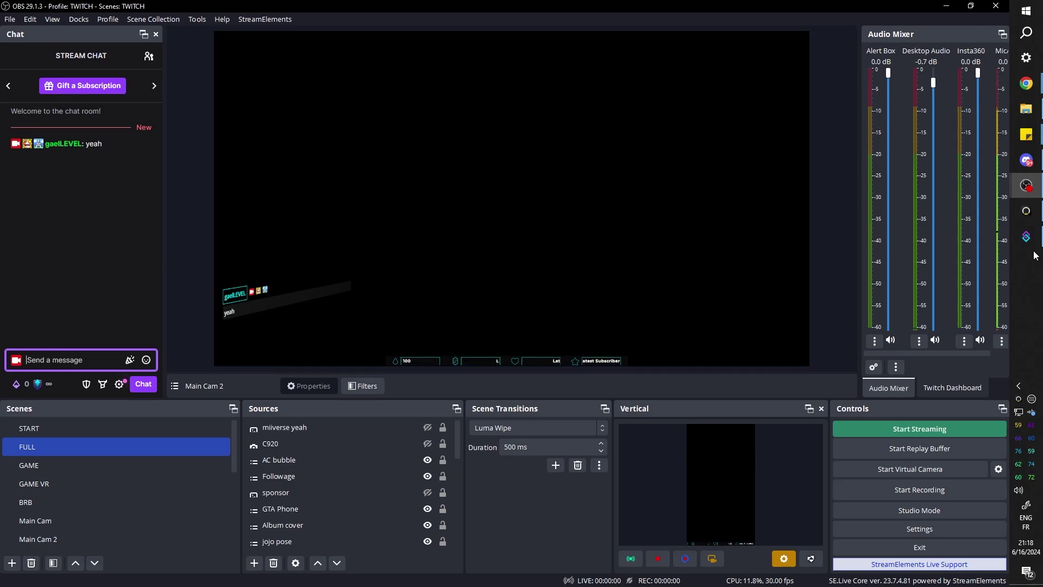
Step: Switch both visibility sub-actions' source from Main Cam to miiverse yeah
{"action": "left_click", "coordinate": [1026, 237]}
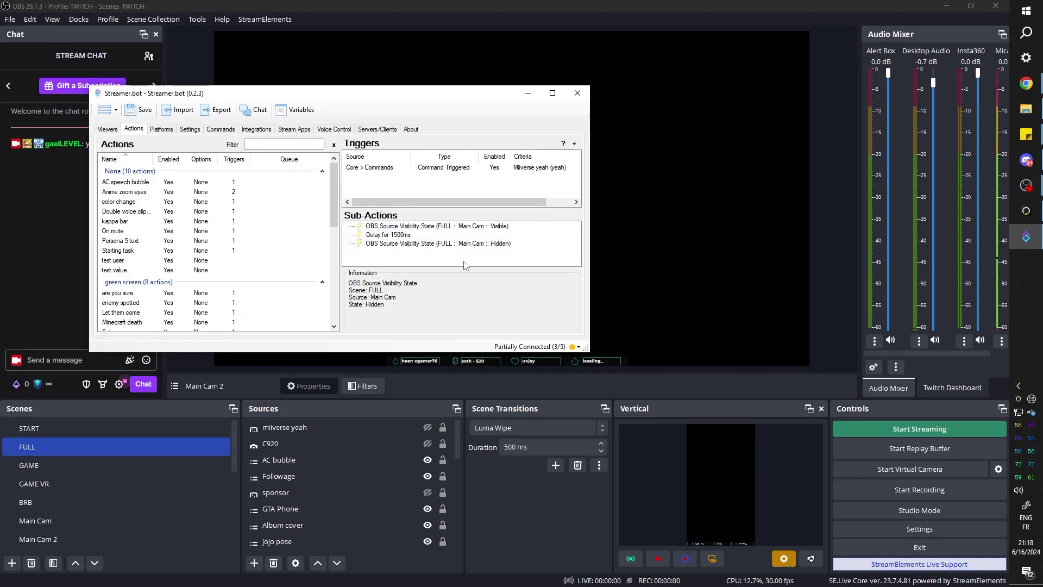
{"action": "double_click", "coordinate": [440, 227]}
{"action": "left_click", "coordinate": [415, 225]}
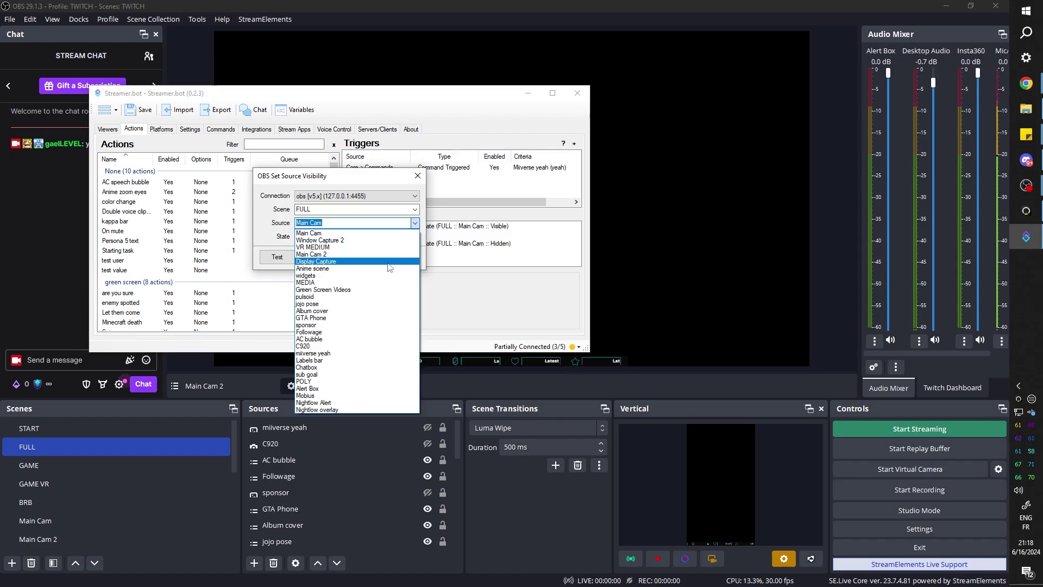
{"action": "left_click", "coordinate": [346, 354]}
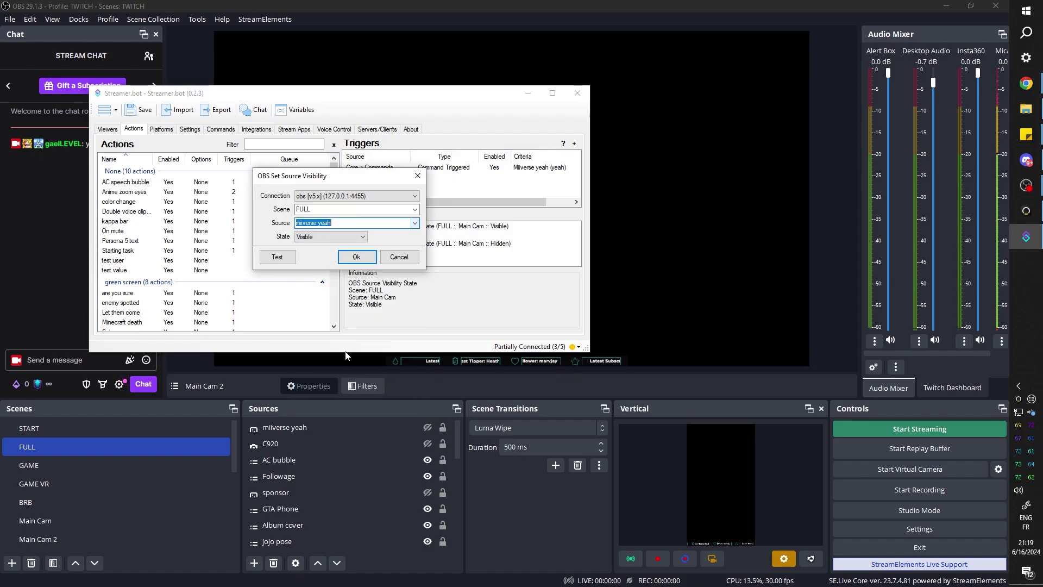
{"action": "left_click", "coordinate": [357, 257]}
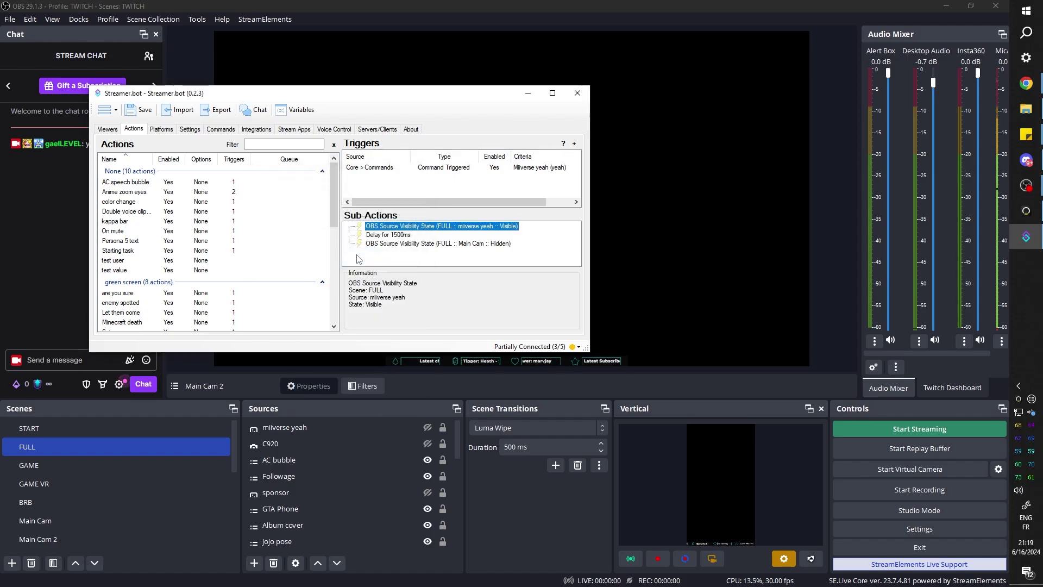
{"action": "double_click", "coordinate": [409, 245]}
{"action": "left_click", "coordinate": [415, 224]}
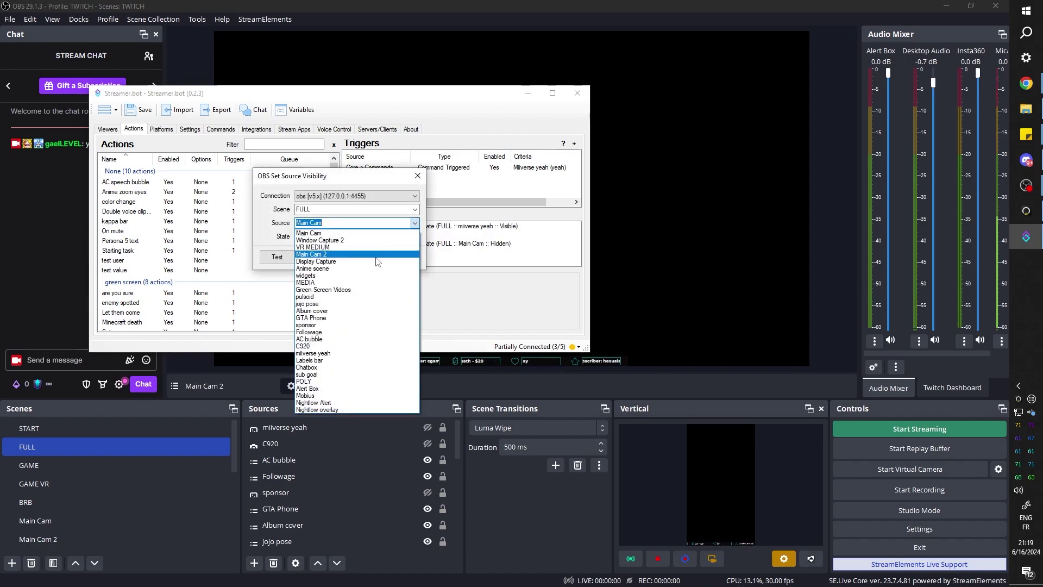
{"action": "left_click", "coordinate": [372, 304]}
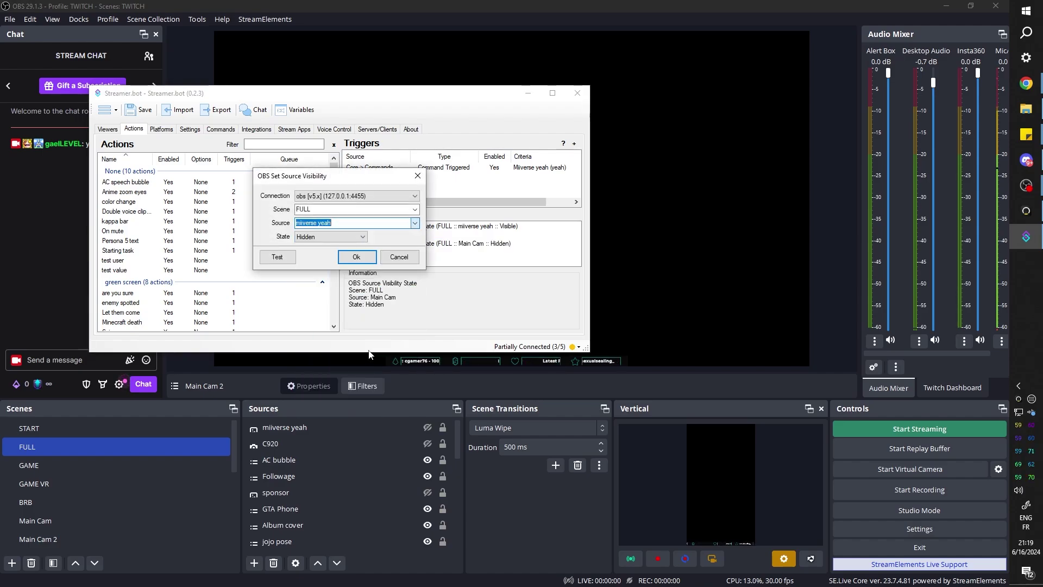
{"action": "left_click", "coordinate": [357, 257]}
Step: Send 'yeah' in the stream chat again to retest the command
{"action": "left_click", "coordinate": [76, 360]}
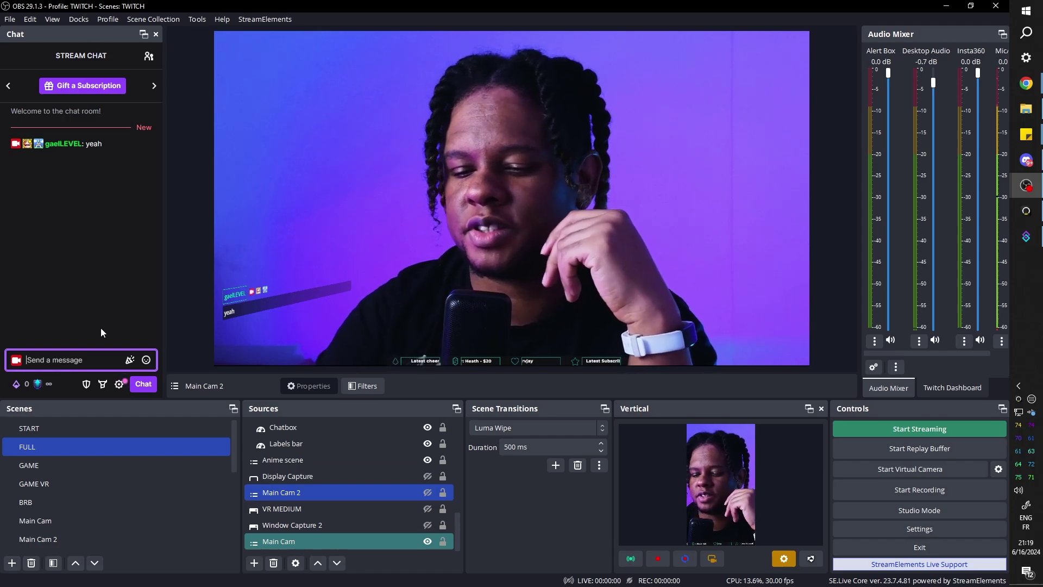
{"action": "type", "text": "yeah"}
{"action": "key", "text": "Return"}
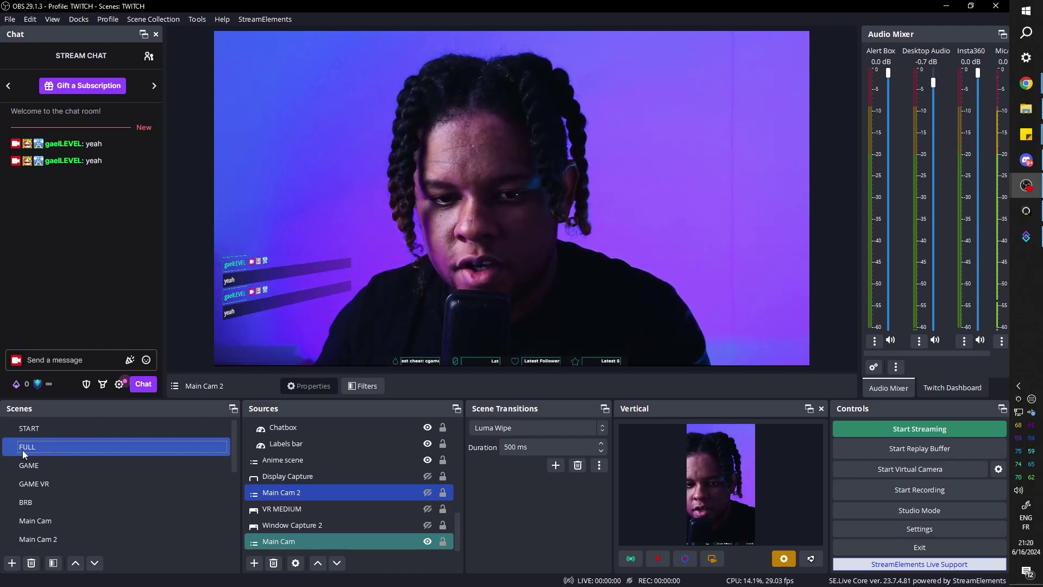
Step: Add a Move Source filter with its default name to the FULL scene
{"action": "right_click", "coordinate": [38, 447]}
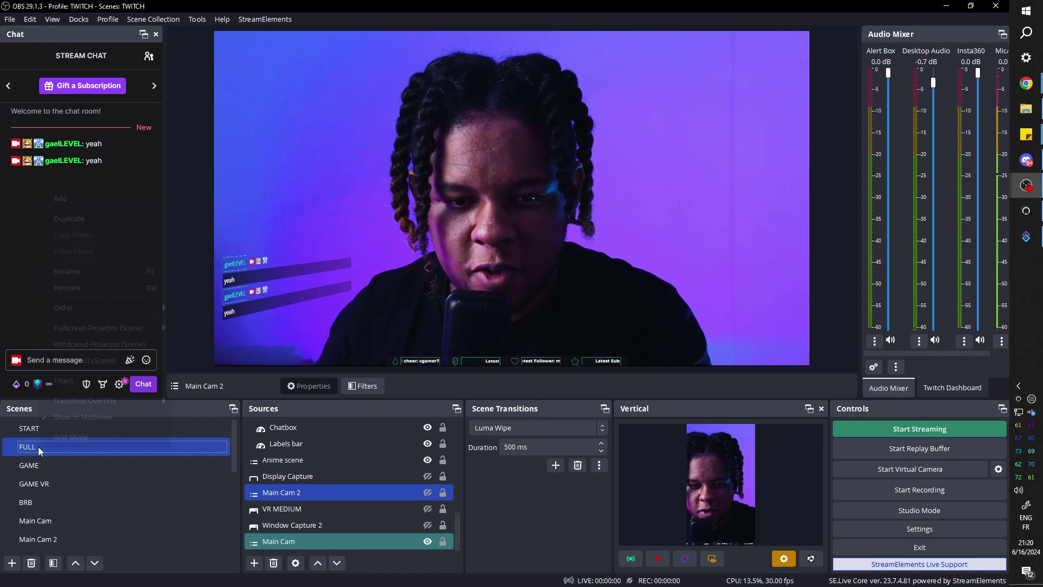
{"action": "left_click", "coordinate": [66, 380]}
{"action": "left_click", "coordinate": [281, 478]}
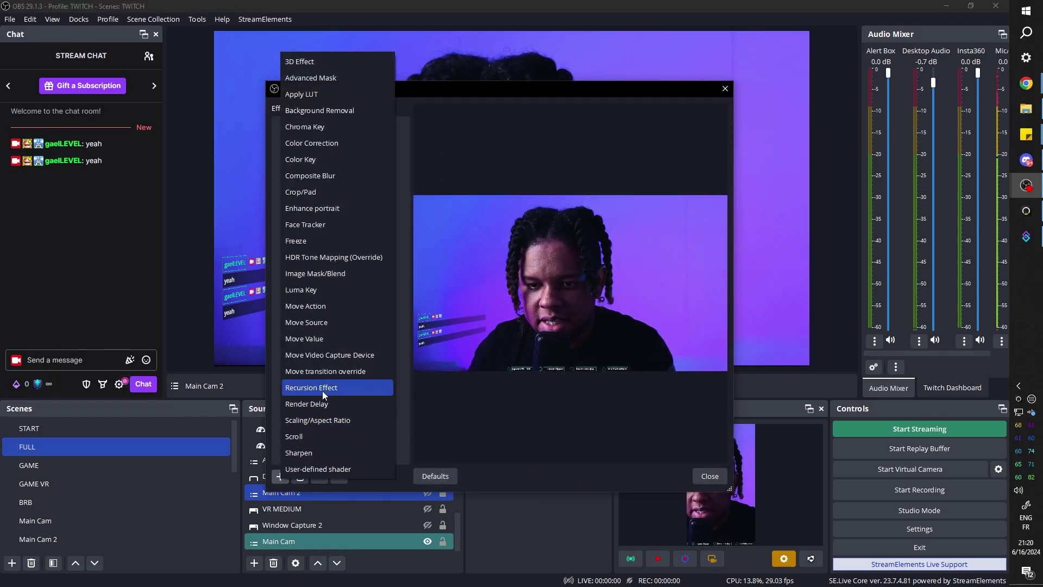
{"action": "left_click", "coordinate": [326, 323]}
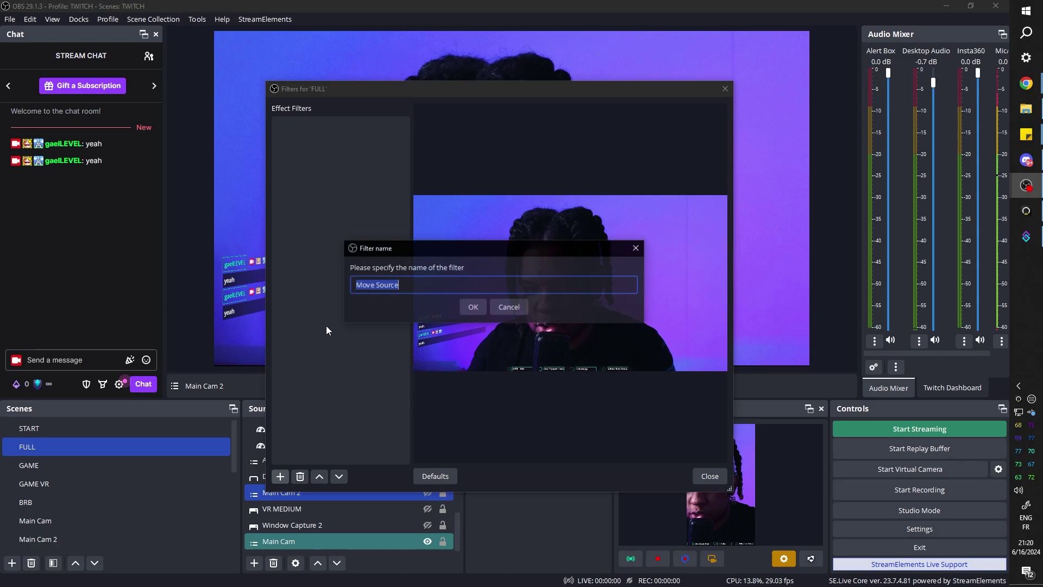
{"action": "left_click", "coordinate": [407, 305]}
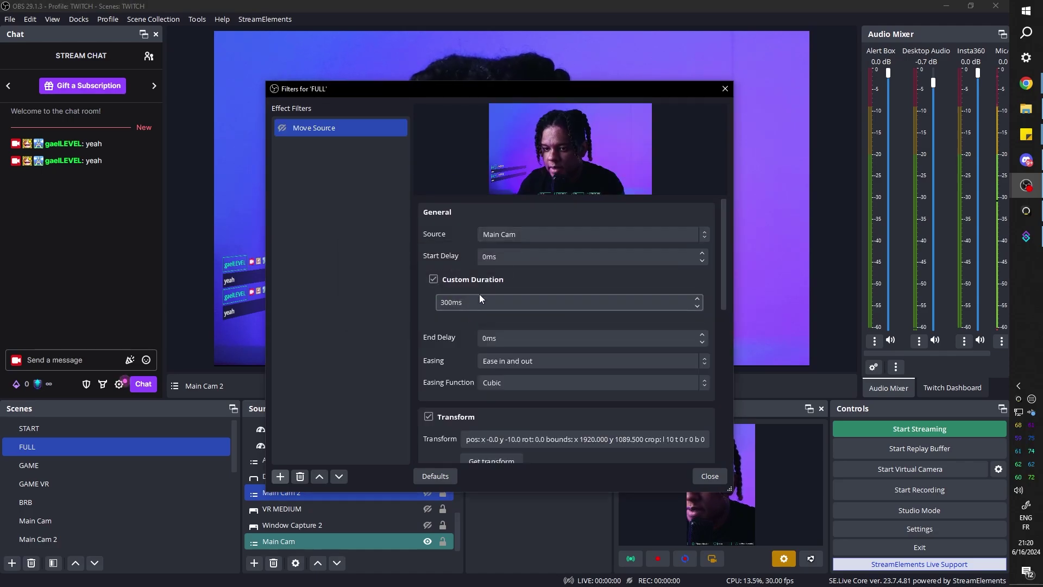
Step: Set the Move Source filter to animate the miiverse yeah source
{"action": "left_click", "coordinate": [701, 235]}
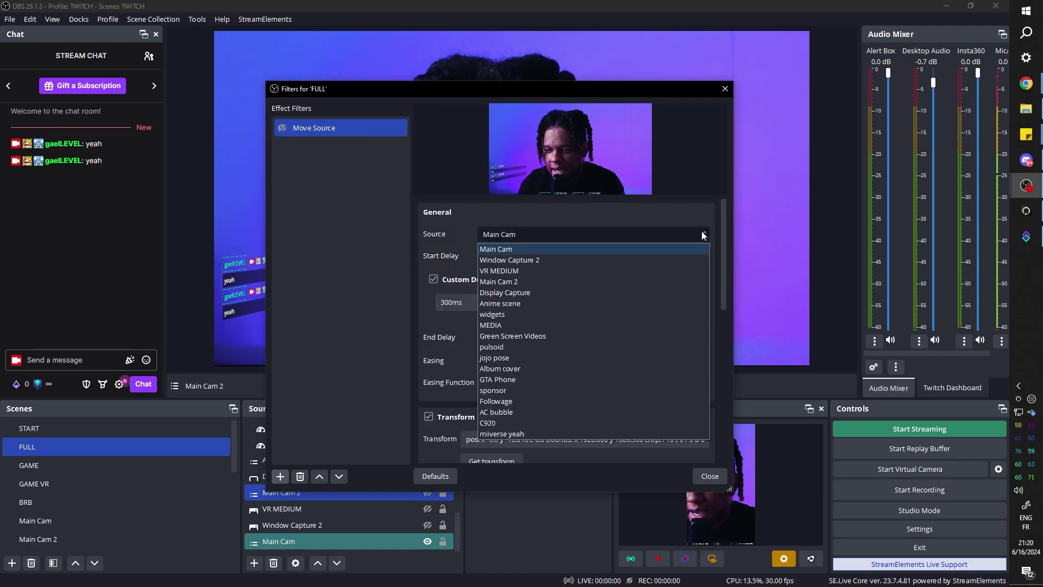
{"action": "left_click", "coordinate": [532, 433]}
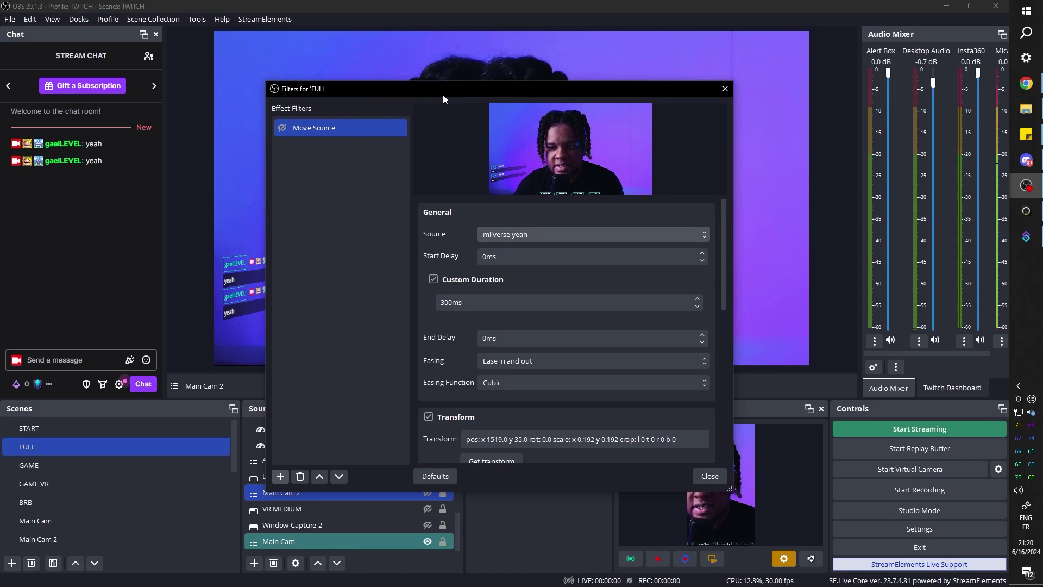
{"action": "scroll", "coordinate": [416, 283], "scroll_direction": "down", "scroll_amount": 2}
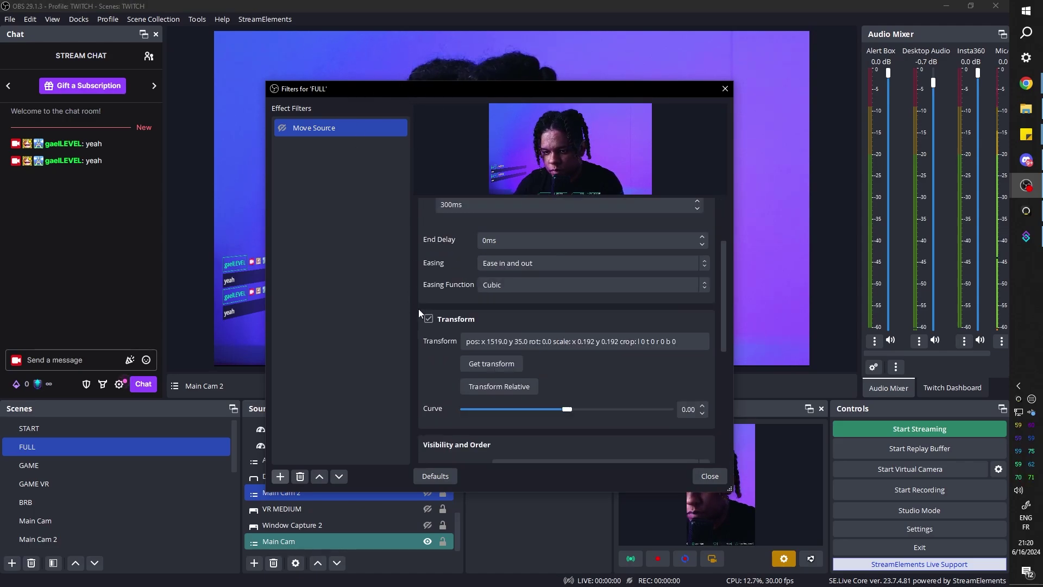
{"action": "scroll", "coordinate": [421, 271], "scroll_direction": "down", "scroll_amount": 1}
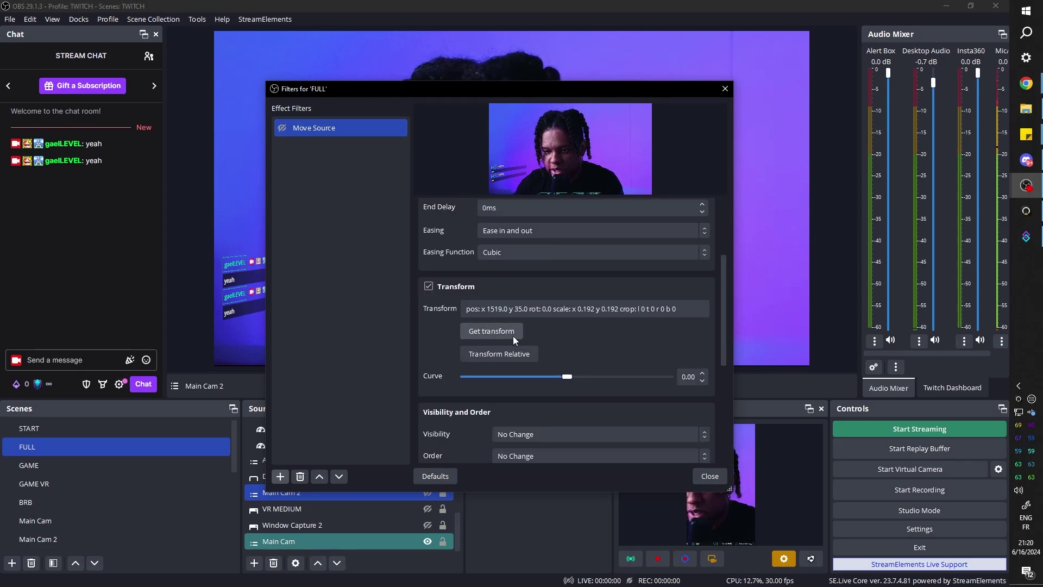
{"action": "right_click", "coordinate": [322, 128]}
Step: Duplicate the Move Source filter as 'Move Source 2'
{"action": "left_click", "coordinate": [352, 157]}
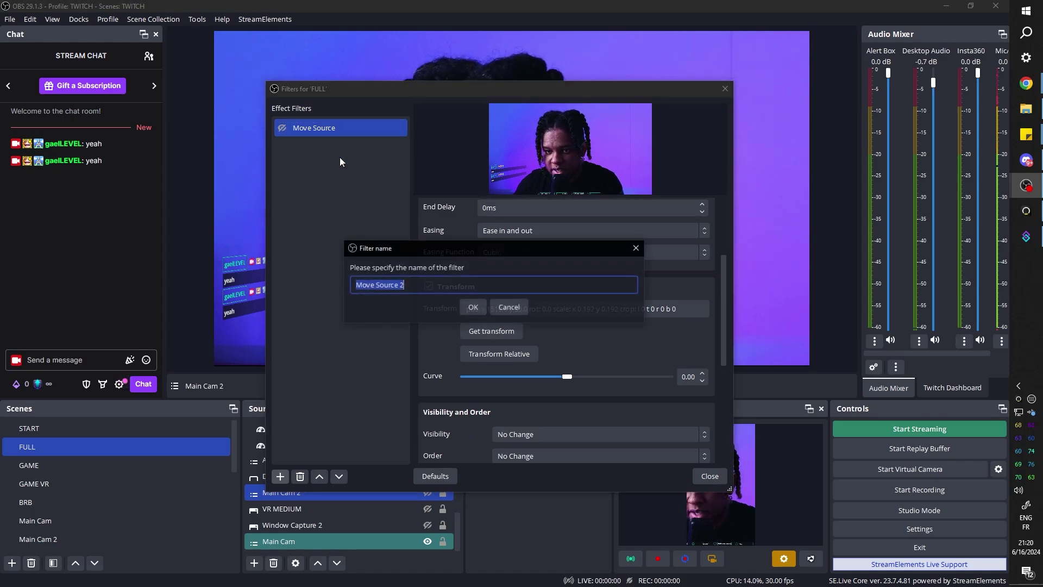
{"action": "left_click", "coordinate": [476, 307]}
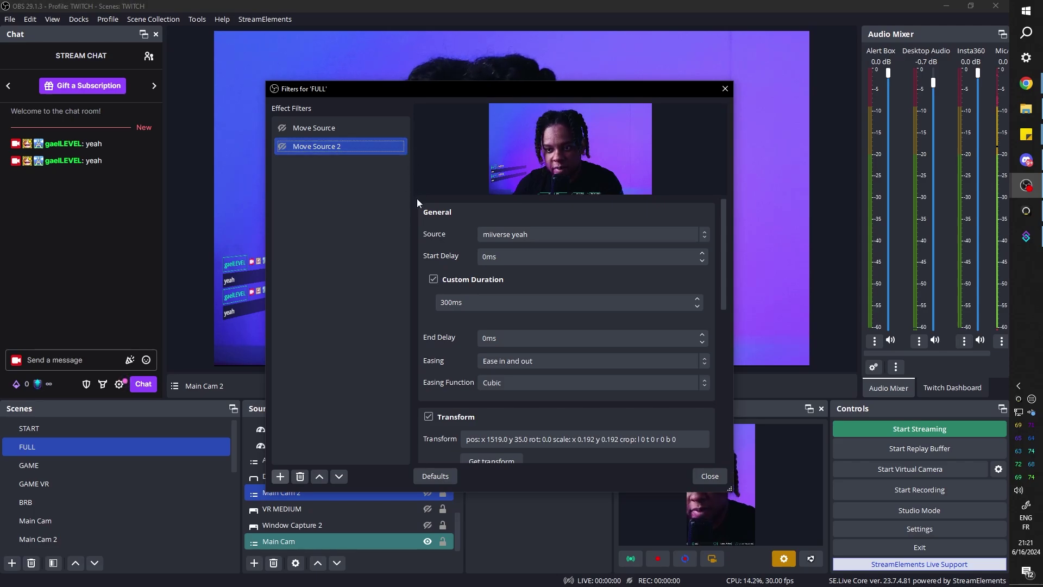
{"action": "left_click_drag", "start_coordinate": [395, 87], "coordinate": [711, 155]}
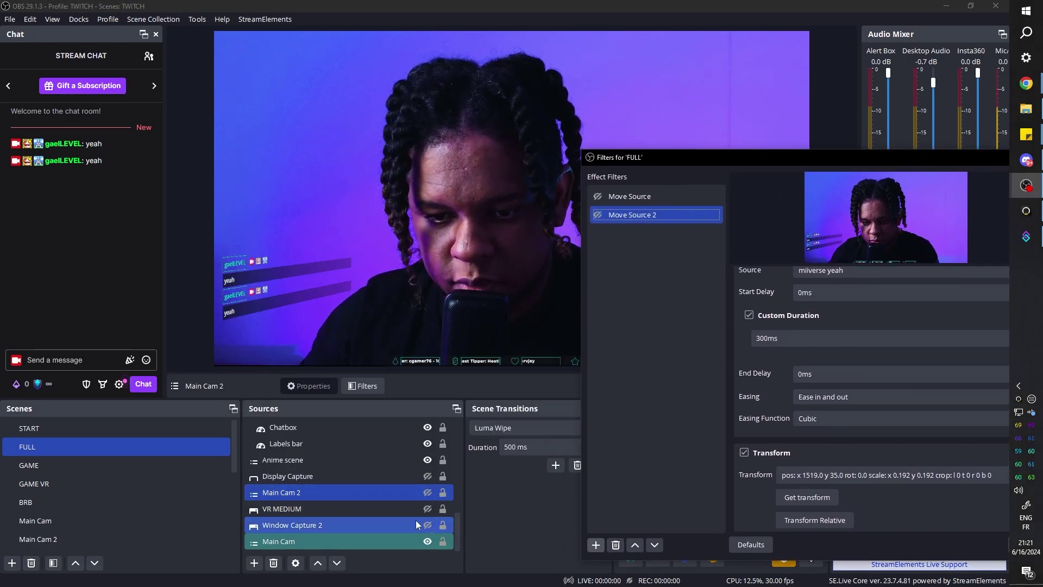
{"action": "scroll", "coordinate": [421, 506], "scroll_direction": "up", "scroll_amount": 4}
Step: Unhide the miiverse yeah image and enlarge it slightly near the top-right corner
{"action": "left_click", "coordinate": [739, 64]}
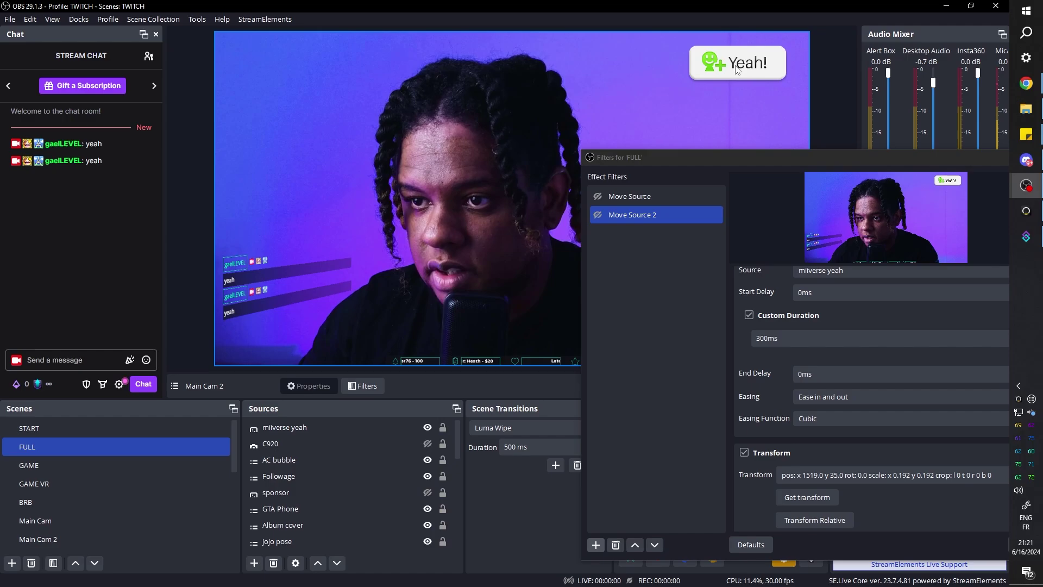
{"action": "left_click", "coordinate": [706, 71]}
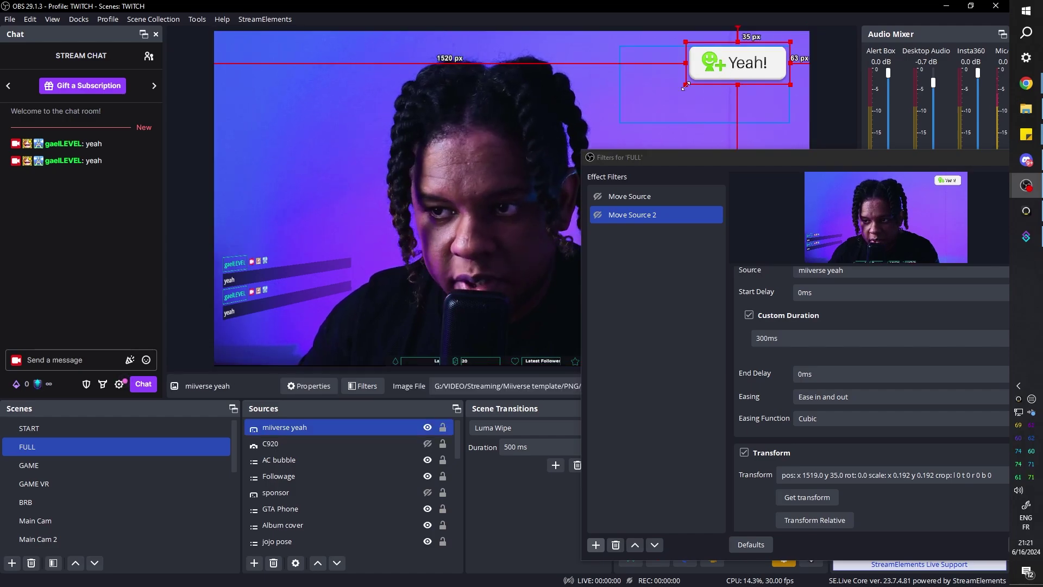
{"action": "left_click_drag", "start_coordinate": [686, 87], "coordinate": [719, 66]}
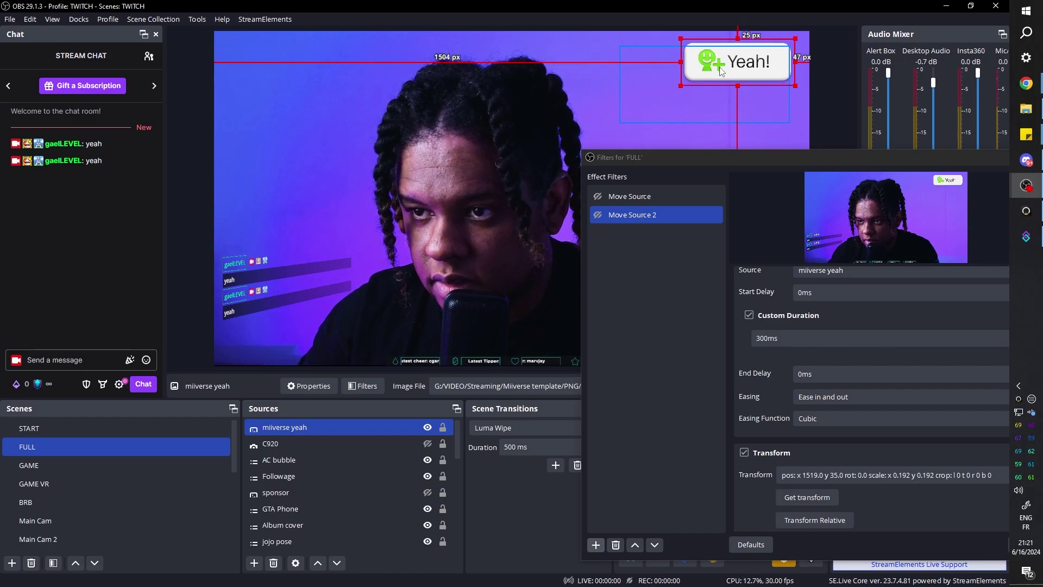
{"action": "left_click_drag", "start_coordinate": [762, 162], "coordinate": [327, 129]}
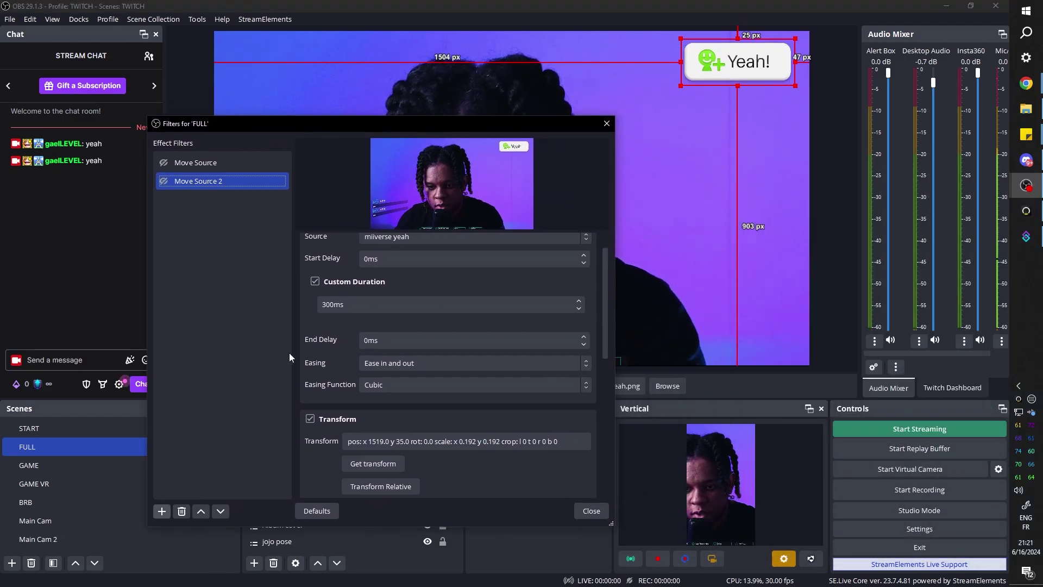
Step: Set Move Source 2's easing function to Elastic
{"action": "scroll", "coordinate": [300, 321], "scroll_direction": "up", "scroll_amount": 2}
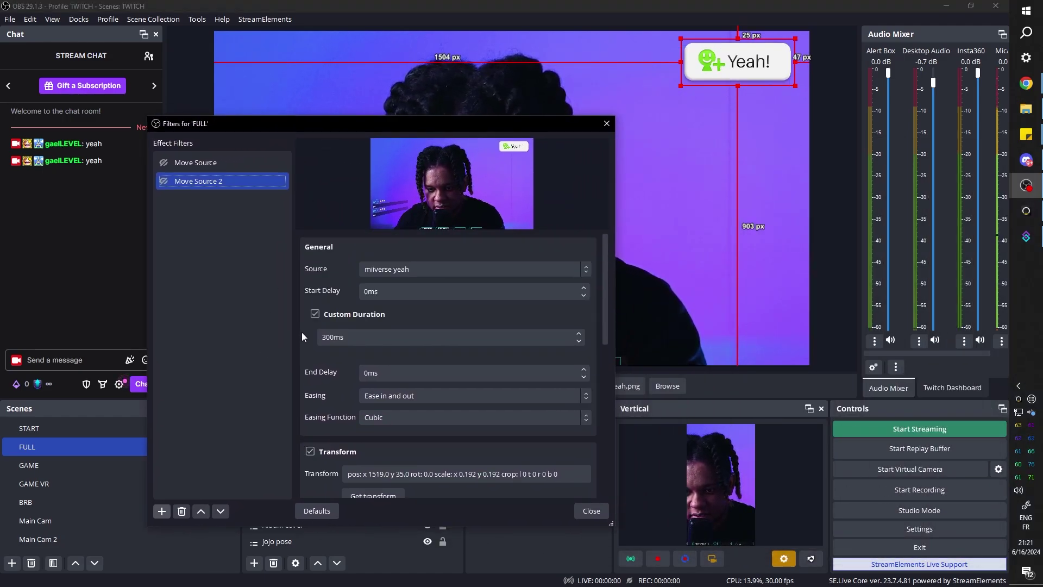
{"action": "left_click", "coordinate": [518, 421]}
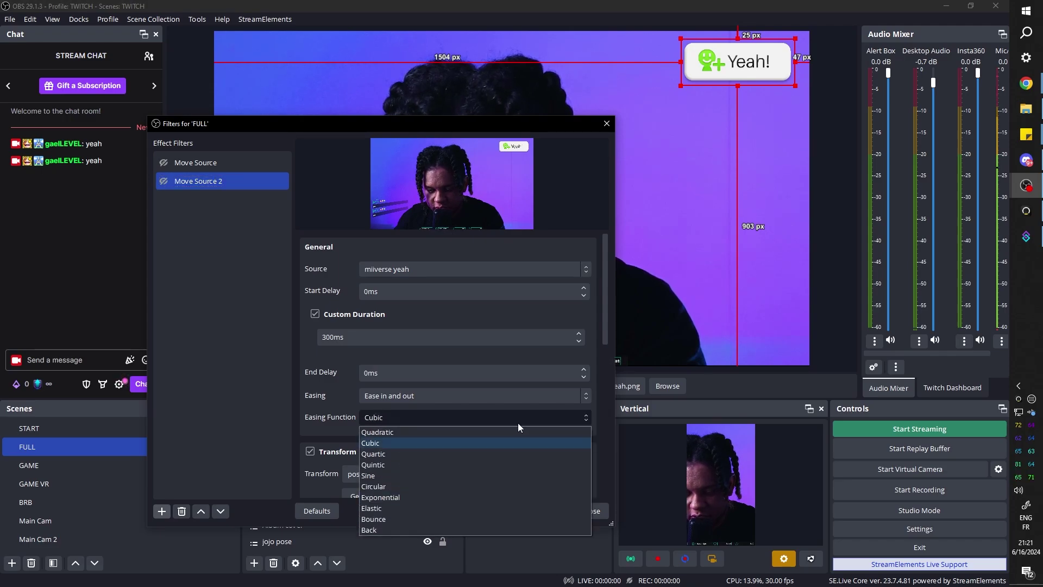
{"action": "left_click", "coordinate": [403, 510]}
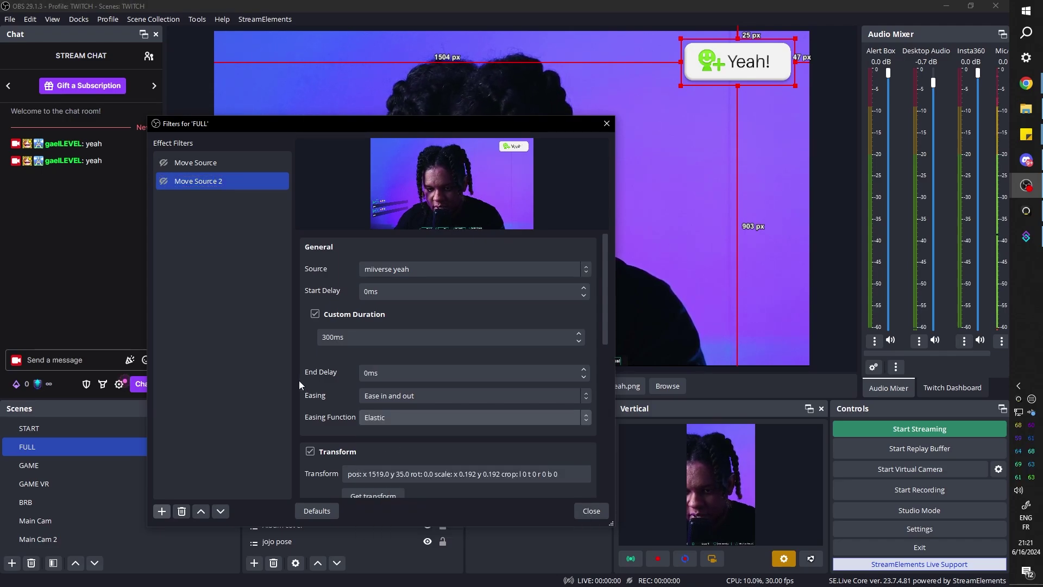
{"action": "scroll", "coordinate": [298, 381], "scroll_direction": "down", "scroll_amount": 3}
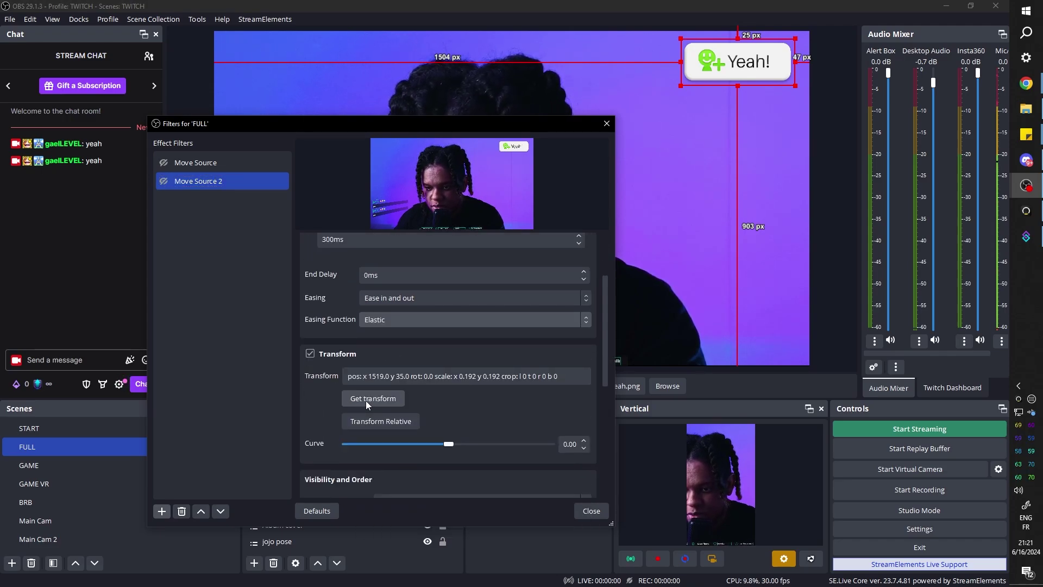
Step: Preview and compare the Move Source and Move Source 2 animations
{"action": "left_click", "coordinate": [167, 166]}
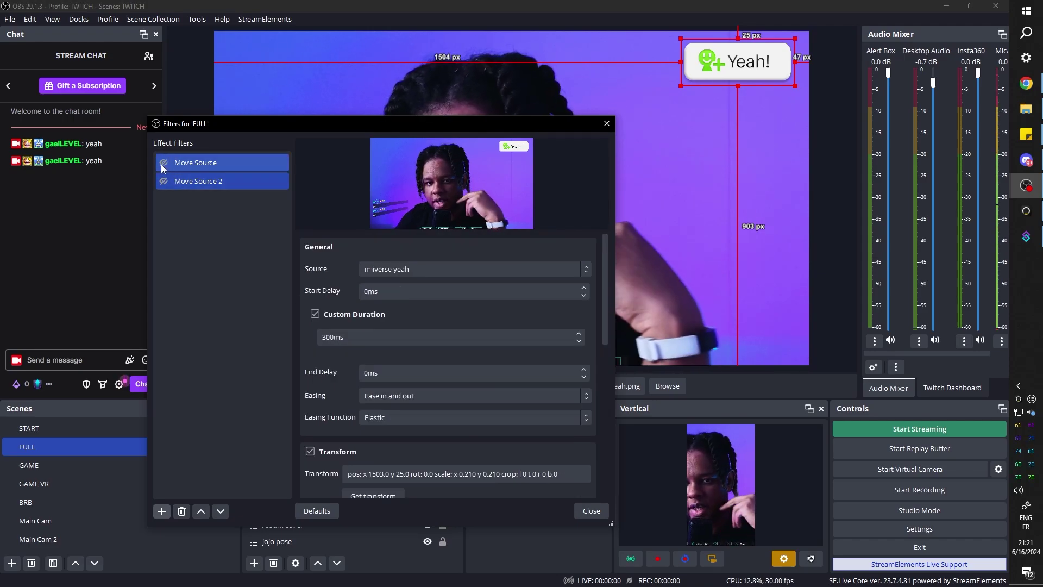
{"action": "left_click", "coordinate": [164, 163]}
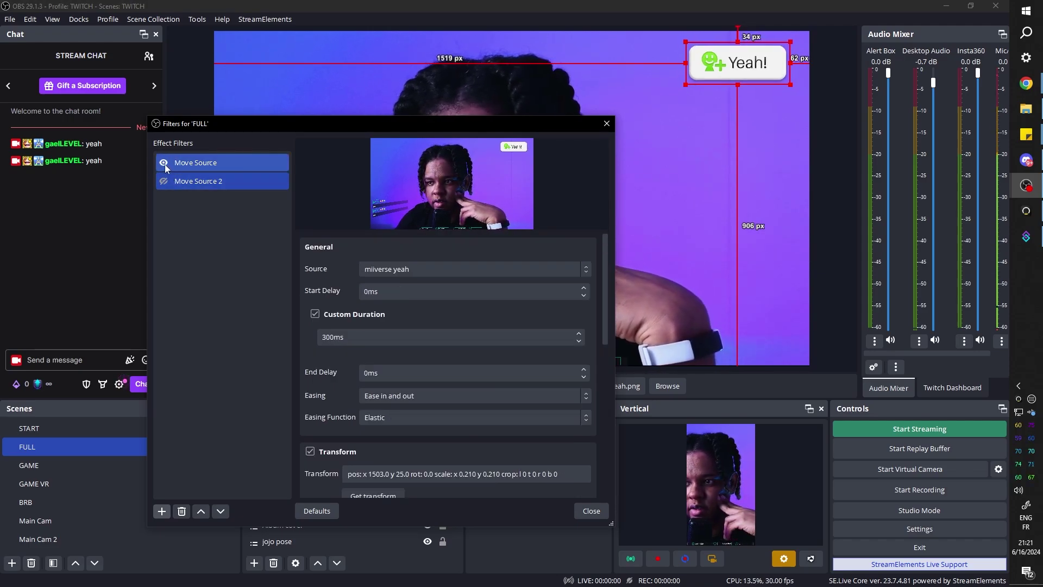
{"action": "left_click", "coordinate": [164, 183]}
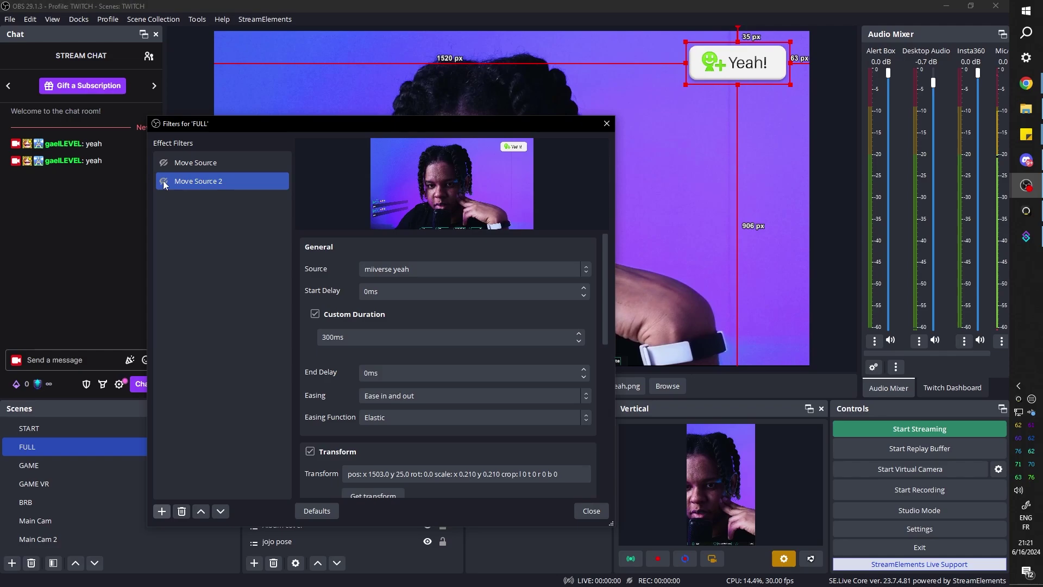
{"action": "left_click", "coordinate": [163, 180]}
{"action": "left_click", "coordinate": [162, 163], "text": "ctrl"}
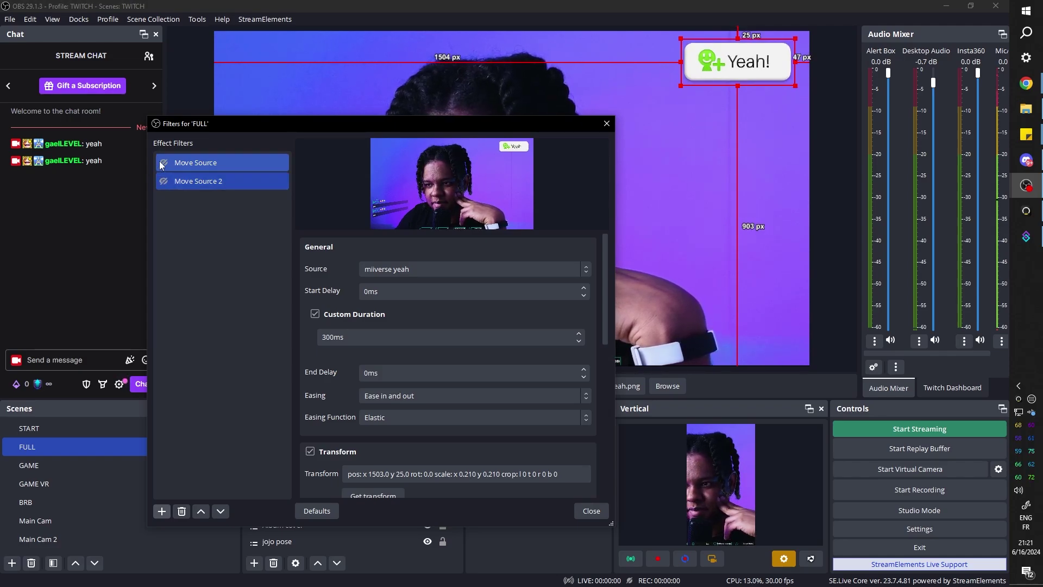
{"action": "left_click", "coordinate": [163, 181]}
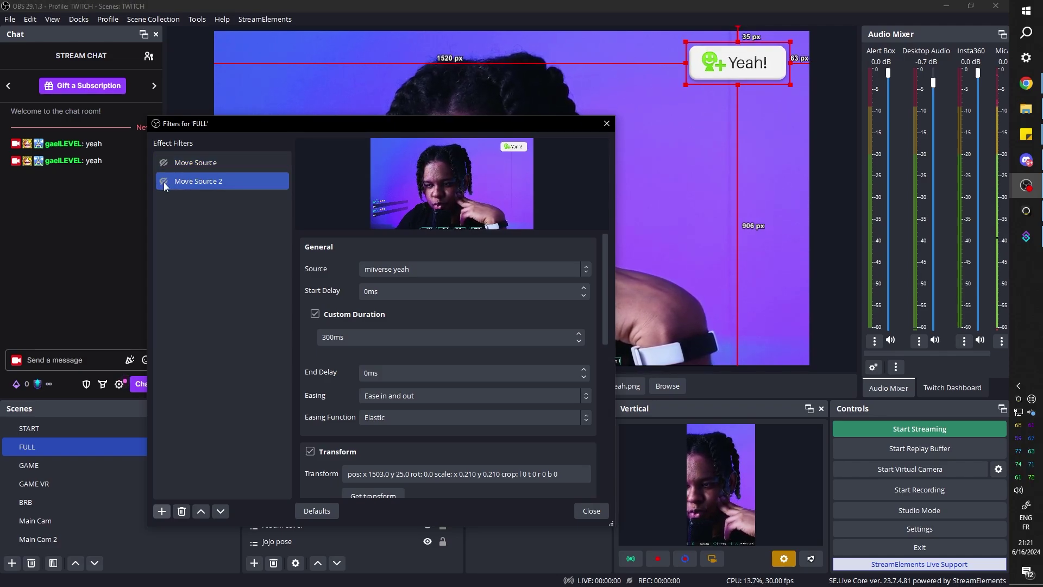
Step: Change Move Source 2's custom duration to 1500 ms and preview it
{"action": "left_click", "coordinate": [325, 336]}
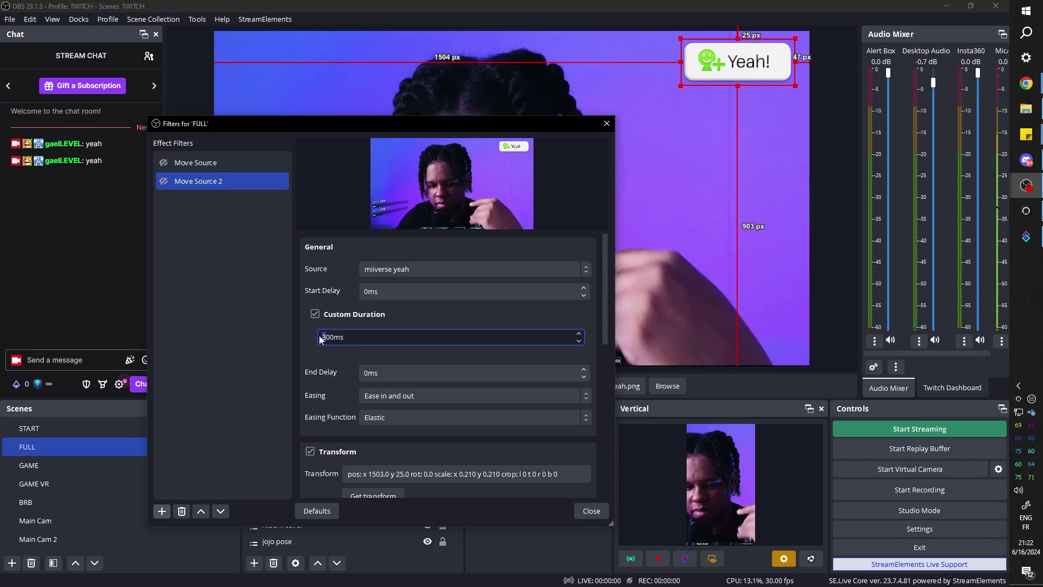
{"action": "type", "text": "10"}
{"action": "left_click", "coordinate": [163, 163]}
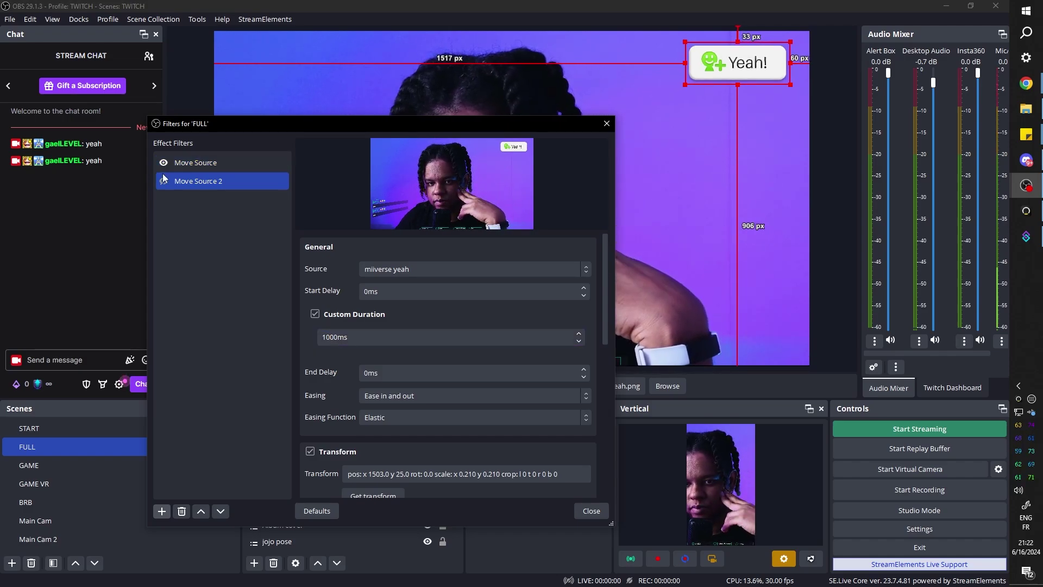
{"action": "left_click", "coordinate": [164, 182]}
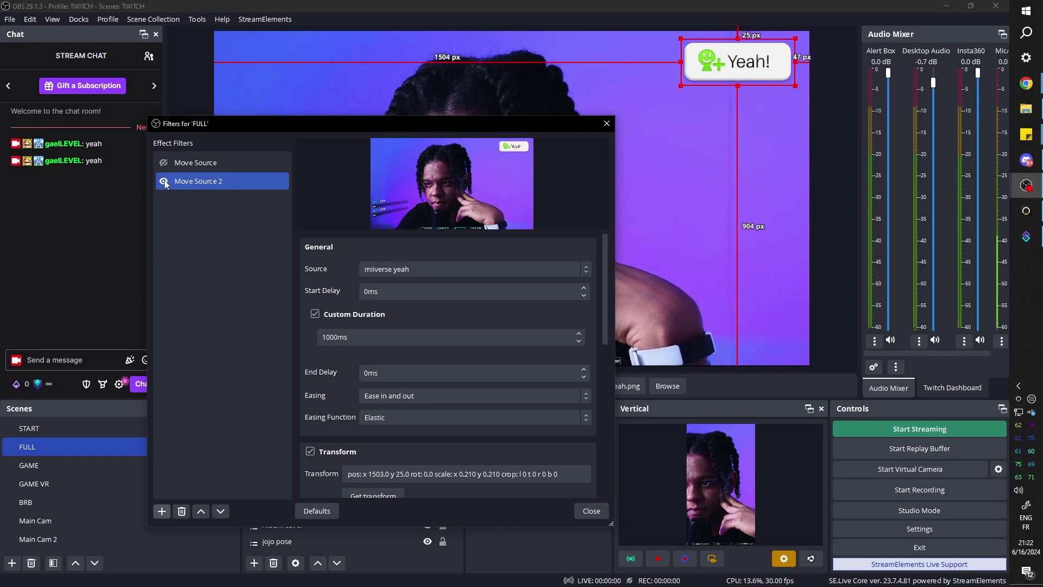
{"action": "left_click", "coordinate": [330, 338]}
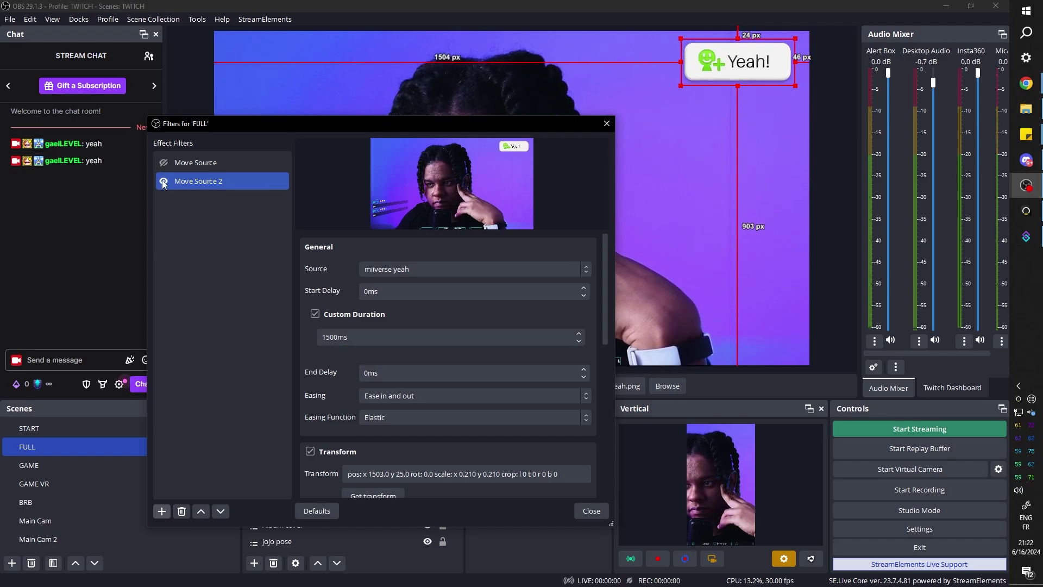
{"action": "left_click", "coordinate": [182, 162]}
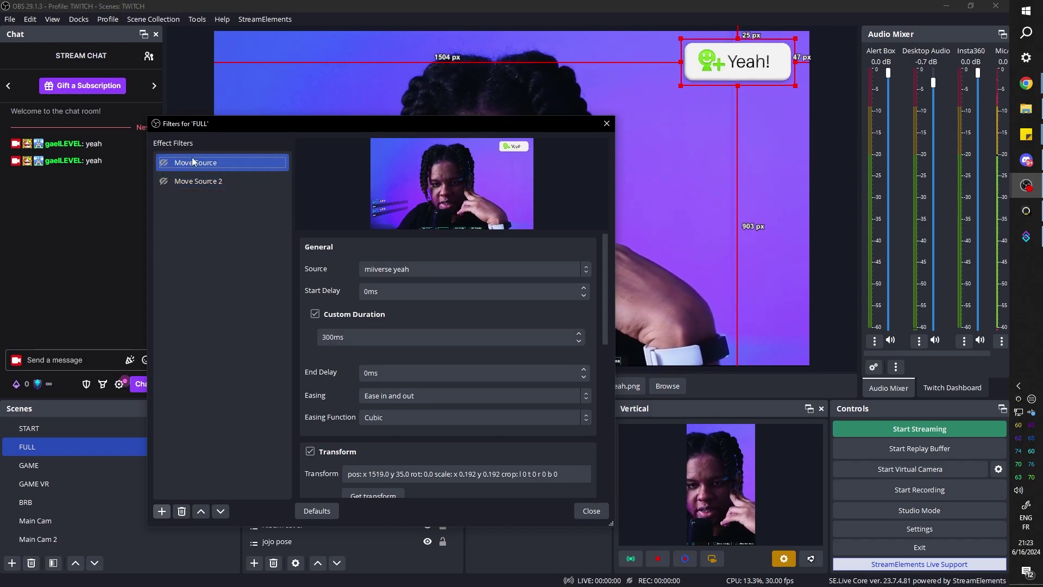
Step: Set Move Source's Start Trigger to 'Source Show' and its Next Move to 'Move Source 2'
{"action": "left_click", "coordinate": [326, 337]}
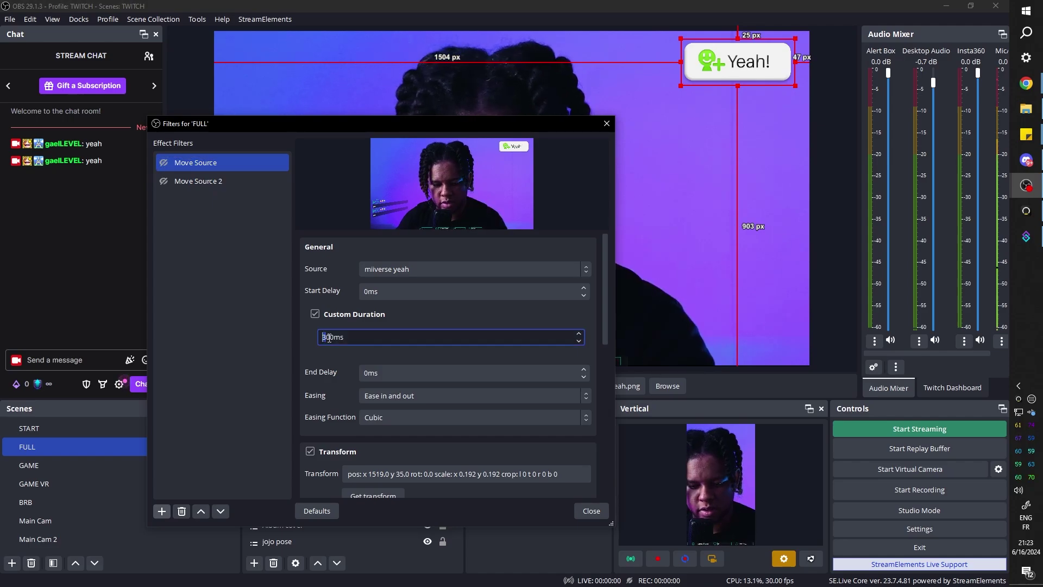
{"action": "scroll", "coordinate": [302, 320], "scroll_direction": "down", "scroll_amount": 10}
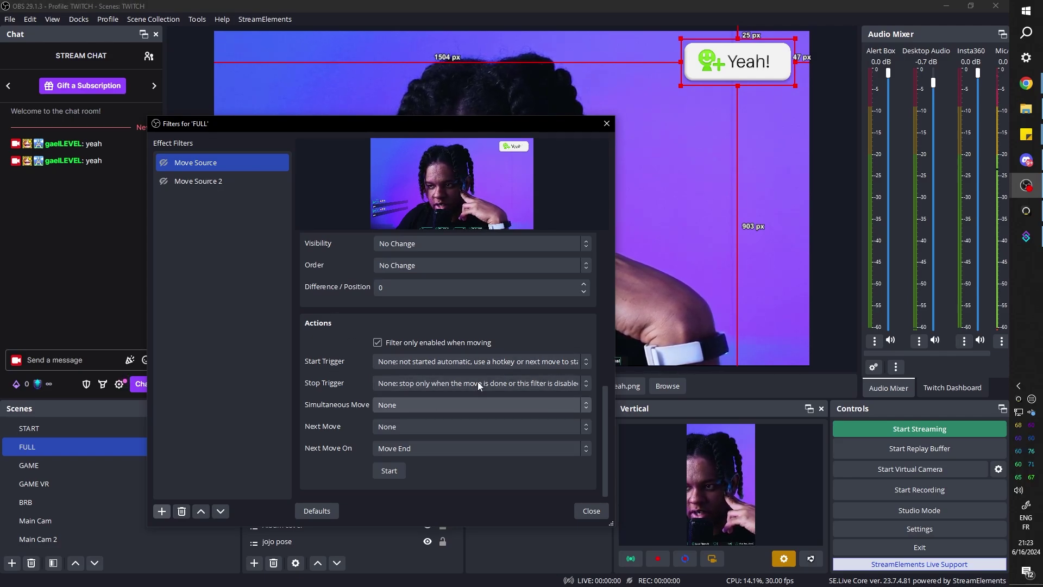
{"action": "left_click", "coordinate": [585, 362]}
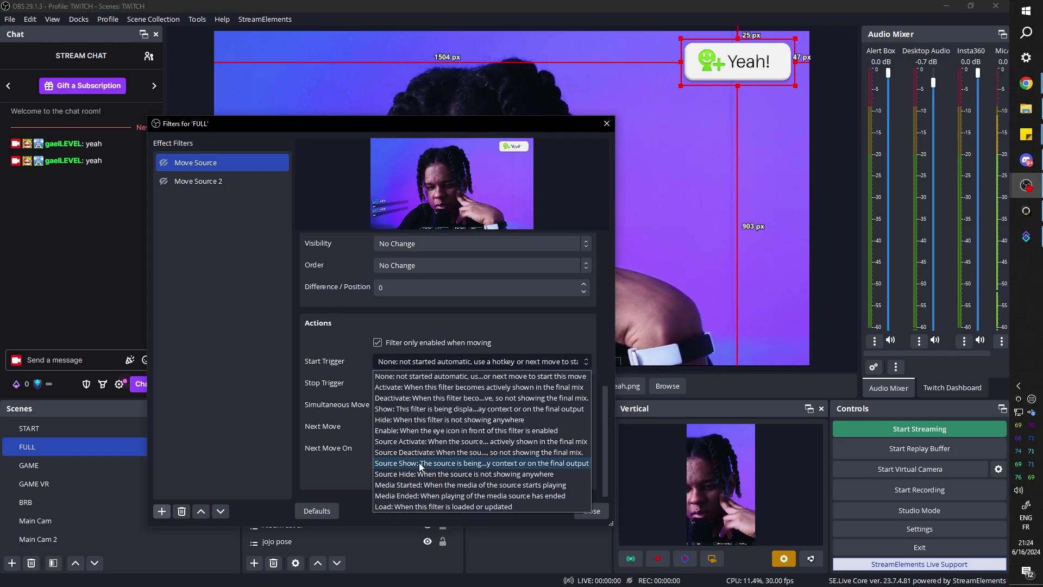
{"action": "left_click", "coordinate": [416, 463]}
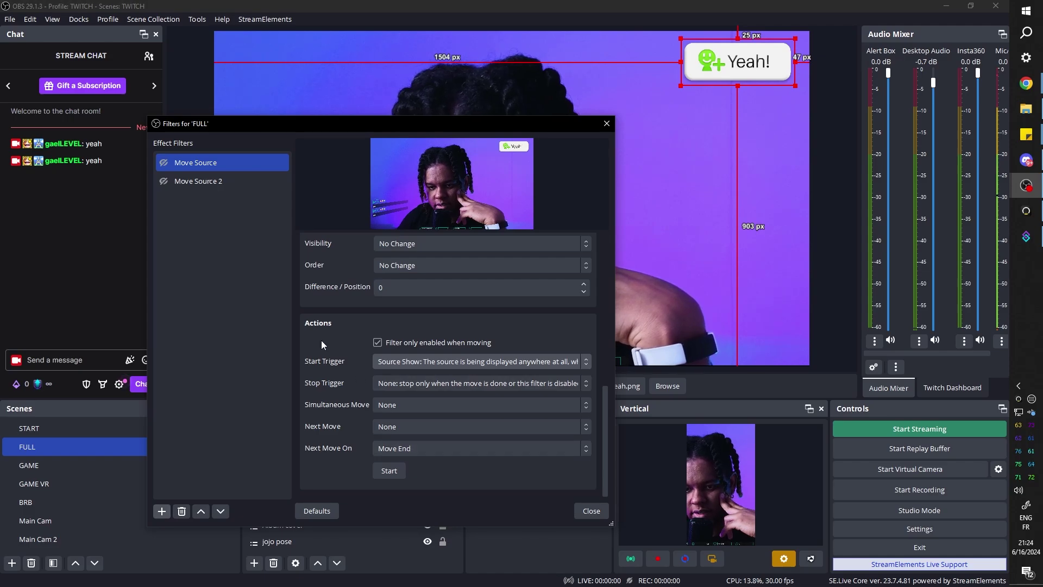
{"action": "left_click", "coordinate": [411, 425]}
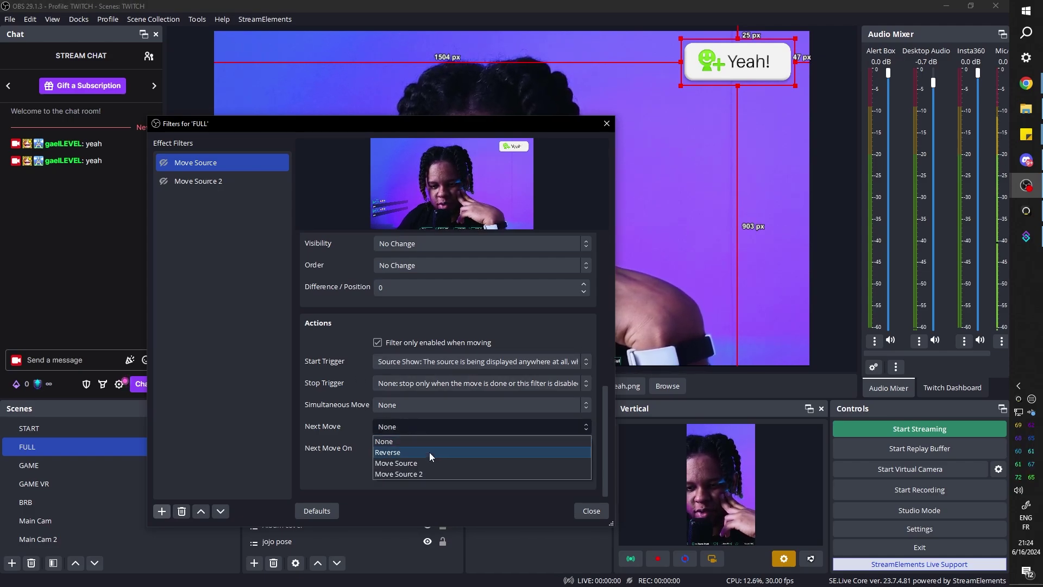
{"action": "left_click", "coordinate": [428, 475]}
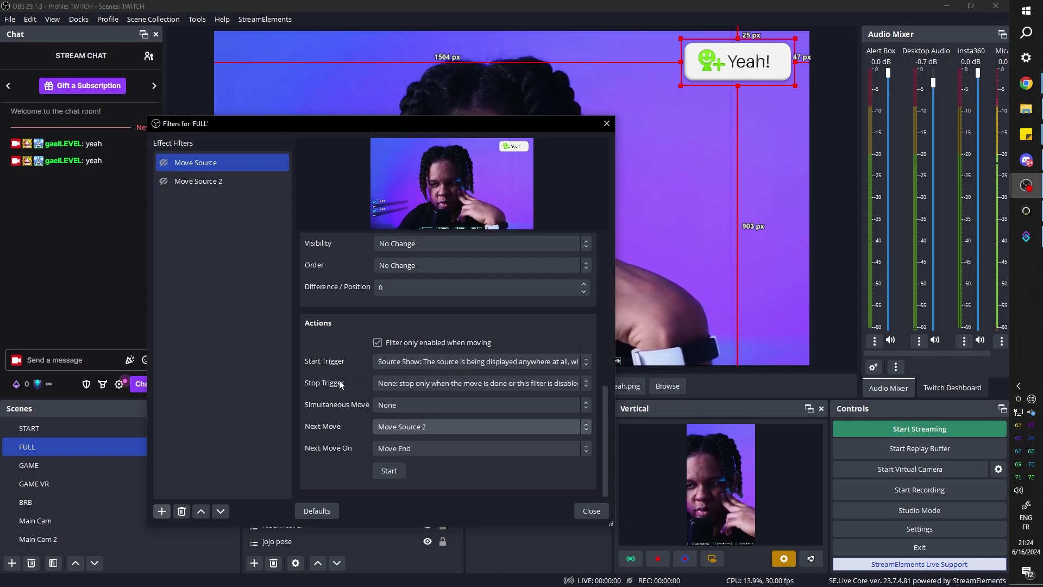
Step: Set Move Source 2's Visibility to 'Hide at the end of movement'
{"action": "left_click", "coordinate": [188, 182]}
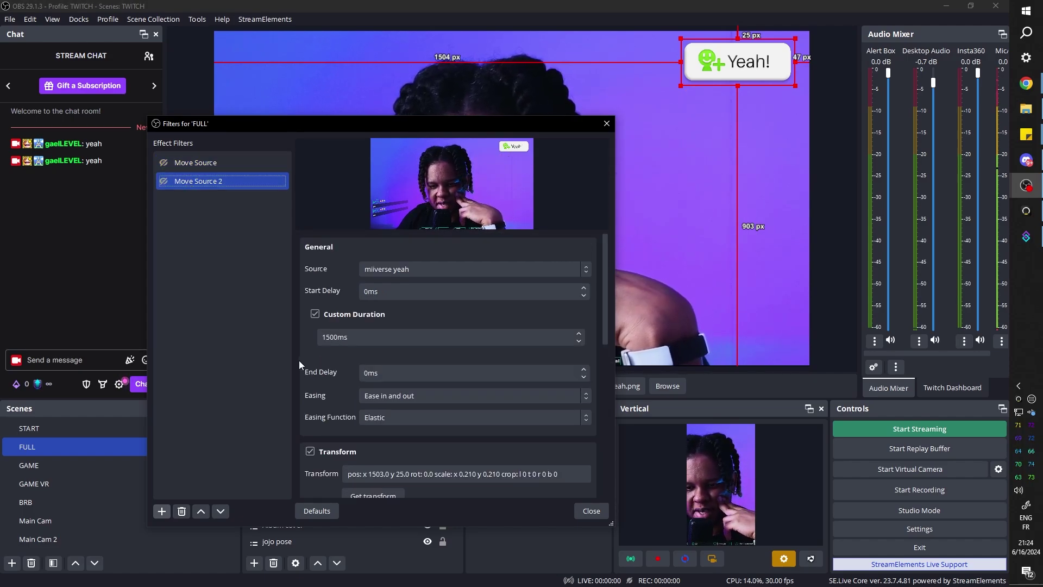
{"action": "left_click", "coordinate": [363, 376]}
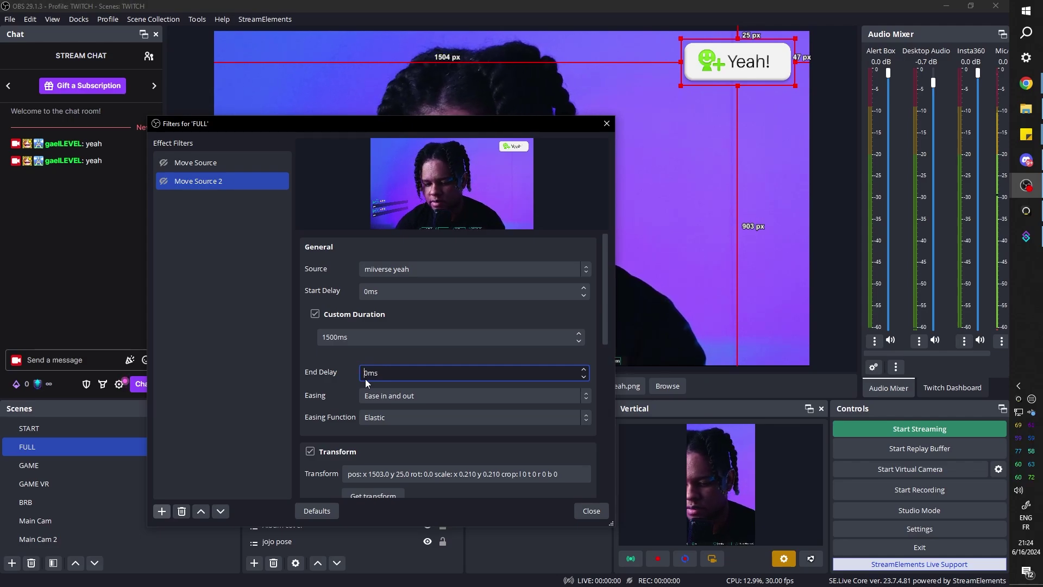
{"action": "scroll", "coordinate": [301, 363], "scroll_direction": "down", "scroll_amount": 5}
{"action": "scroll", "coordinate": [302, 364], "scroll_direction": "down", "scroll_amount": 3}
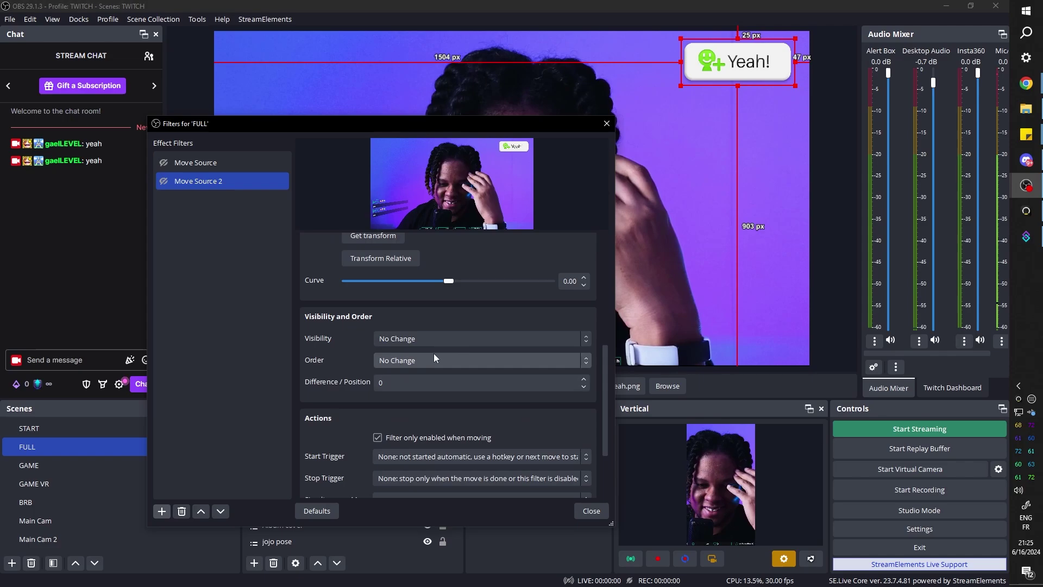
{"action": "left_click", "coordinate": [576, 338]}
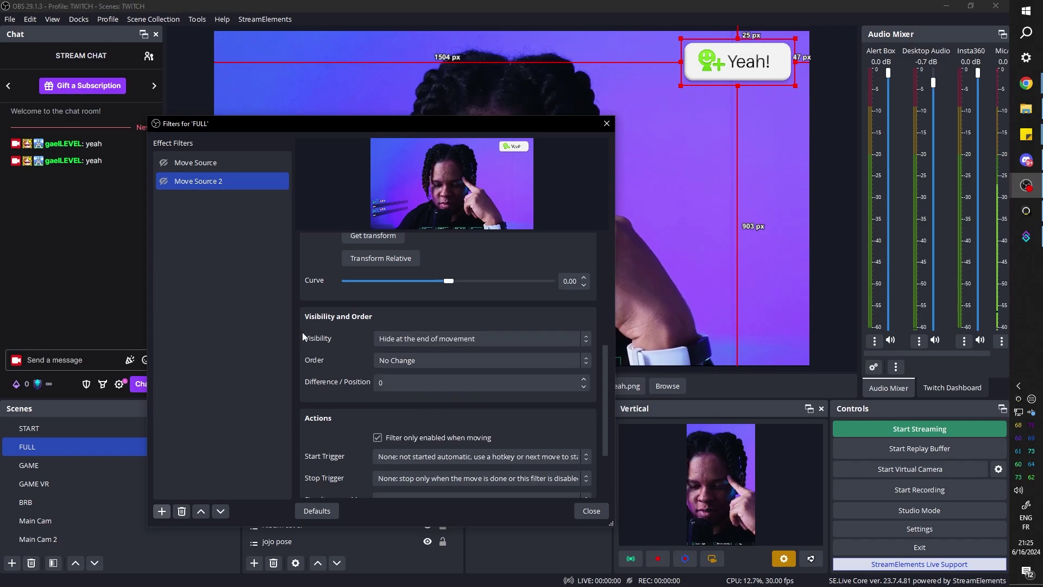
{"action": "left_click", "coordinate": [423, 406]}
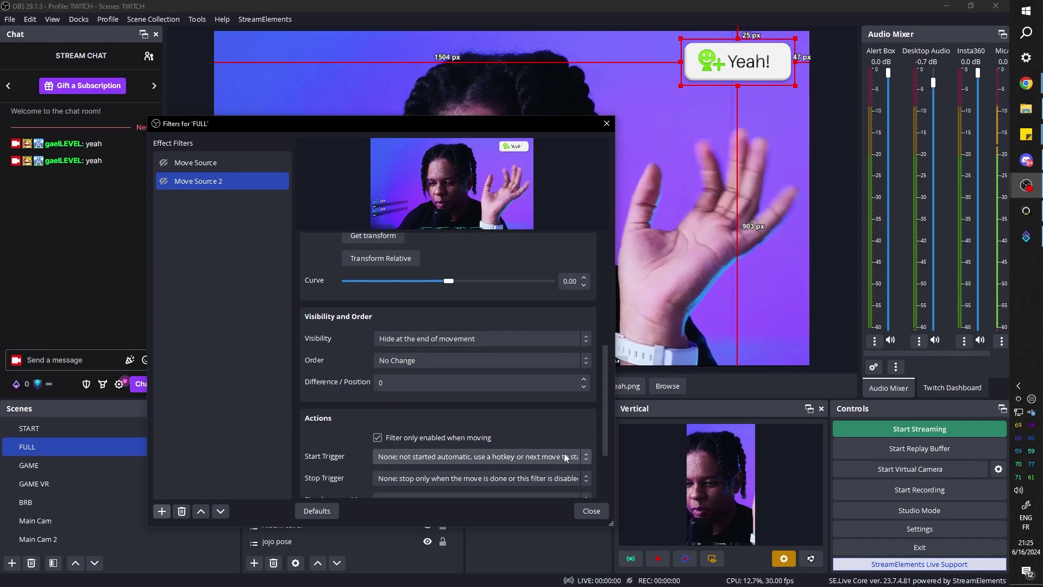
Step: Delete the 'OBS Source Visibility State (Hidden)' sub-action from the Miiverse yeah action
{"action": "left_click", "coordinate": [1028, 239]}
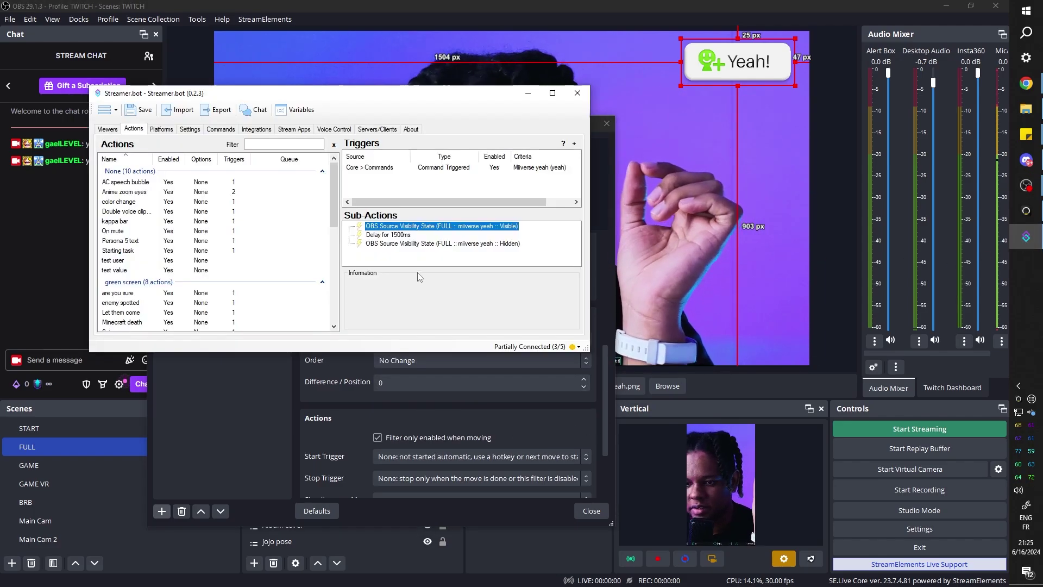
{"action": "left_click", "coordinate": [405, 244]}
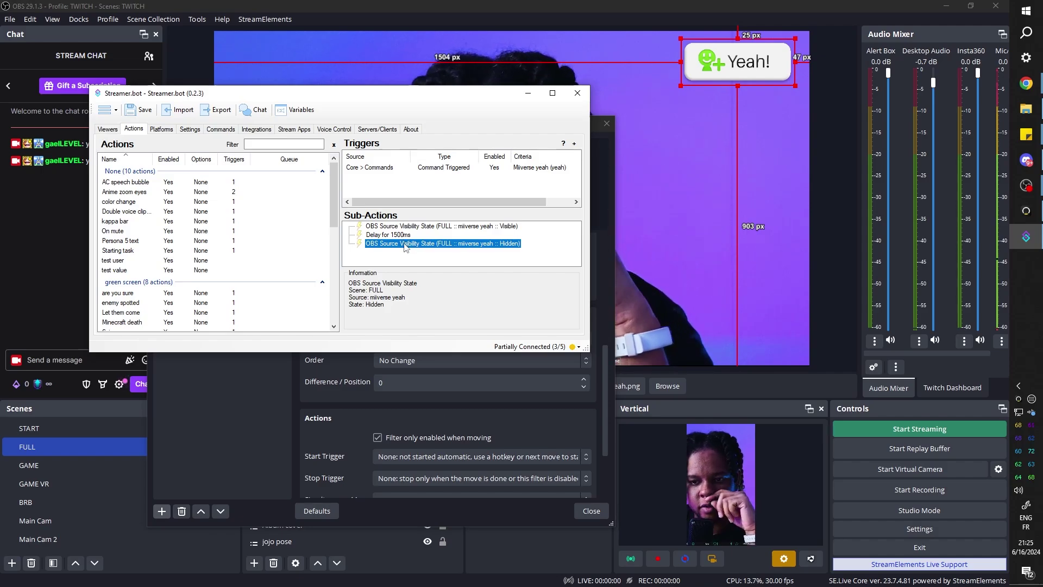
{"action": "right_click", "coordinate": [405, 243]}
{"action": "left_click", "coordinate": [435, 489]}
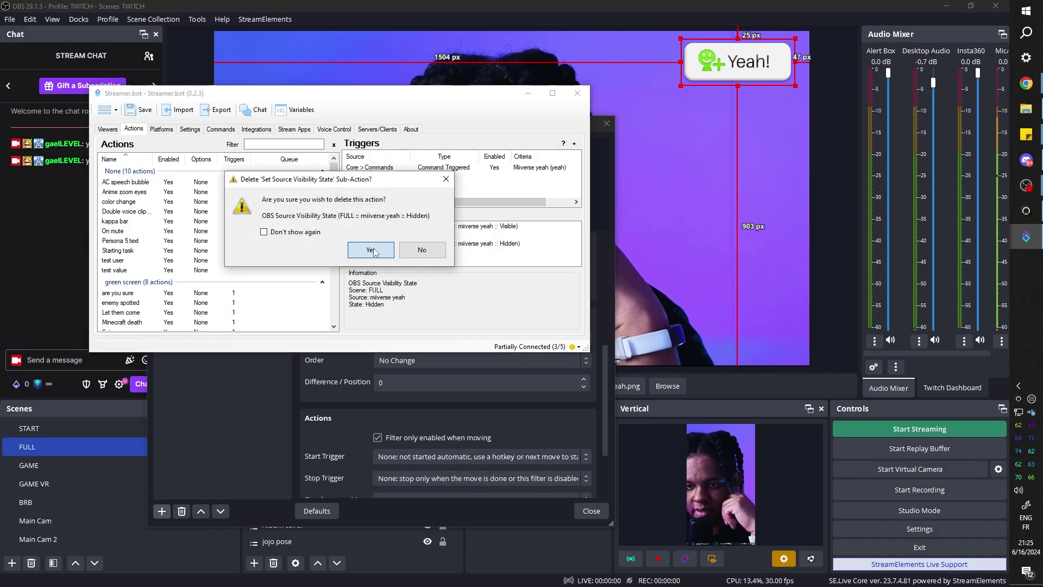
{"action": "left_click", "coordinate": [374, 250]}
{"action": "right_click", "coordinate": [380, 235]}
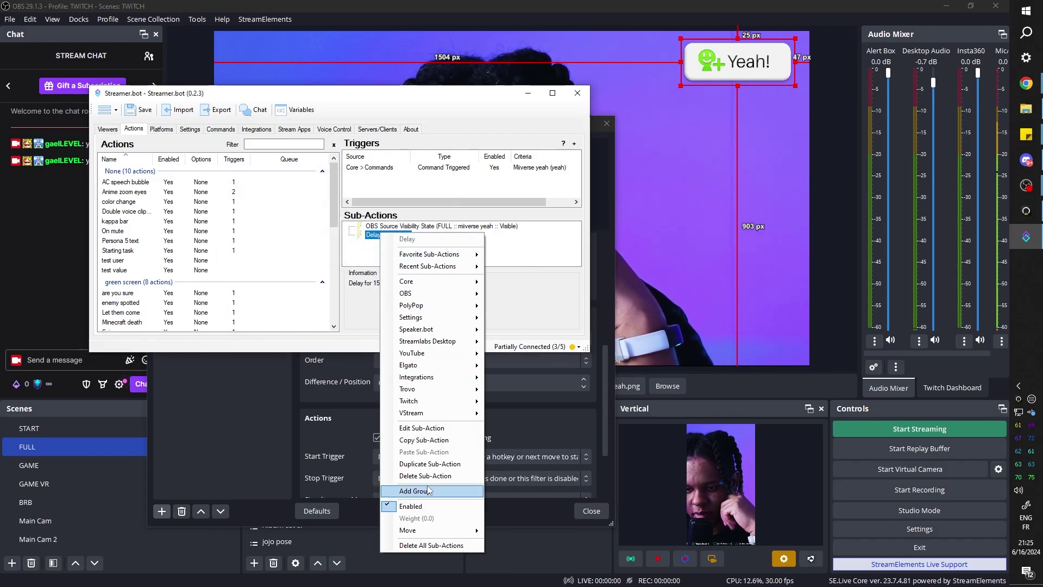
{"action": "left_click", "coordinate": [589, 514]}
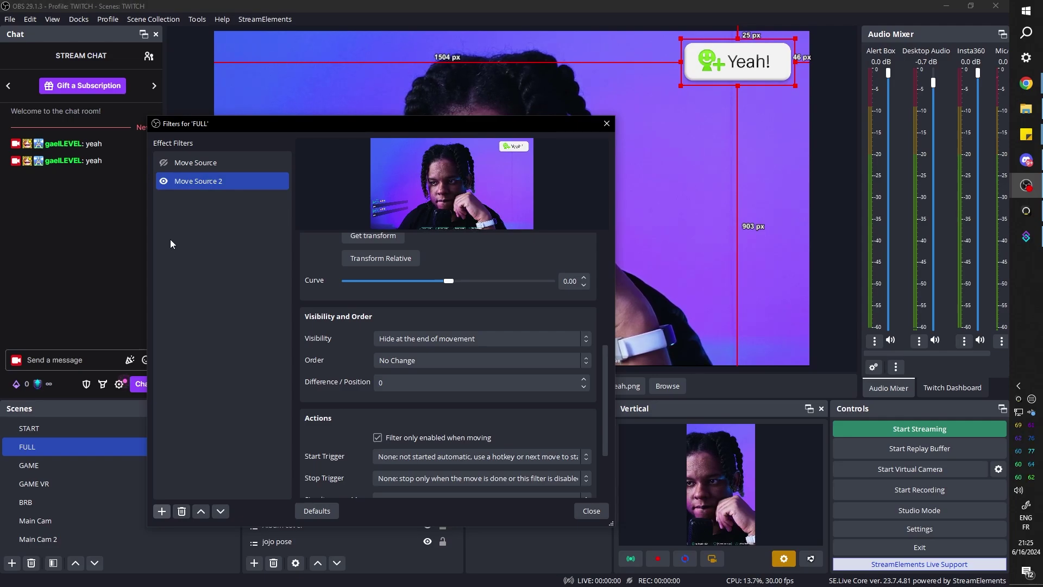
Step: Preview Move Source 2's fade-out and toggle the miiverse yeah source visible with the Filters window moved aside
{"action": "left_click", "coordinate": [164, 163]}
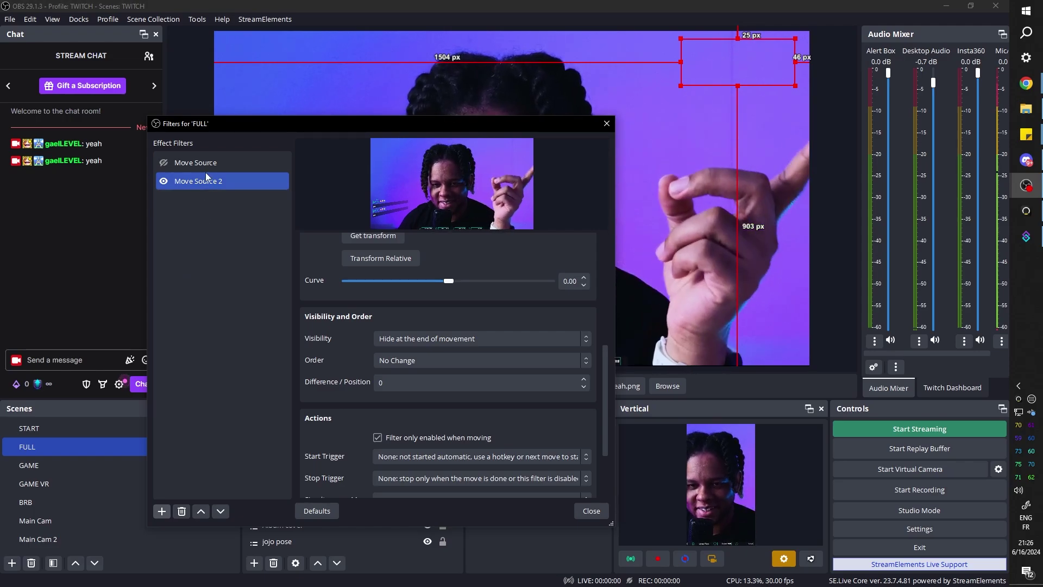
{"action": "left_click_drag", "start_coordinate": [381, 123], "coordinate": [96, 98]}
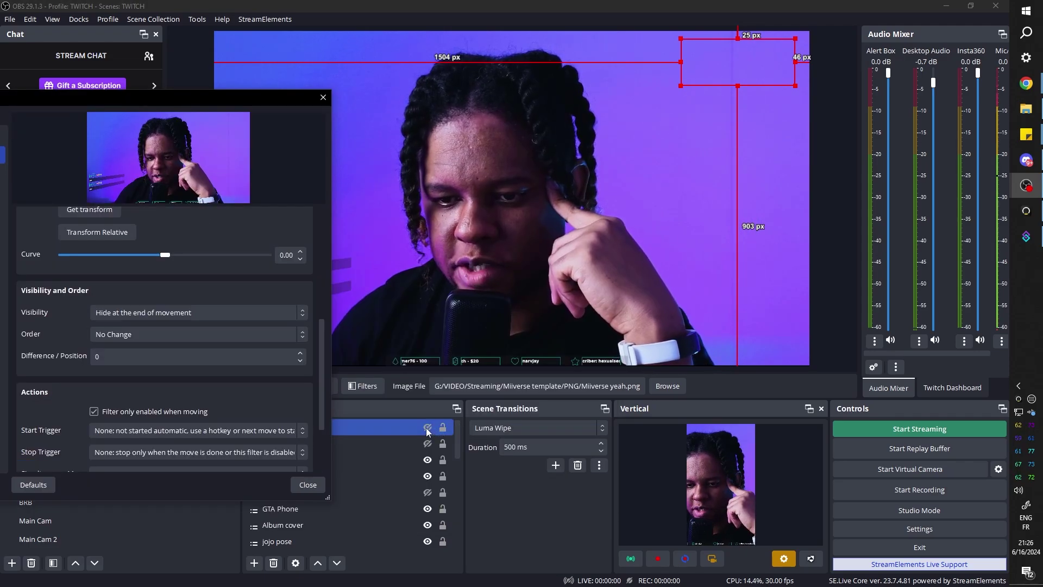
{"action": "left_click", "coordinate": [427, 428]}
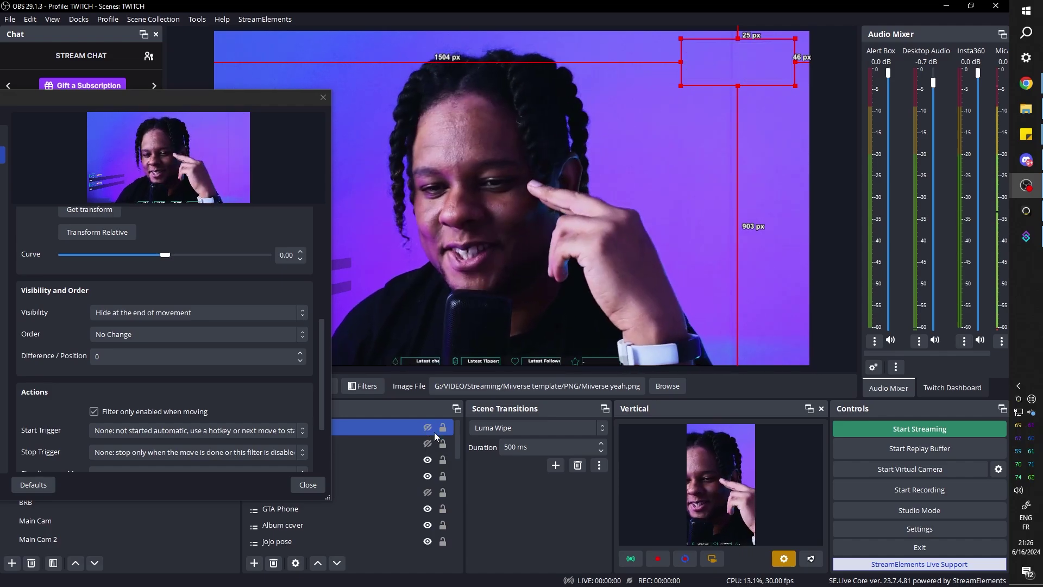
Step: Close FULL's filters and check the miiverse yeah source's show and hide transition options
{"action": "left_click", "coordinate": [306, 486]}
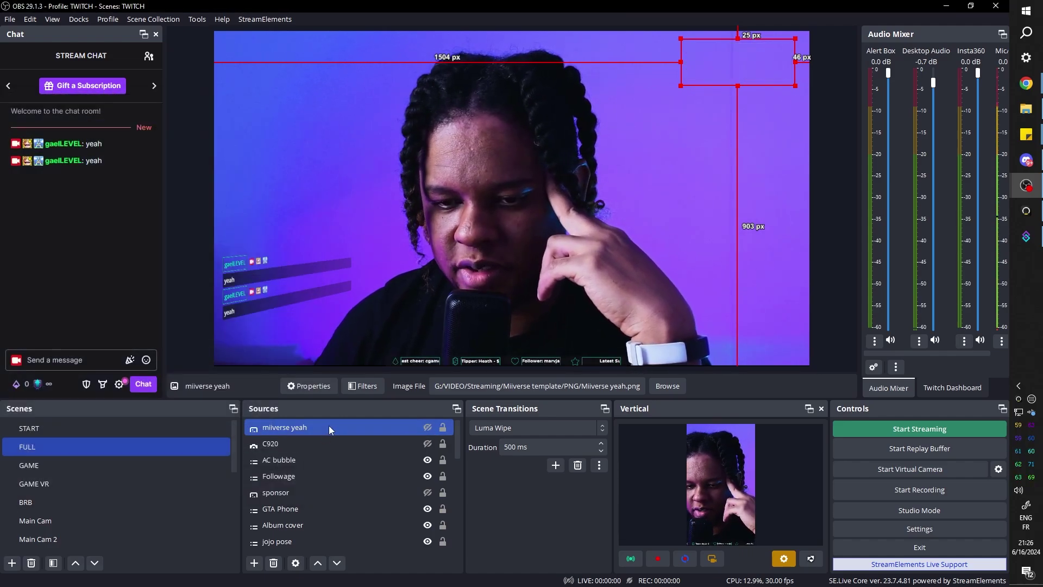
{"action": "right_click", "coordinate": [312, 429]}
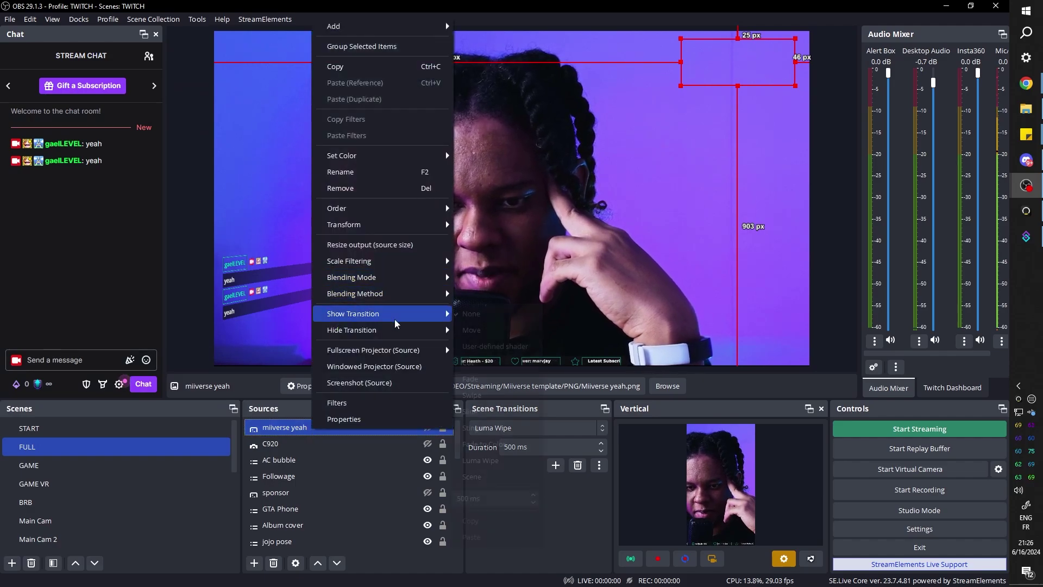
{"action": "left_click", "coordinate": [312, 428]}
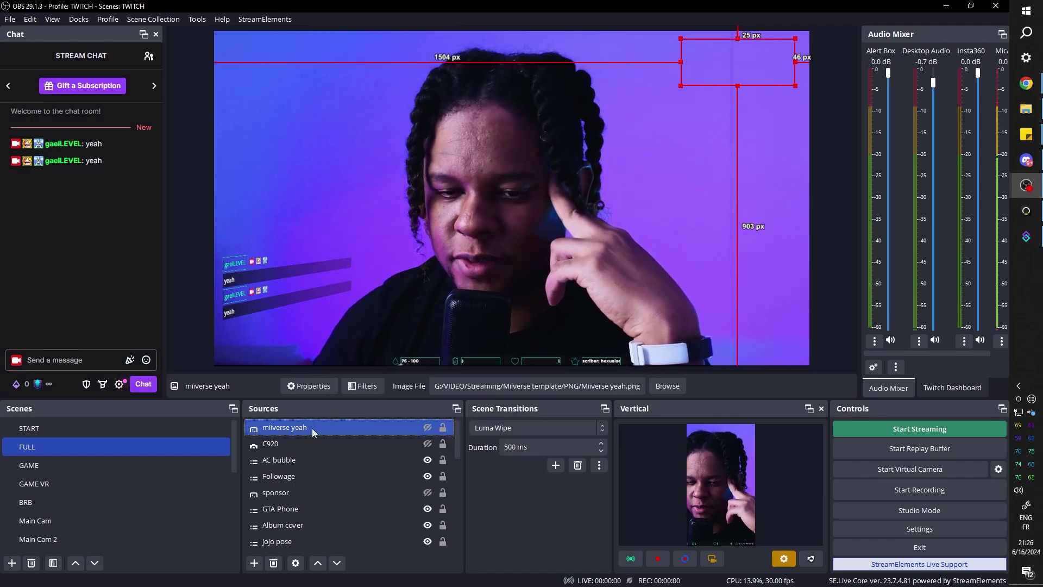
{"action": "right_click", "coordinate": [312, 428]}
{"action": "mouse_move", "coordinate": [444, 329]}
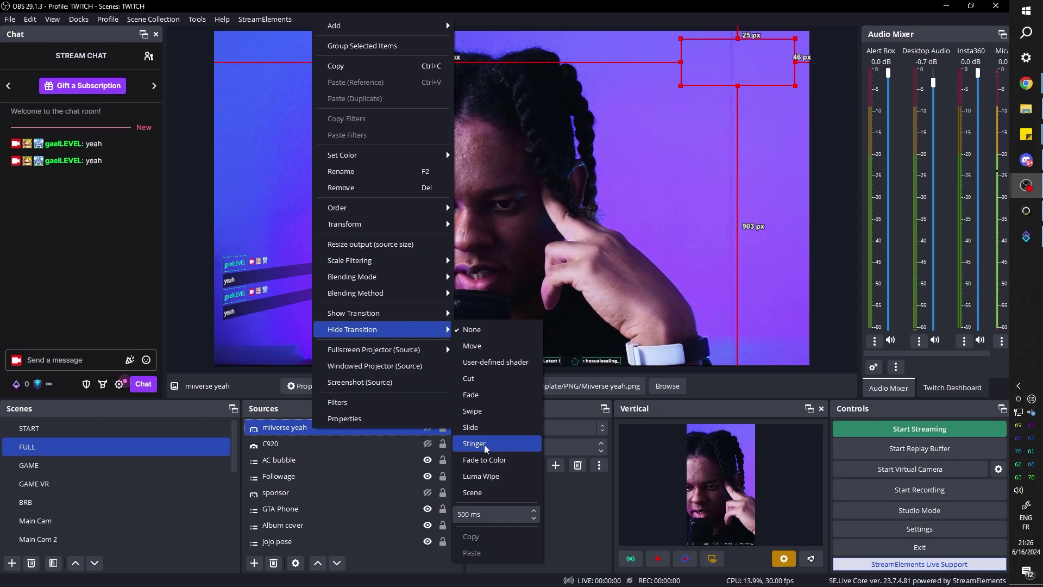
{"action": "left_click", "coordinate": [486, 399]}
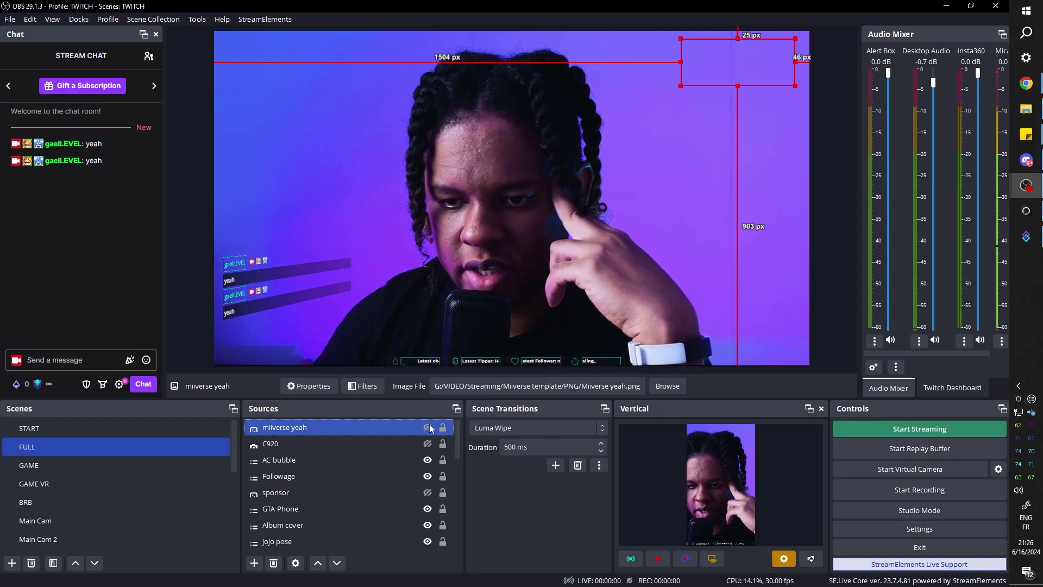
Step: Show the miiverse yeah image, then hide it again to watch it fade out
{"action": "left_click", "coordinate": [428, 428]}
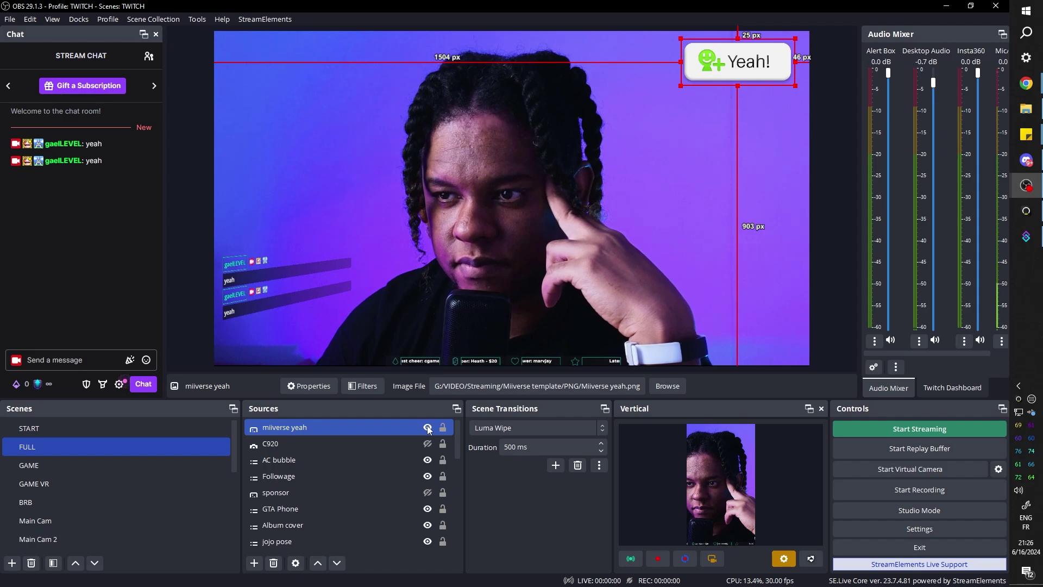
{"action": "left_click", "coordinate": [427, 428]}
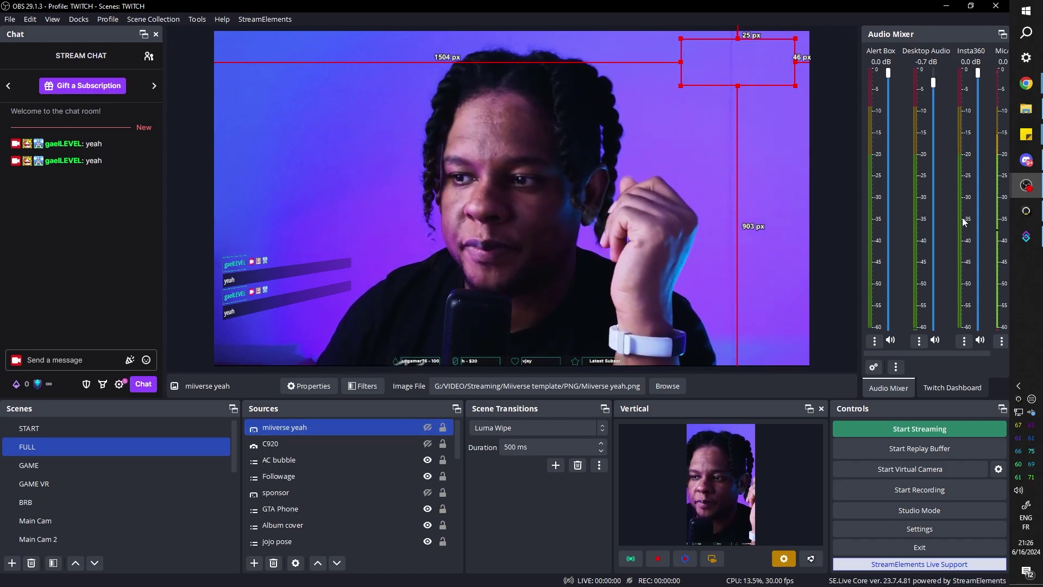
{"action": "mouse_move", "coordinate": [1025, 238]}
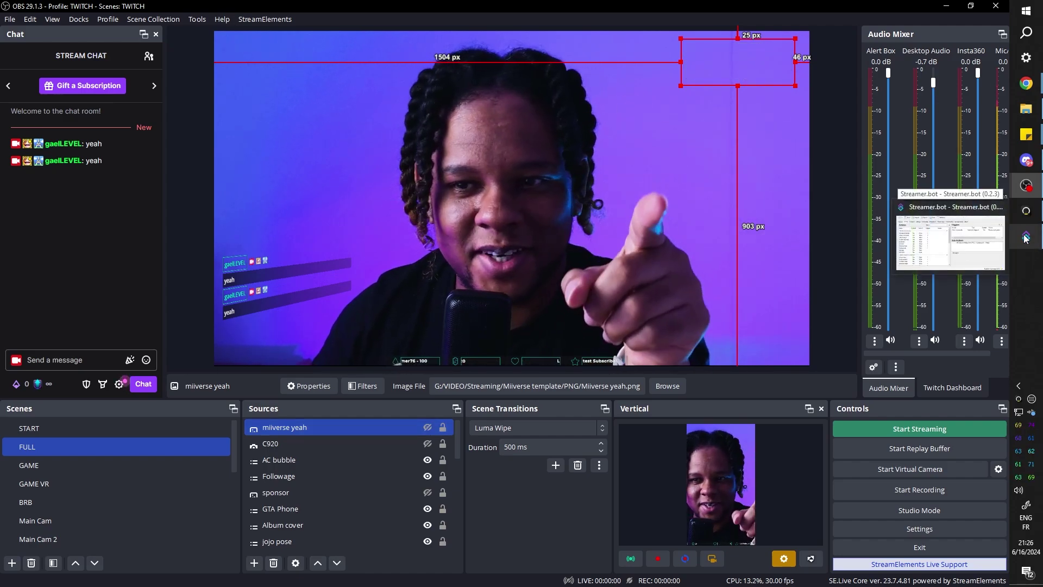
{"action": "left_click", "coordinate": [1026, 83]}
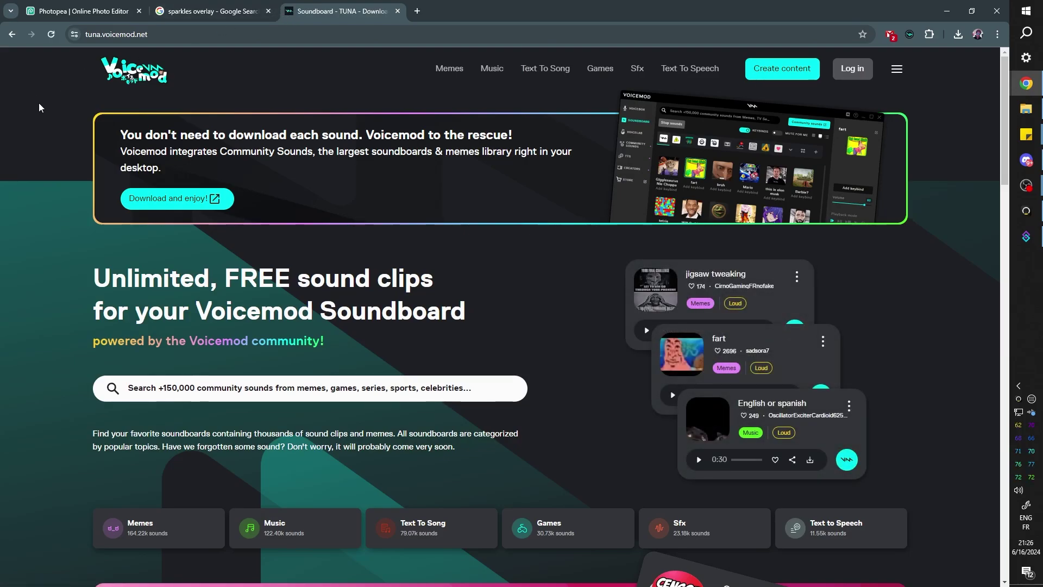
Step: Scroll through the Trending Sounds clips on tuna.voicemod.net
{"action": "scroll", "coordinate": [37, 151], "scroll_direction": "down", "scroll_amount": 4}
{"action": "scroll", "coordinate": [49, 169], "scroll_direction": "down", "scroll_amount": 5}
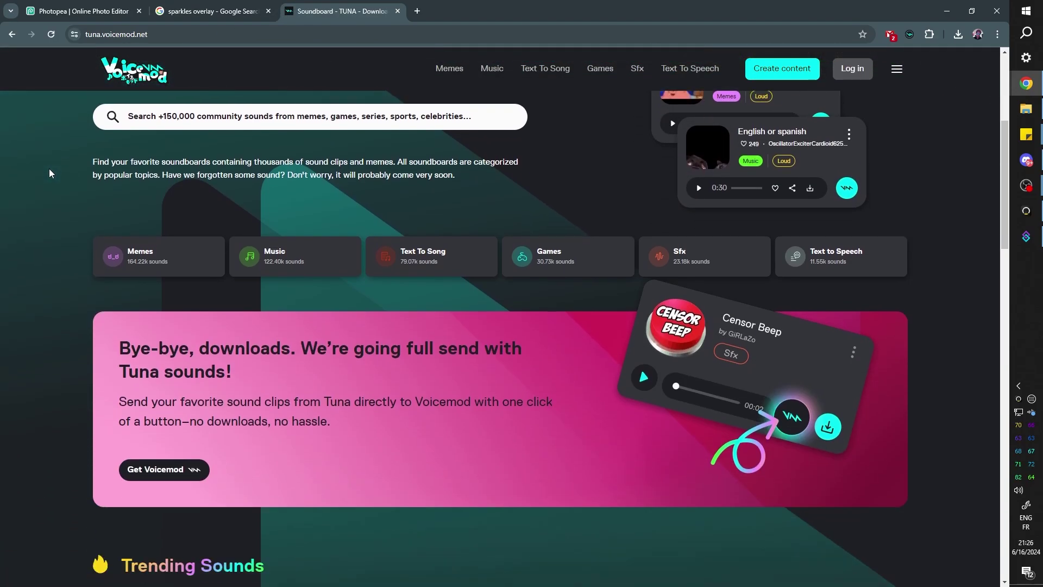
{"action": "scroll", "coordinate": [49, 170], "scroll_direction": "down", "scroll_amount": 6}
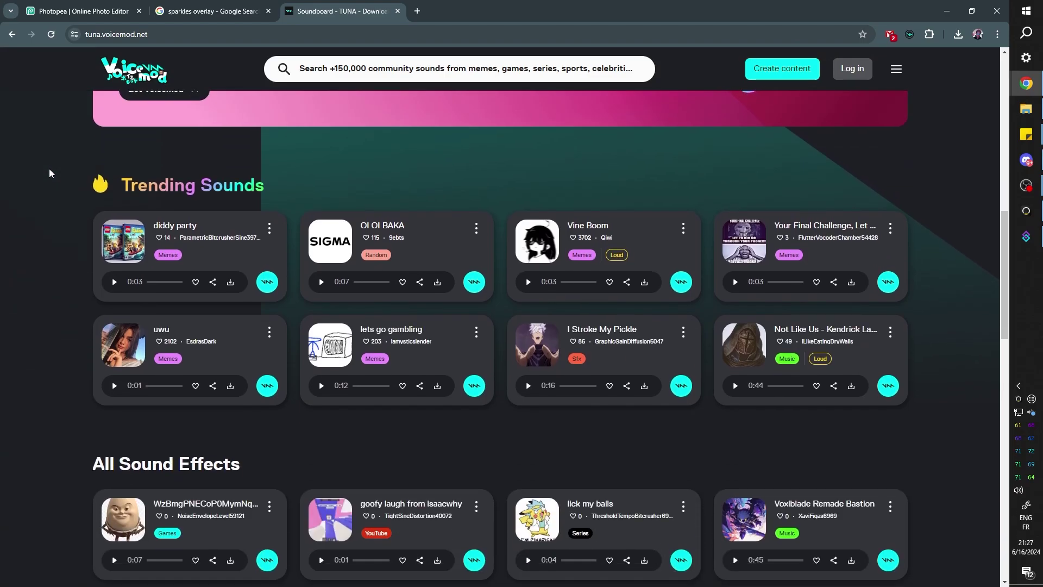
{"action": "scroll", "coordinate": [48, 169], "scroll_direction": "up", "scroll_amount": 15}
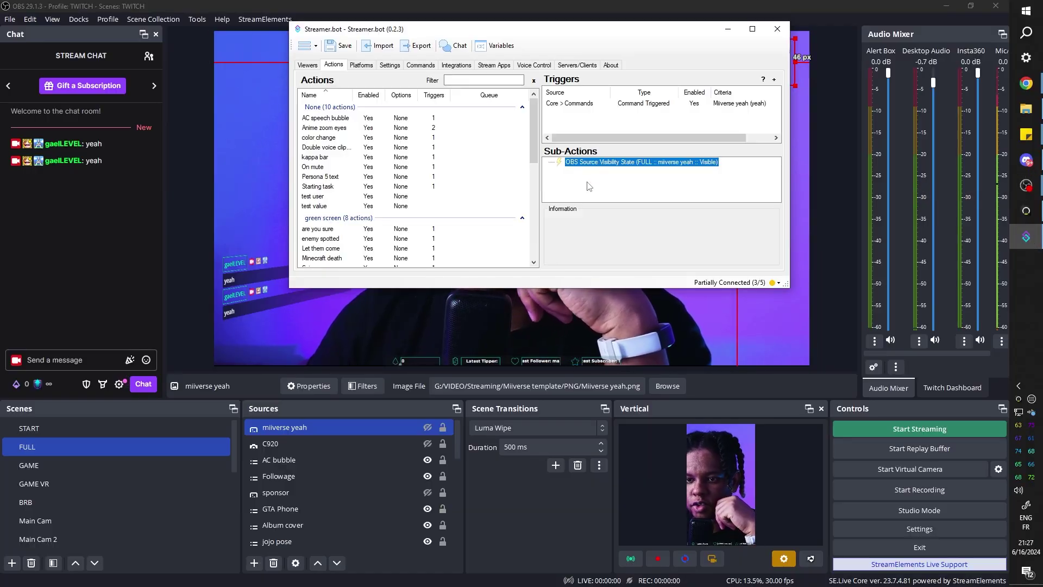
Step: Add a Play Sound sub-action using luigi-_bingo.mp3 at 100% volume and test it
{"action": "left_click", "coordinate": [570, 182]}
{"action": "right_click", "coordinate": [572, 177]}
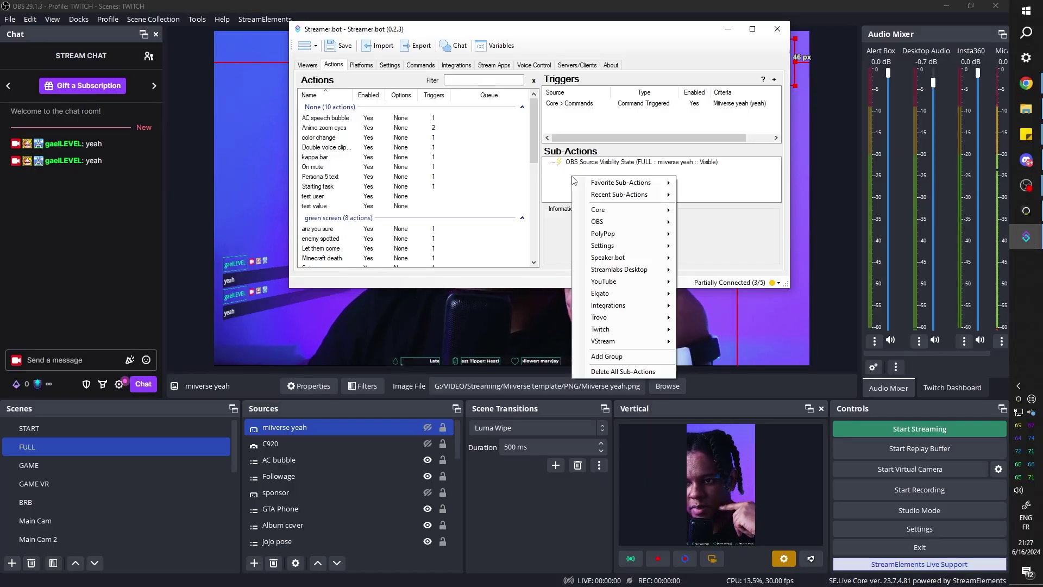
{"action": "mouse_move", "coordinate": [652, 213]}
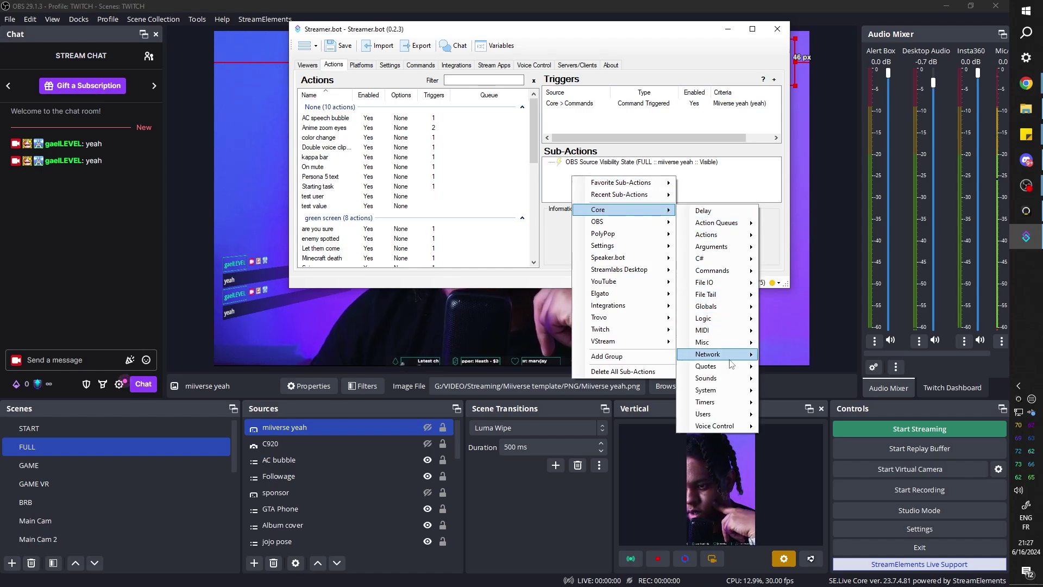
{"action": "mouse_move", "coordinate": [732, 377]}
{"action": "left_click", "coordinate": [791, 380]}
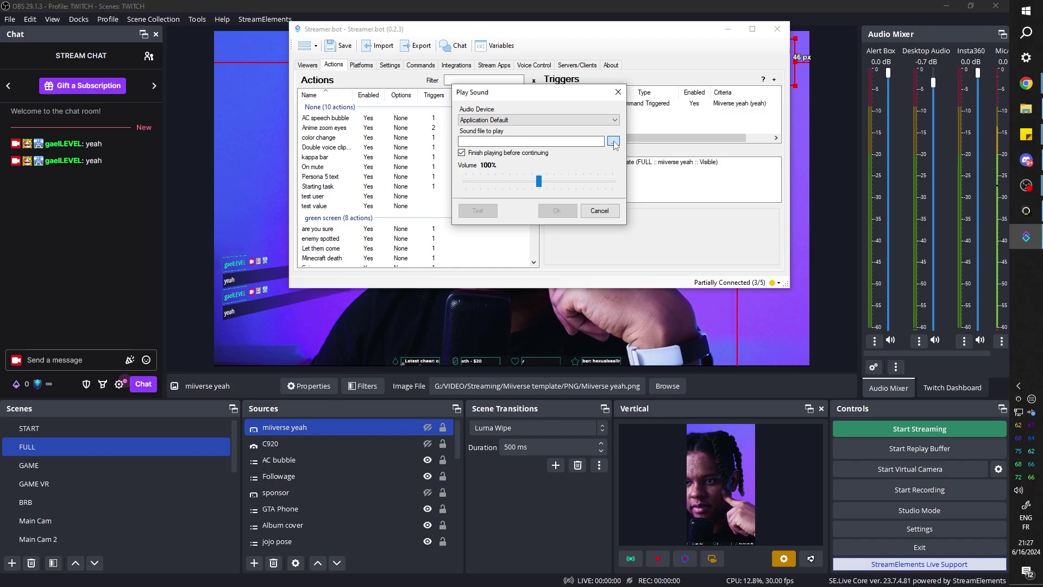
{"action": "left_click", "coordinate": [613, 142]}
{"action": "left_click", "coordinate": [571, 188]}
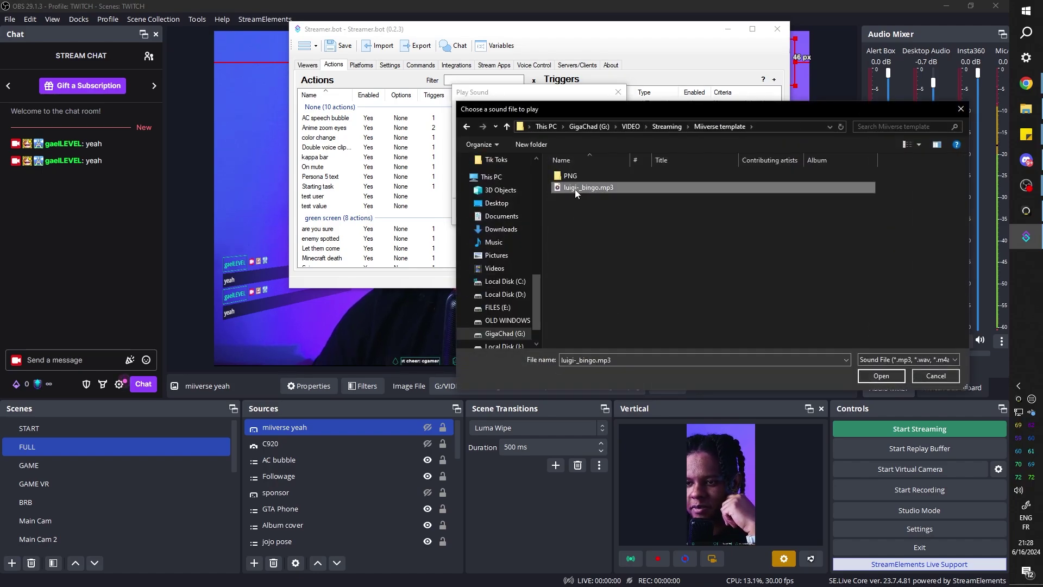
{"action": "left_click", "coordinate": [870, 376]}
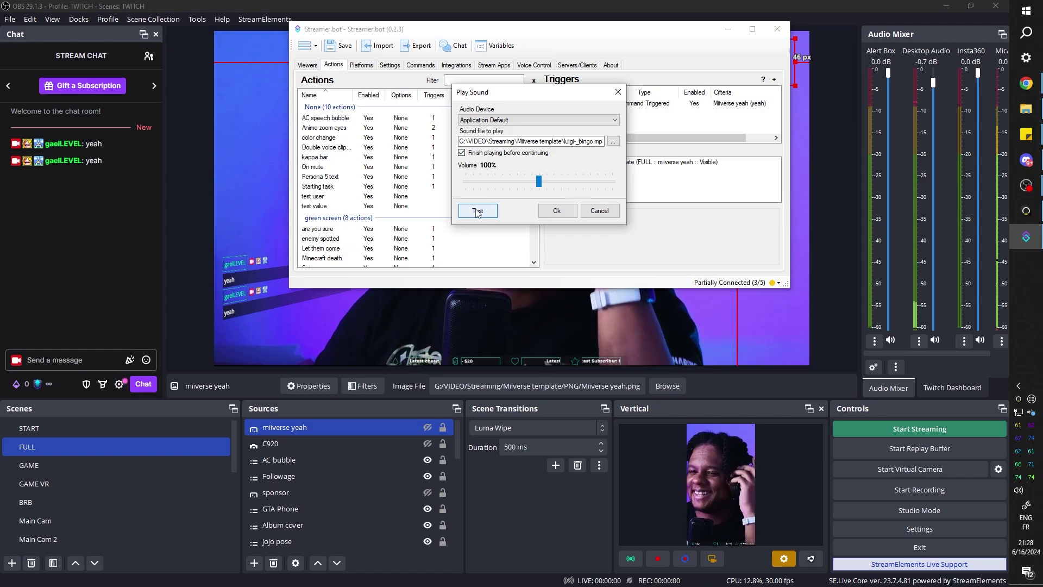
{"action": "left_click", "coordinate": [557, 211]}
{"action": "left_click", "coordinate": [653, 92]}
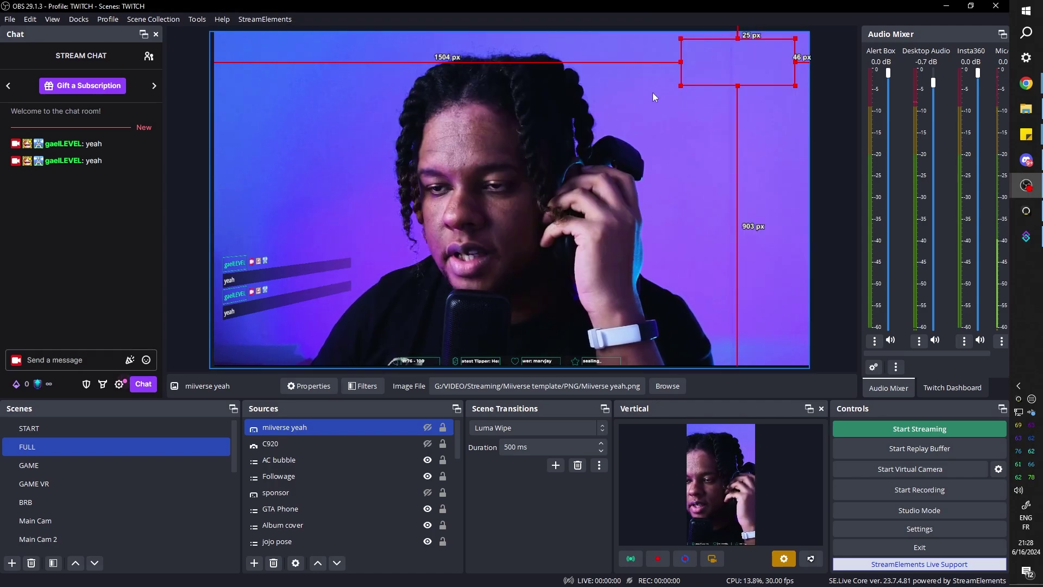
Step: Send 'yeah' in the stream chat to fire the Yeah! overlay and sound
{"action": "left_click", "coordinate": [57, 363]}
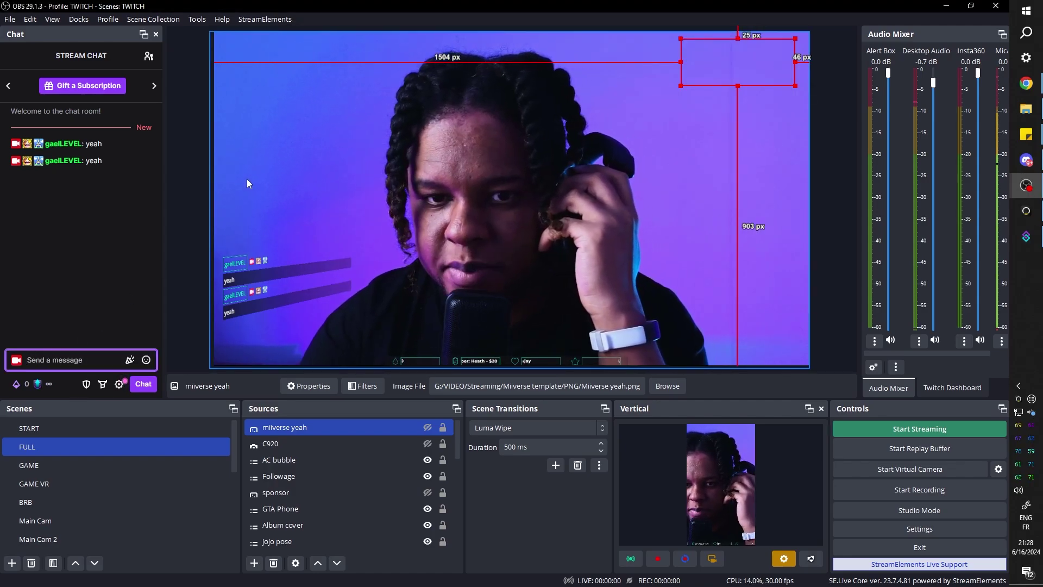
{"action": "type", "text": "yeah"}
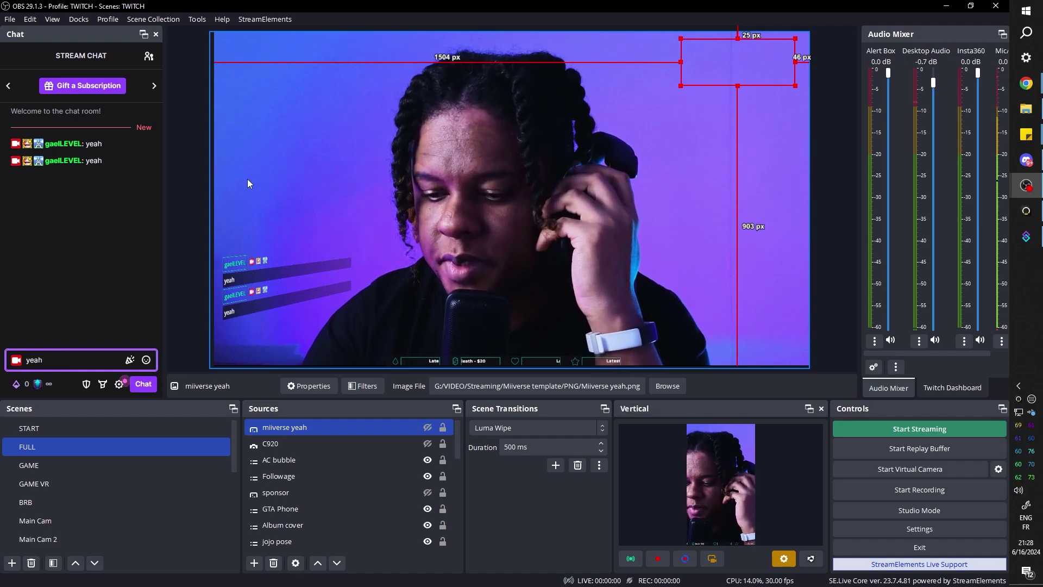
{"action": "key", "text": "Return"}
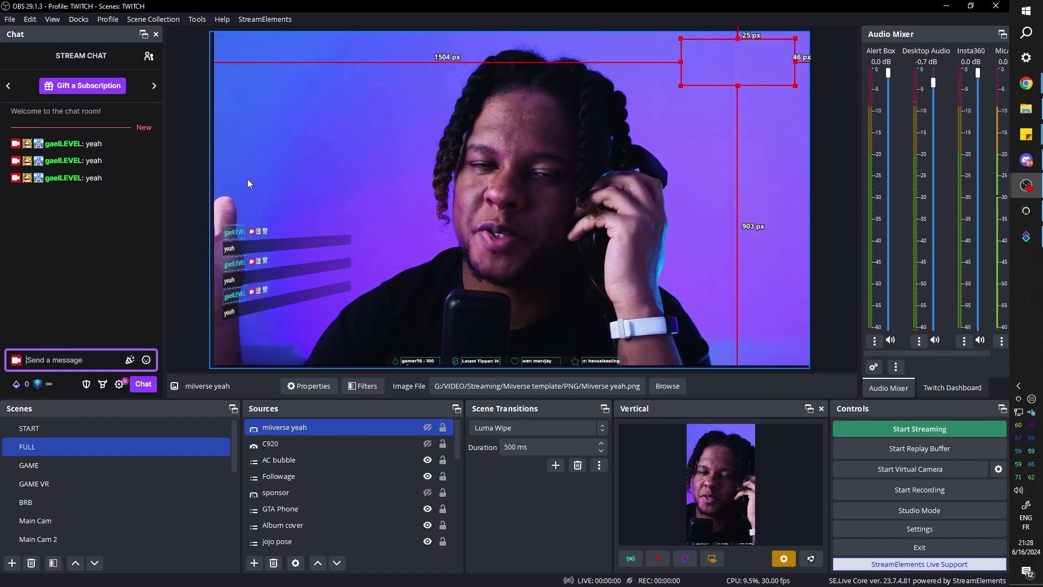
{"action": "key", "text": "alt+Tab"}
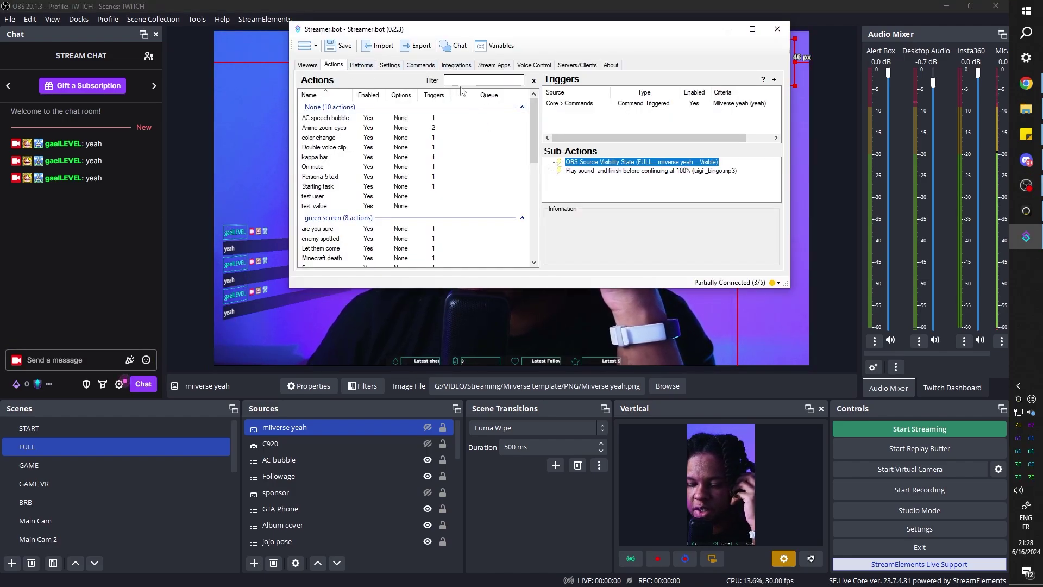
Step: Disable the command trigger and add a Reward Redemption trigger for a new 'Miiverse yeah' reward
{"action": "right_click", "coordinate": [574, 105]}
{"action": "left_click", "coordinate": [636, 179]}
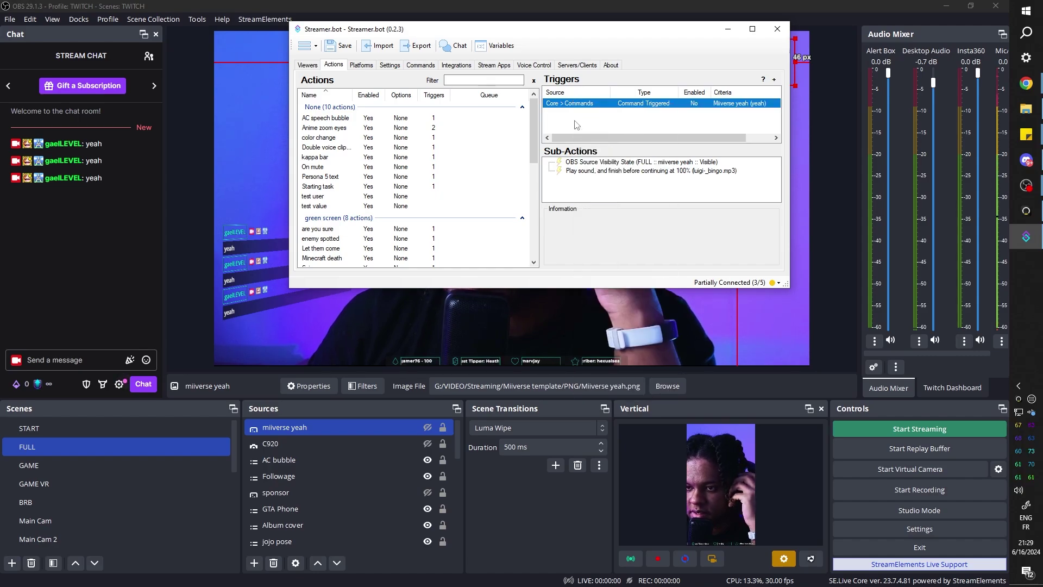
{"action": "right_click", "coordinate": [571, 120]}
{"action": "mouse_move", "coordinate": [624, 288]}
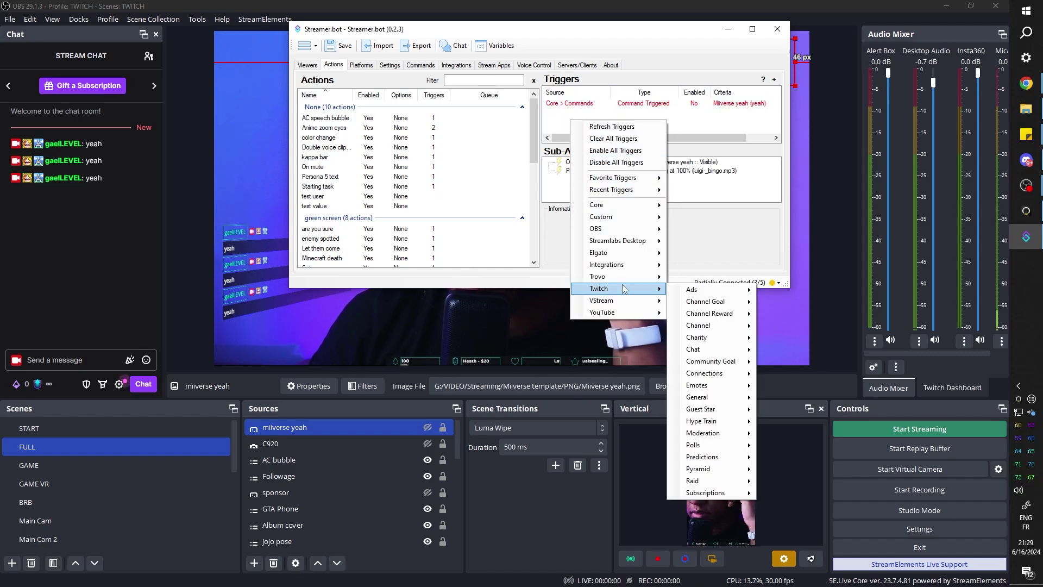
{"action": "mouse_move", "coordinate": [720, 315]}
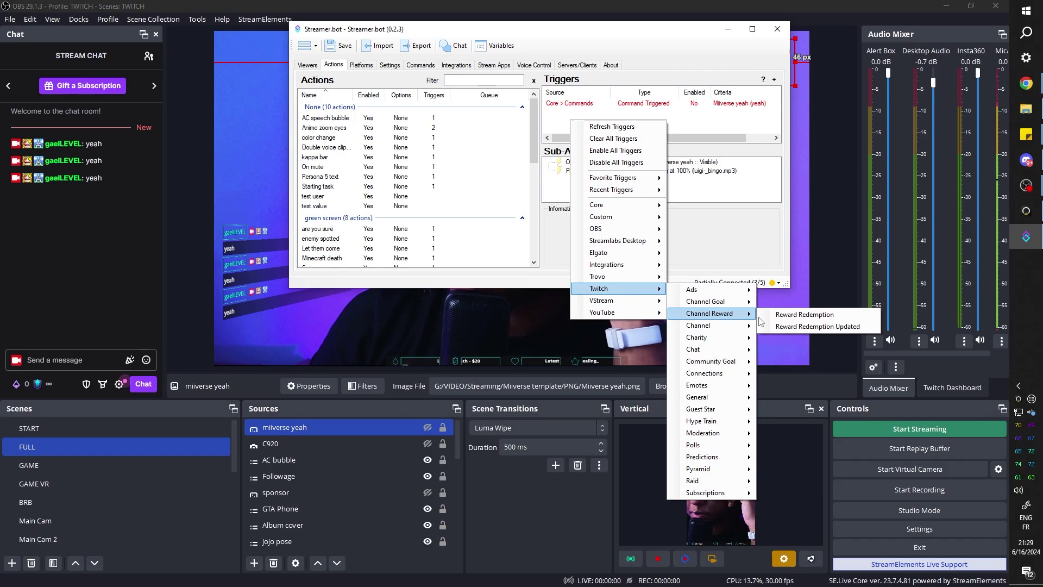
{"action": "left_click", "coordinate": [805, 315]}
{"action": "left_click", "coordinate": [497, 173]}
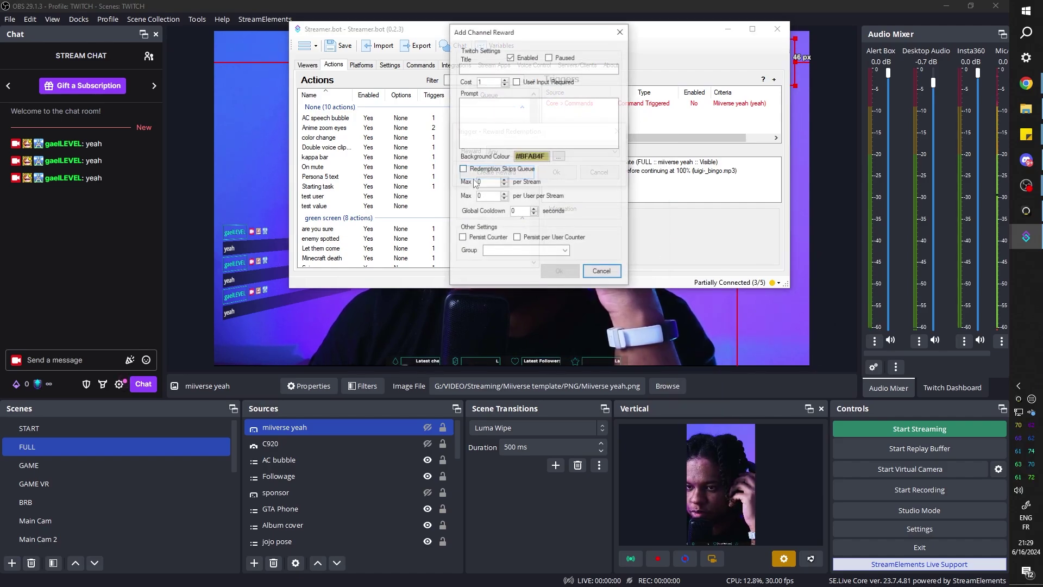
{"action": "left_click", "coordinate": [503, 67]}
{"action": "type", "text": "Miiverse yeah"}
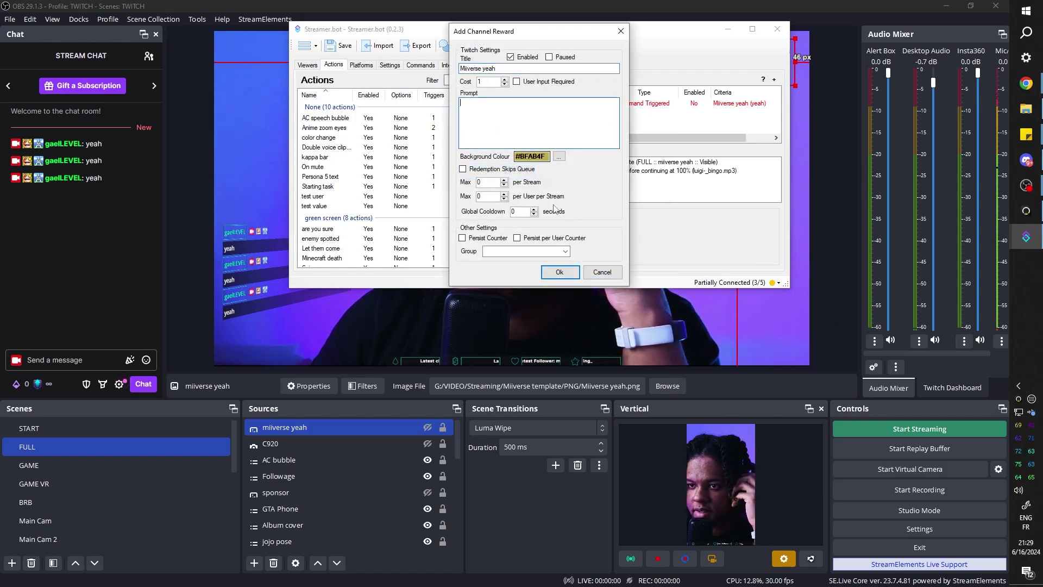
{"action": "left_click", "coordinate": [560, 272]}
Step: Confirm the reward trigger, then open the Miiverse yeah reward from the chat's channel rewards
{"action": "left_click", "coordinate": [556, 173]}
{"action": "left_click", "coordinate": [729, 29]}
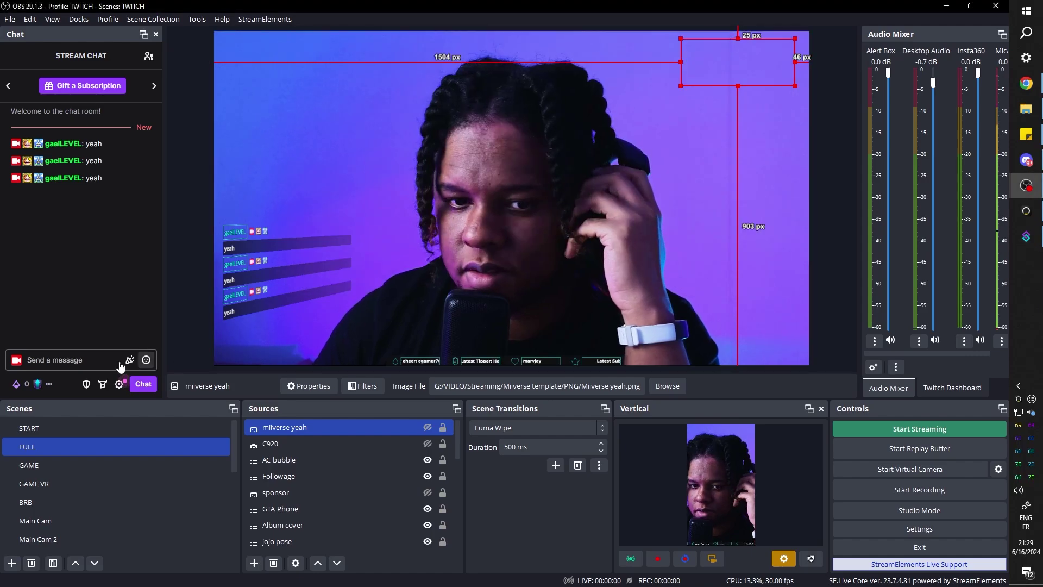
{"action": "left_click", "coordinate": [37, 384]}
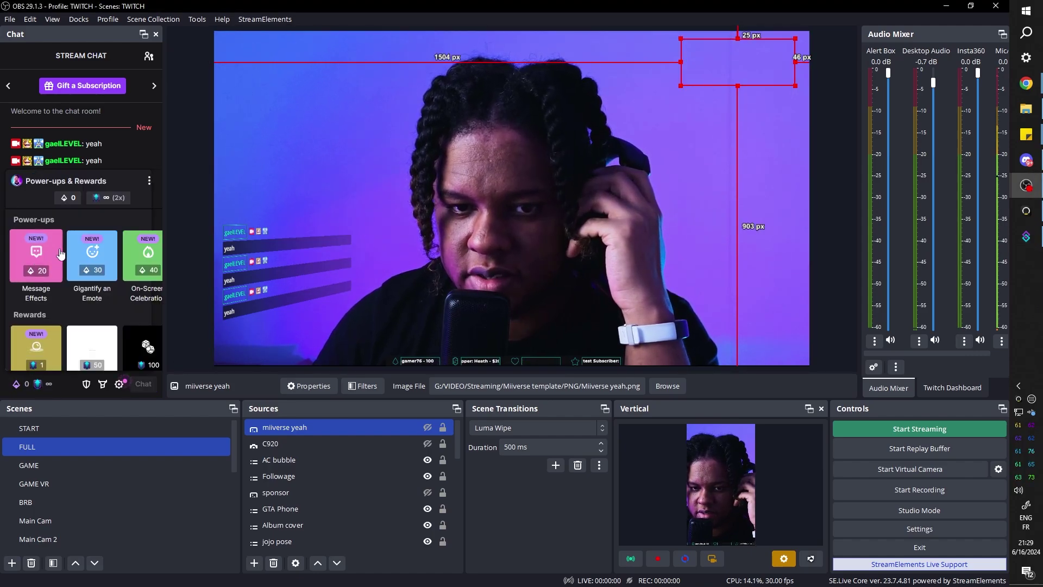
{"action": "scroll", "coordinate": [60, 253], "scroll_direction": "down", "scroll_amount": 2}
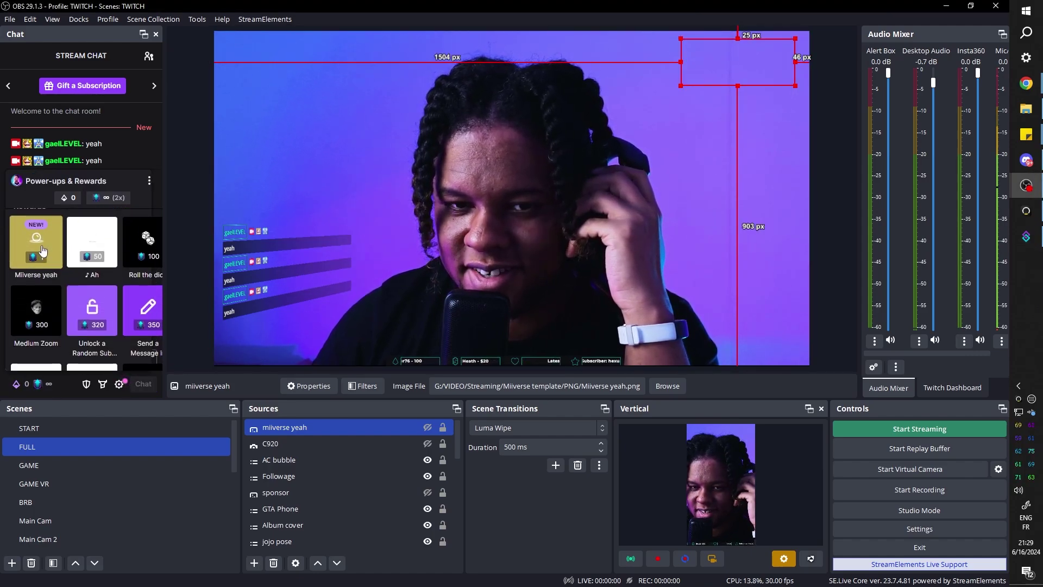
{"action": "left_click", "coordinate": [43, 250]}
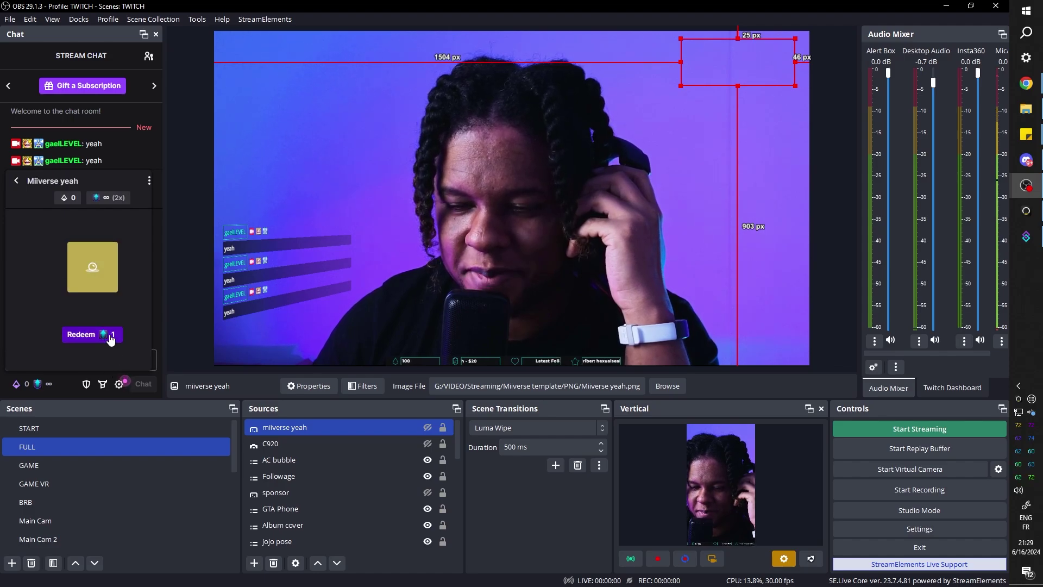